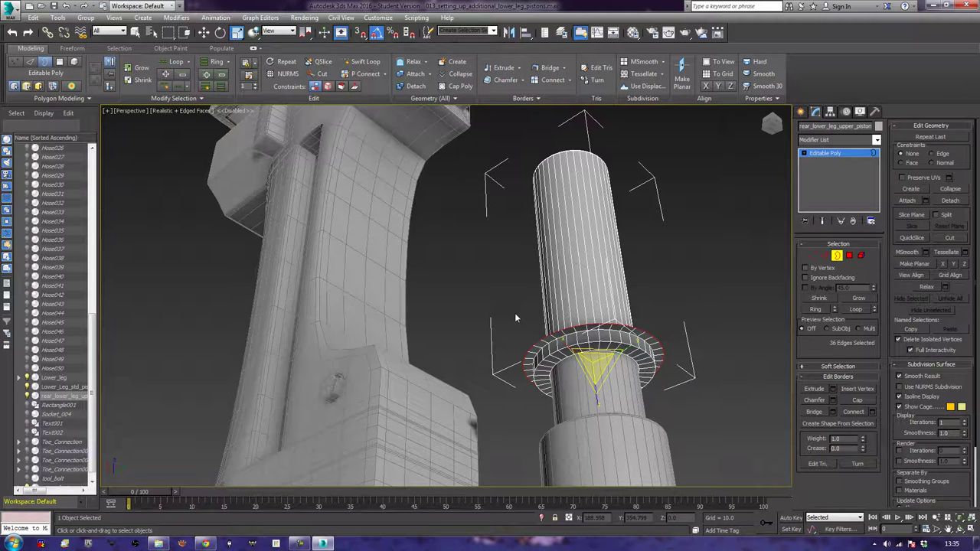
Extrude the selected flange border upward by about 14 units to form a collar around the piston rod
alt+middle_drag(652, 194, 650, 286)
key(w)
shift+drag(615, 404, 616, 335)
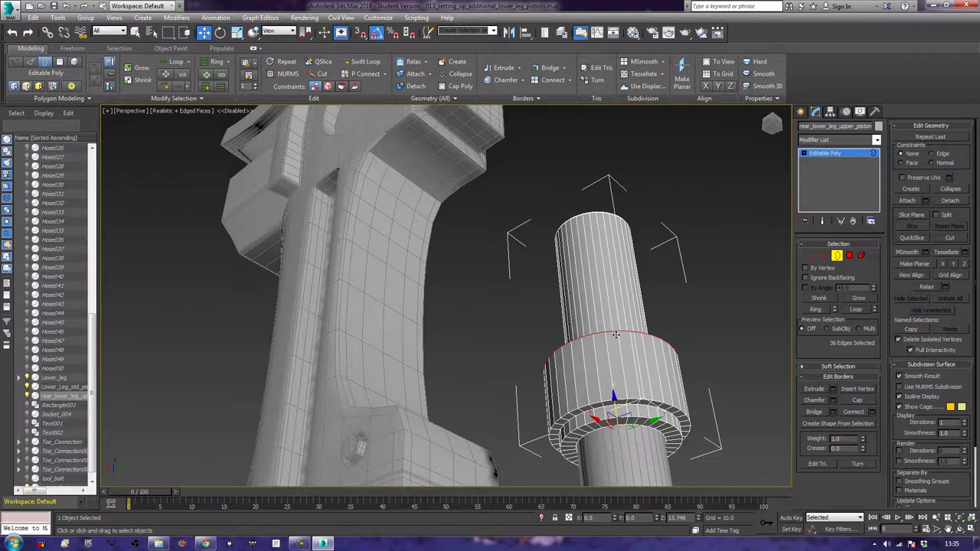
Scale the collar's top border inward into a lip and extrude it about 7.3 units upward as a narrower neck
alt+middle_drag(681, 322, 686, 378)
key(r)
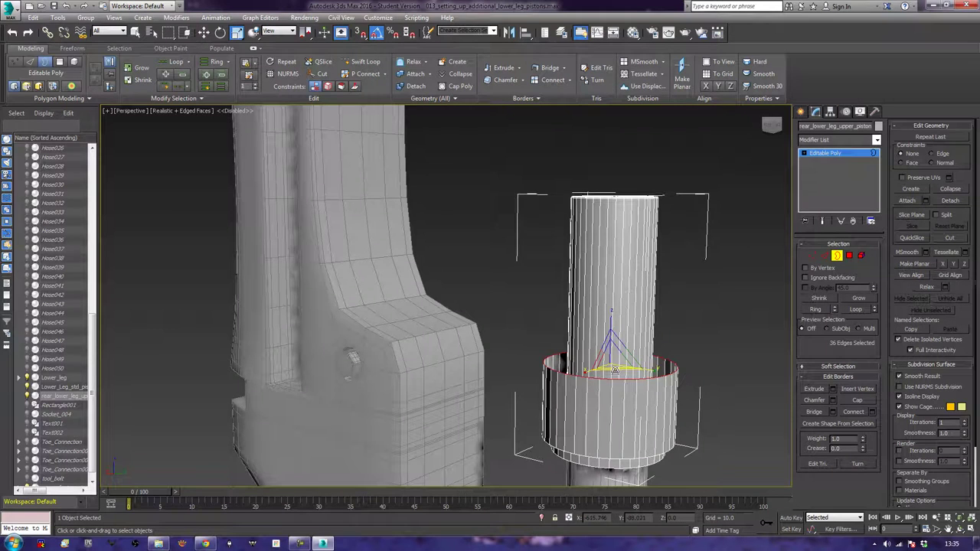
drag(615, 371, 618, 369)
mouse_move(661, 383)
middle_down()
mouse_move(670, 389)
mouse_move(678, 374)
middle_up()
key(w)
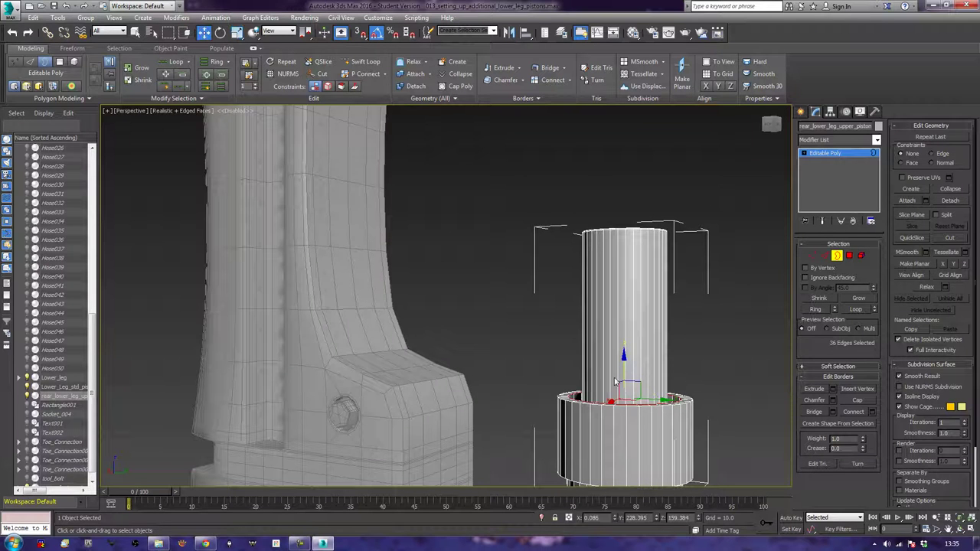
shift+drag(624, 372, 642, 334)
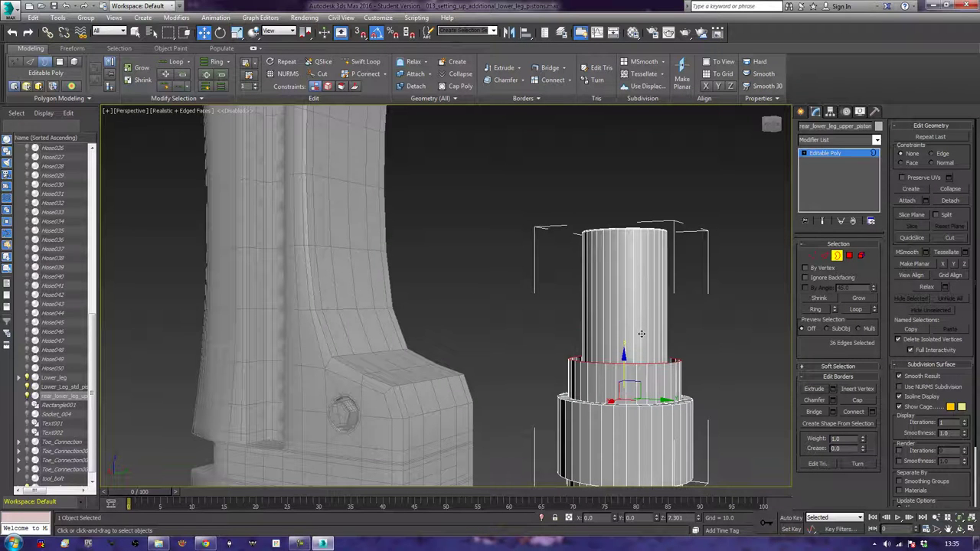
Flare the neck's top border outward to about 190% and extrude it about 29 units upward into a wide cylinder
alt+middle_drag(642, 334, 648, 345)
key(e)
key(r)
shift+drag(634, 355, 641, 341)
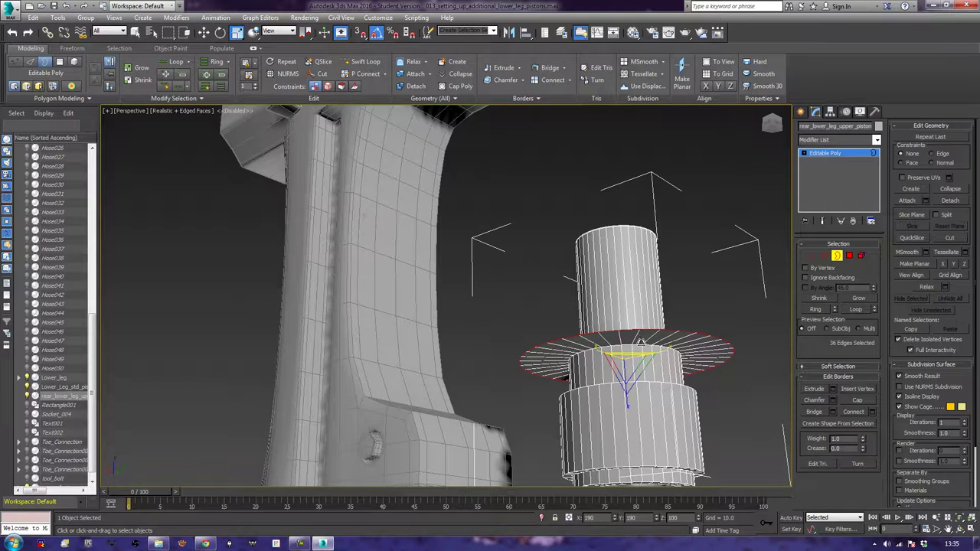
alt+middle_drag(674, 299, 626, 385)
key(w)
shift+drag(627, 387, 671, 238)
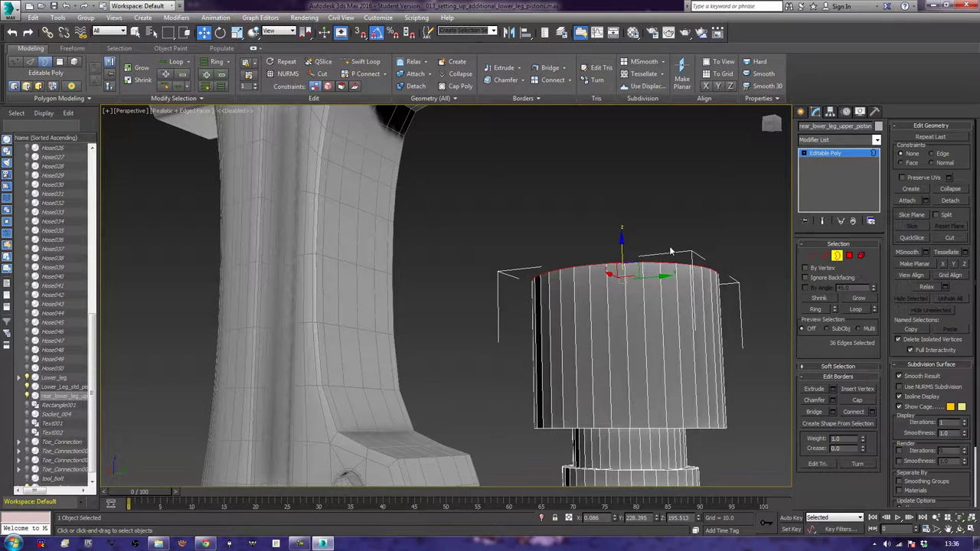
Extrude a short band about 5 units above the wide cylinder and cap its open top border
shift+drag(621, 245, 634, 208)
alt+middle_drag(670, 223, 620, 217)
drag(626, 210, 626, 220)
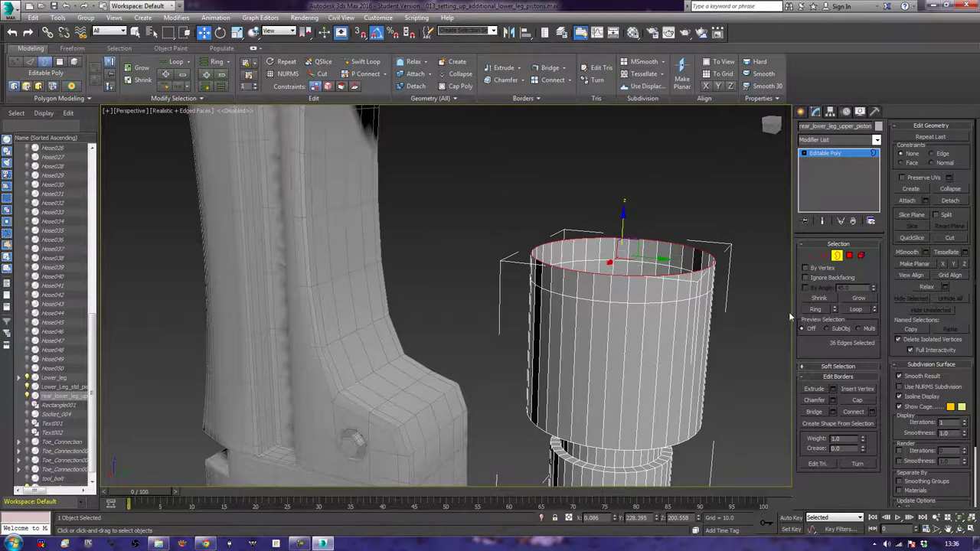
click(858, 401)
alt+middle_drag(571, 357, 686, 292)
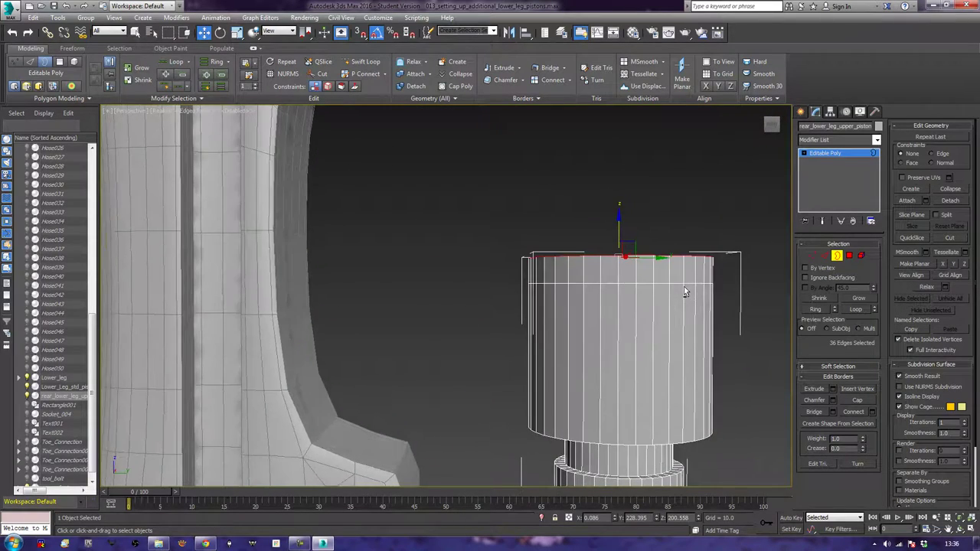
middle_drag(650, 257, 652, 278)
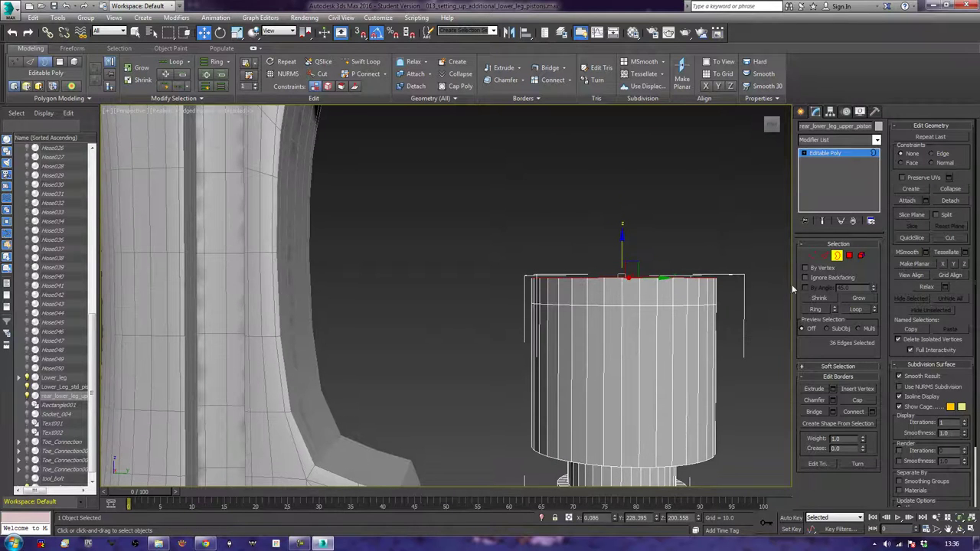
Extrude the top cap polygon slightly upward to add another thin band to the cylinder
click(820, 392)
alt+middle_drag(706, 312, 712, 352)
click(851, 257)
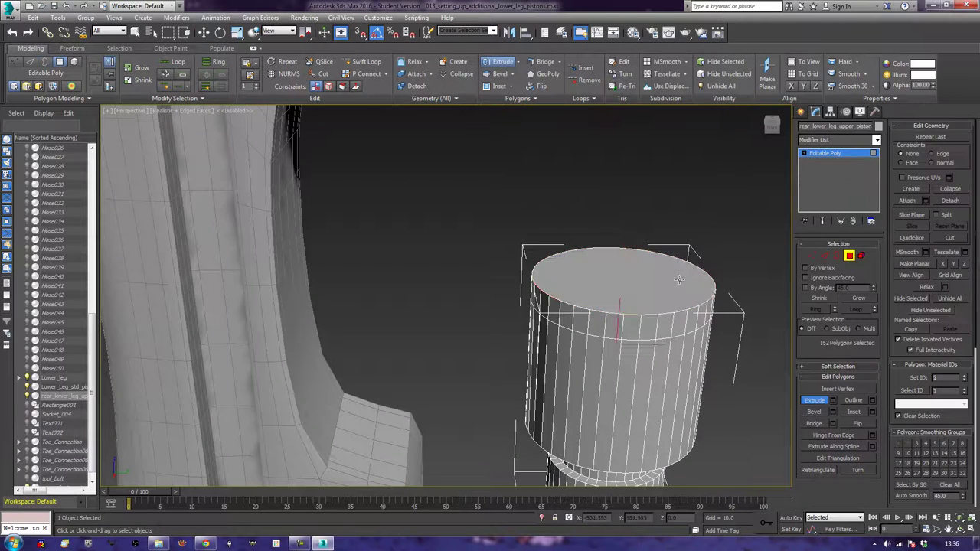
click(647, 286)
mouse_move(642, 297)
mouse_down()
mouse_move(650, 283)
mouse_move(651, 309)
mouse_up()
click(849, 258)
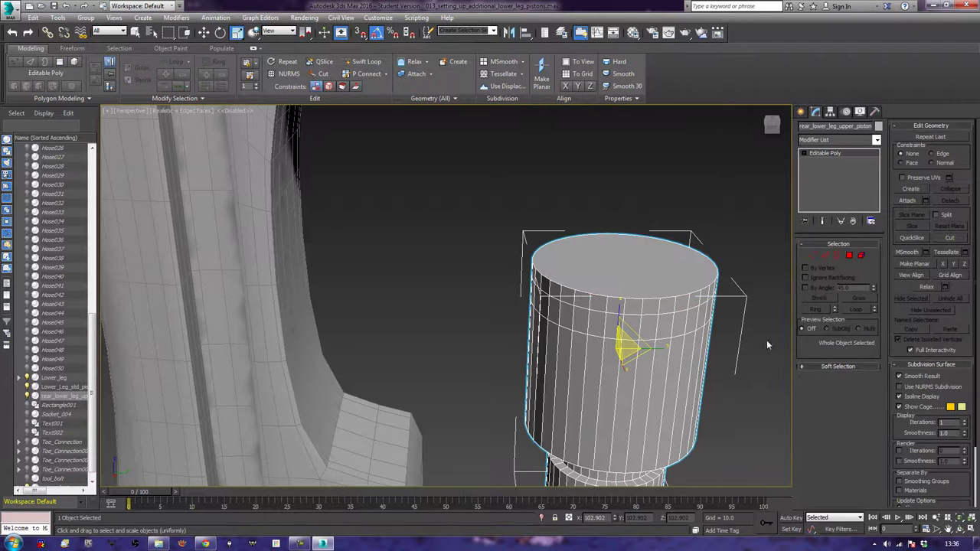
click(862, 256)
click(681, 321)
click(871, 392)
click(862, 256)
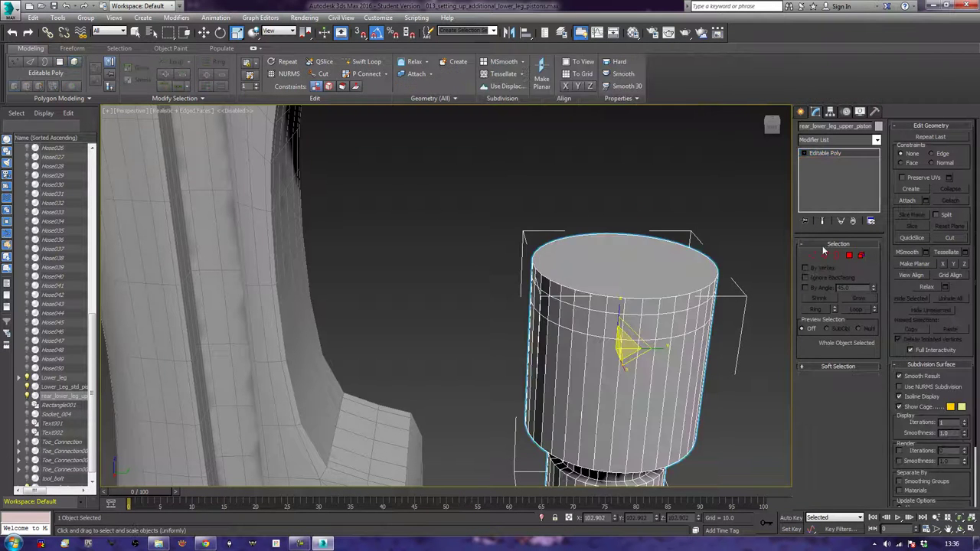
Try to extrude the cylinder's top cap polygon once more
click(850, 255)
click(685, 274)
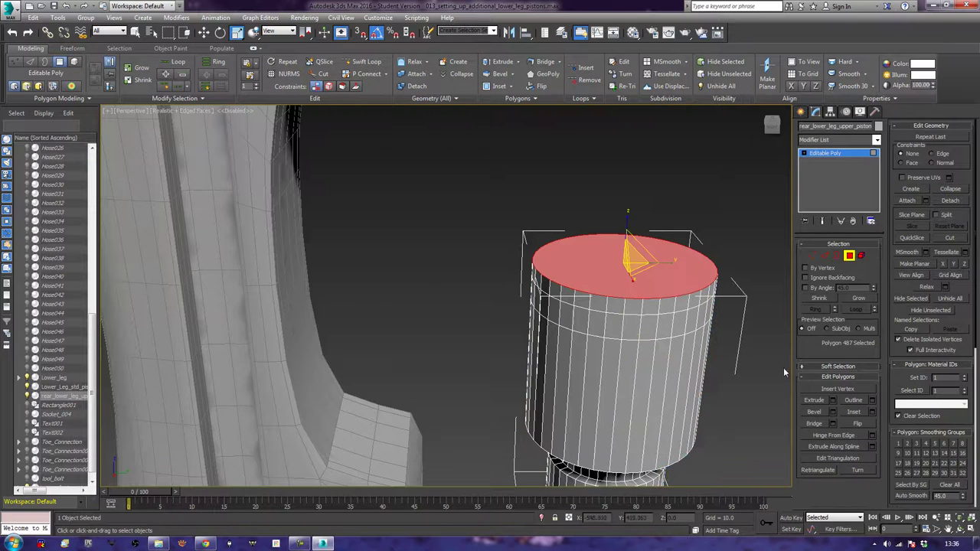
click(818, 400)
drag(634, 253, 661, 263)
key(ctrl+z)
mouse_move(745, 313)
alt+middle_down()
mouse_move(693, 302)
mouse_move(748, 301)
alt+middle_up()
alt+middle_drag(687, 366, 658, 297)
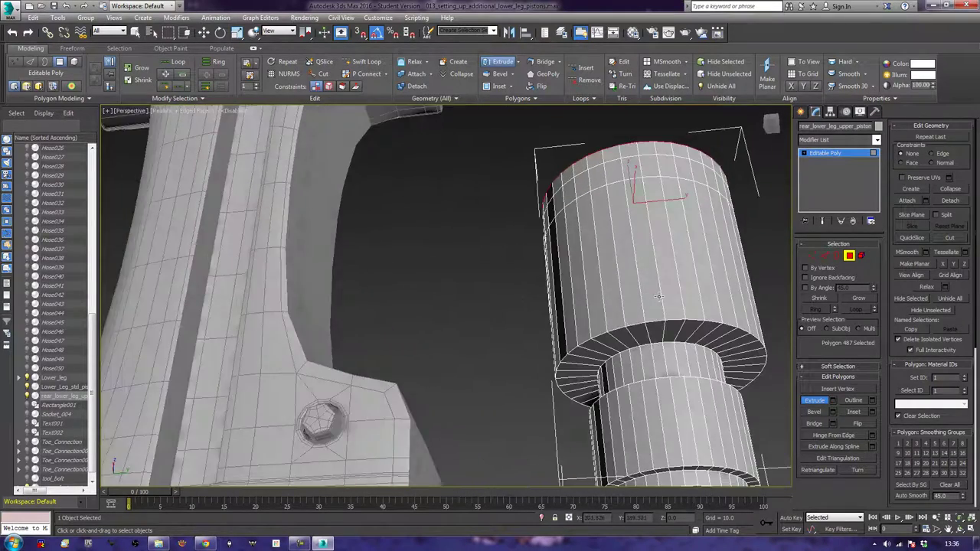
Isolate the upper piston in the top view
key(t)
scroll(552, 344, down, 6)
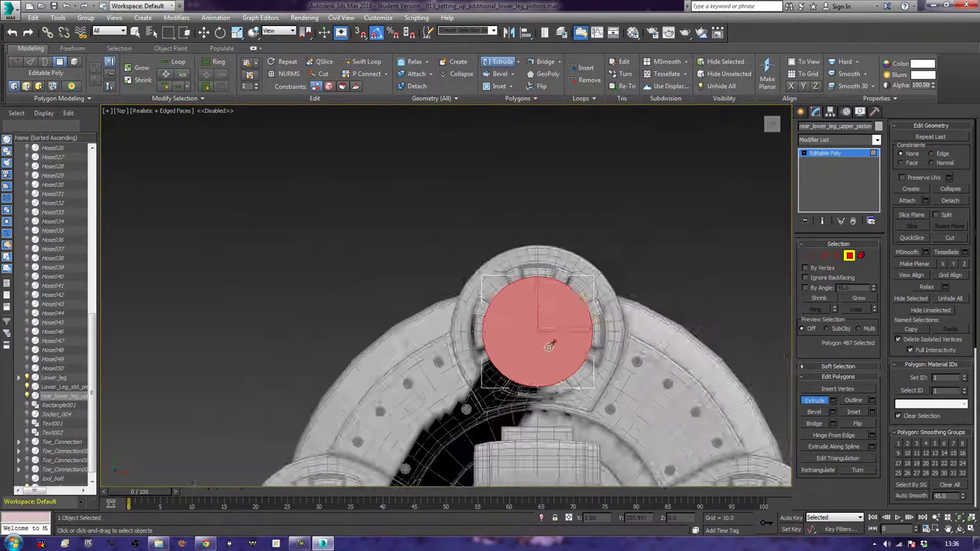
scroll(549, 347, up, 2)
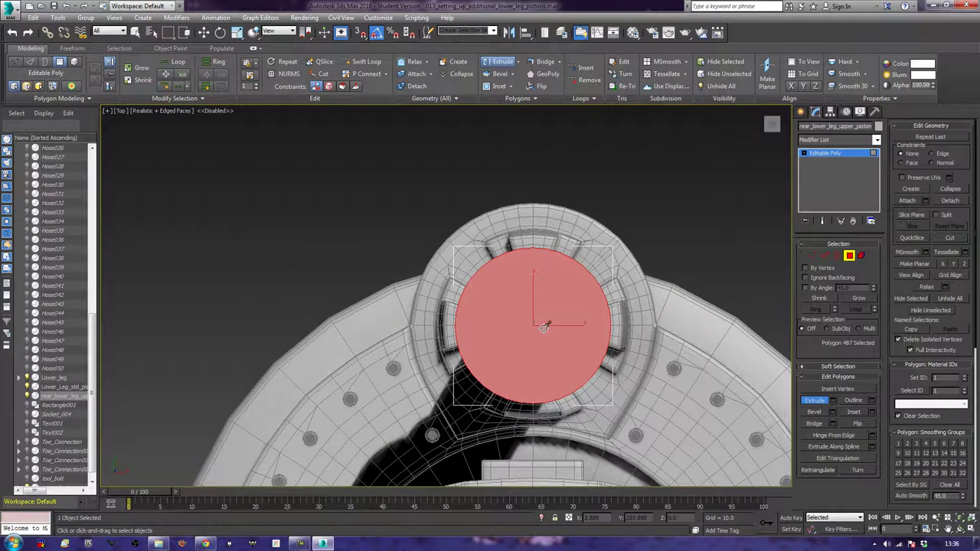
middle_drag(544, 330, 562, 285)
key(r)
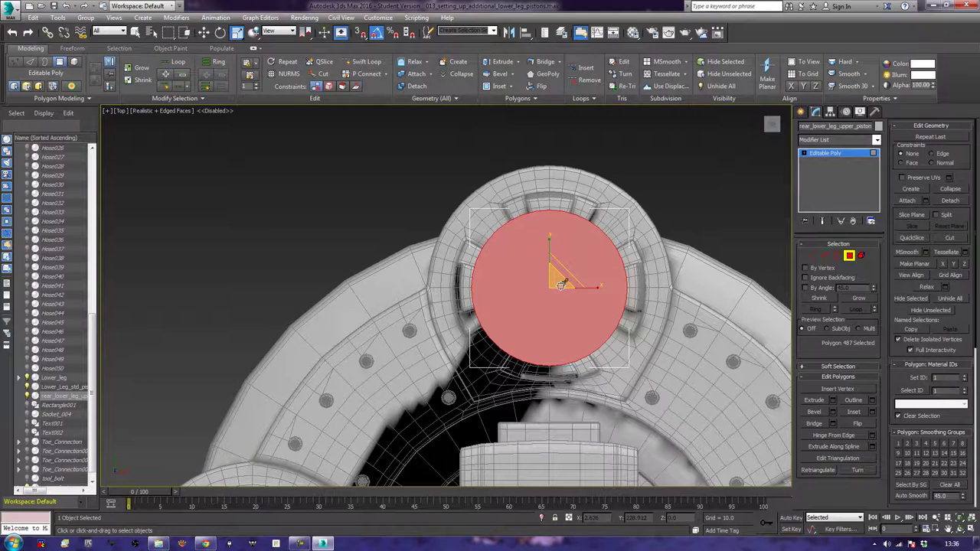
right_click(561, 285)
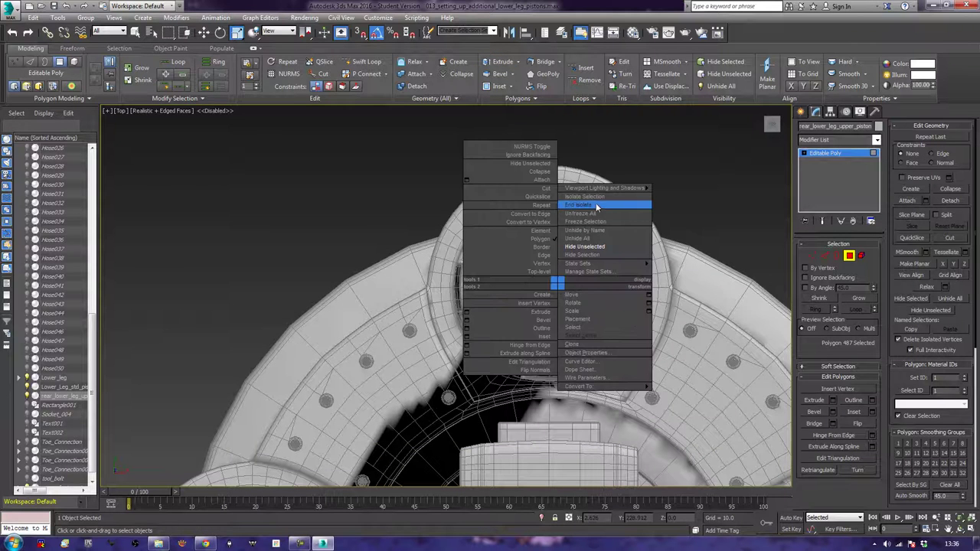
click(588, 197)
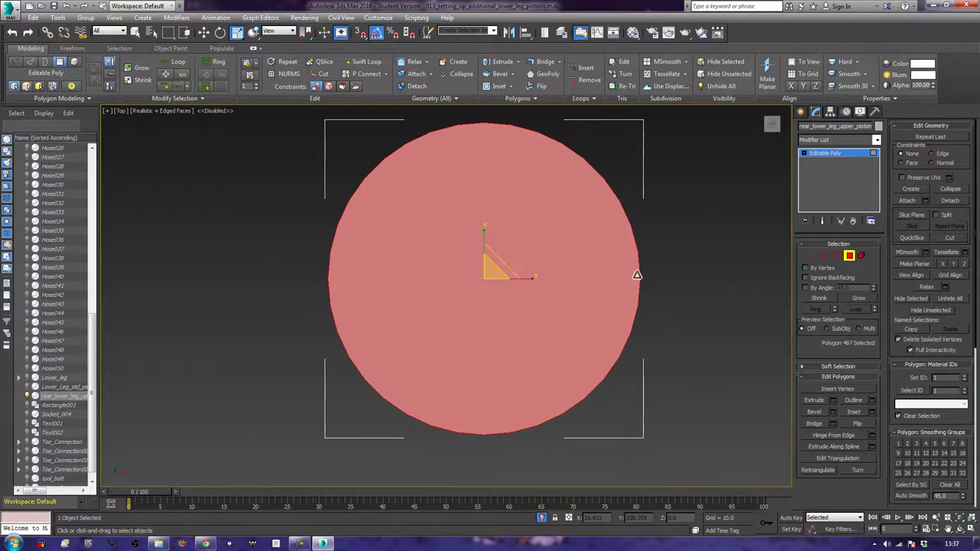
Scale the two opposite rim vertices just below the cap's horizontal centreline to about 101% along X
click(813, 256)
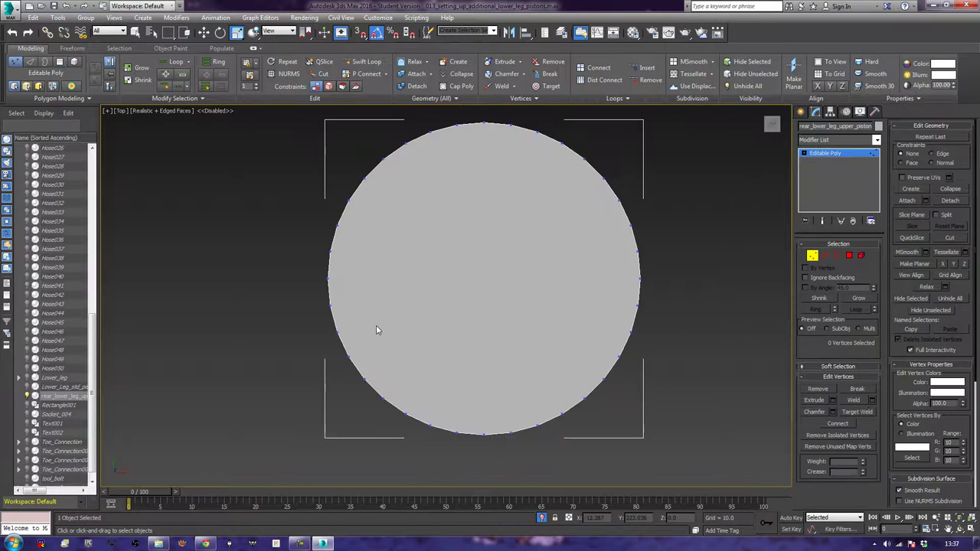
click(328, 305)
ctrl+click(635, 305)
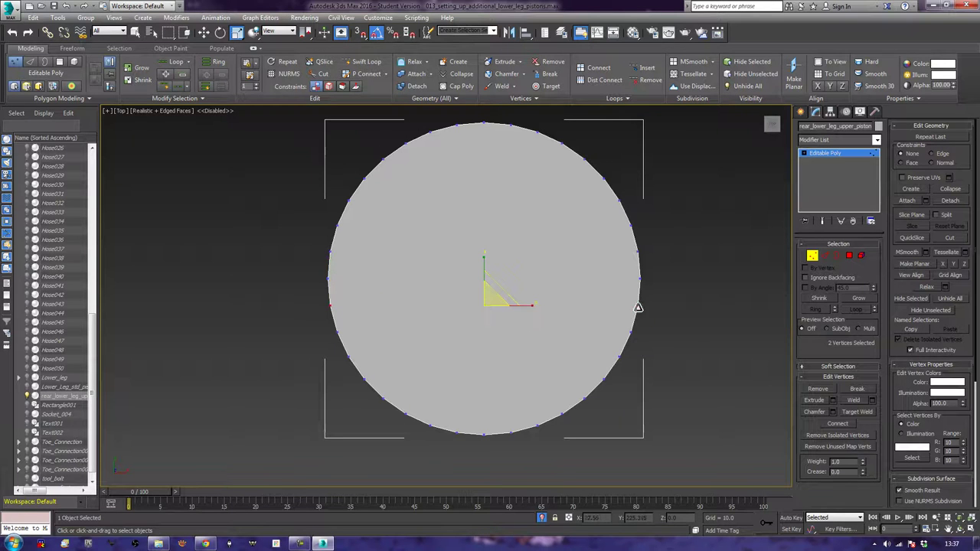
mouse_move(531, 309)
mouse_down()
mouse_move(531, 321)
mouse_move(530, 313)
mouse_up()
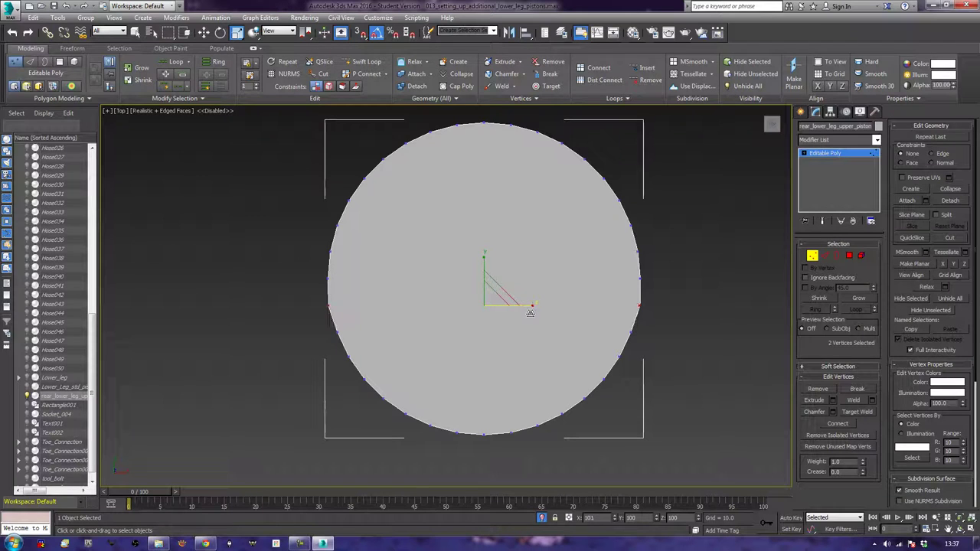
click(632, 331)
ctrl+click(335, 332)
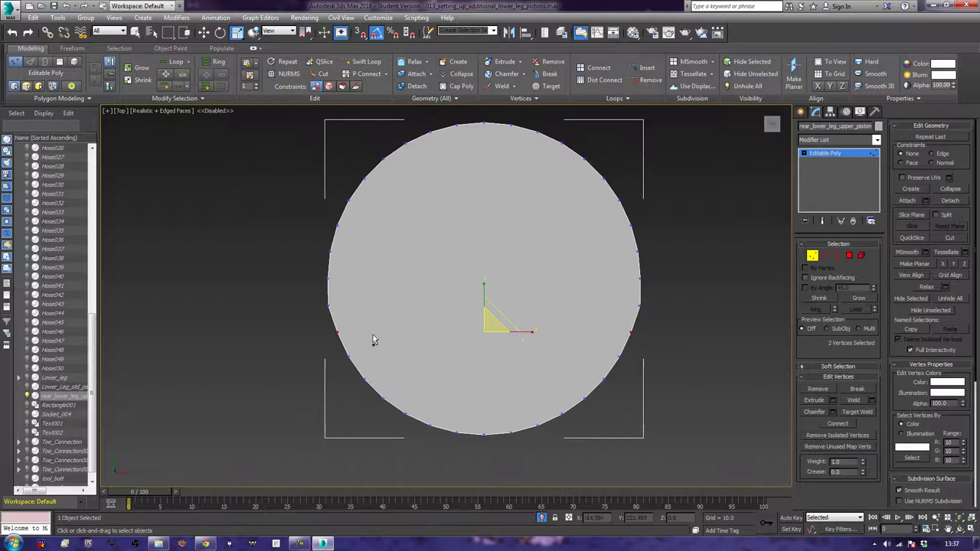
key(p)
key(z)
scroll(498, 322, down, 4)
alt+middle_drag(499, 321, 303, 173)
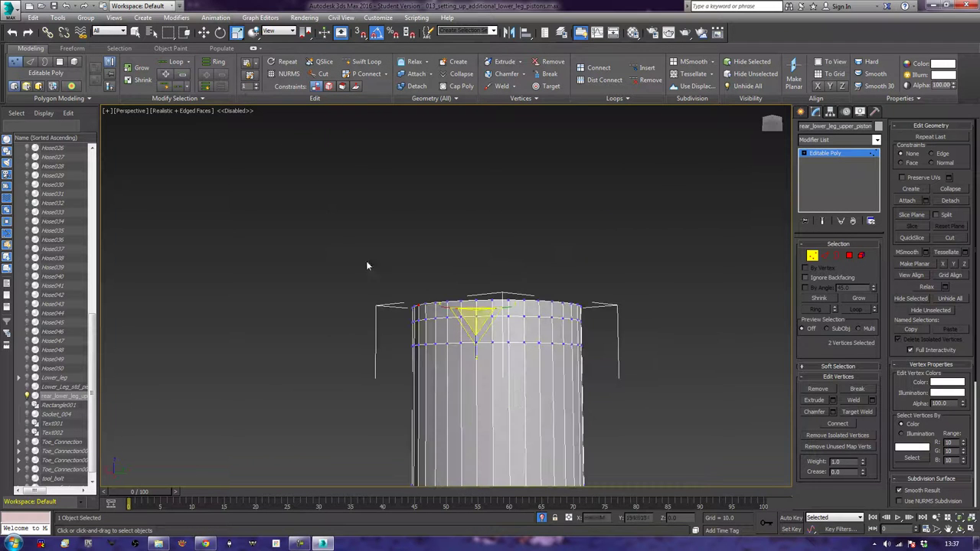
key(ctrl+z)
key(ctrl+z)
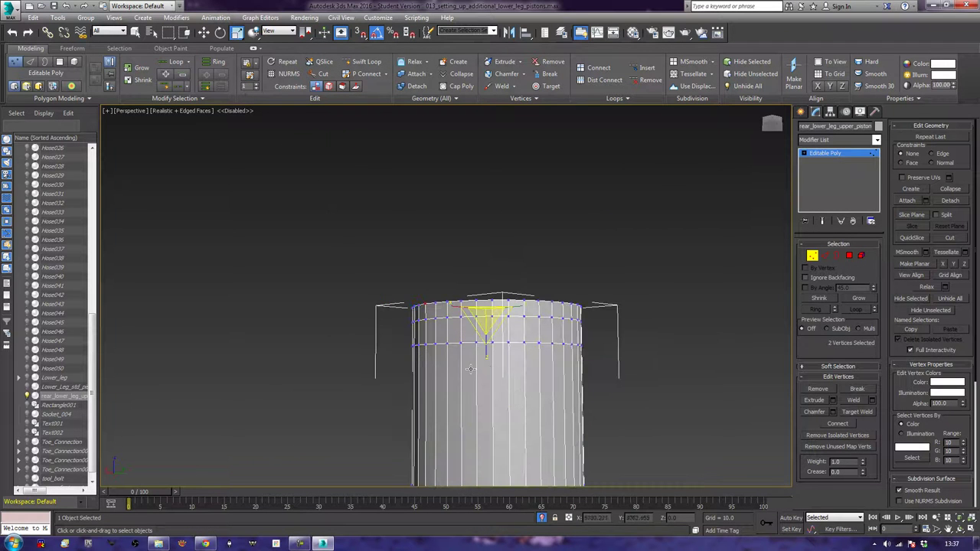
Select six adjacent tall side polygons on the wide cylinder in polygon mode
alt+middle_drag(447, 367, 392, 233)
alt+middle_drag(408, 266, 410, 272)
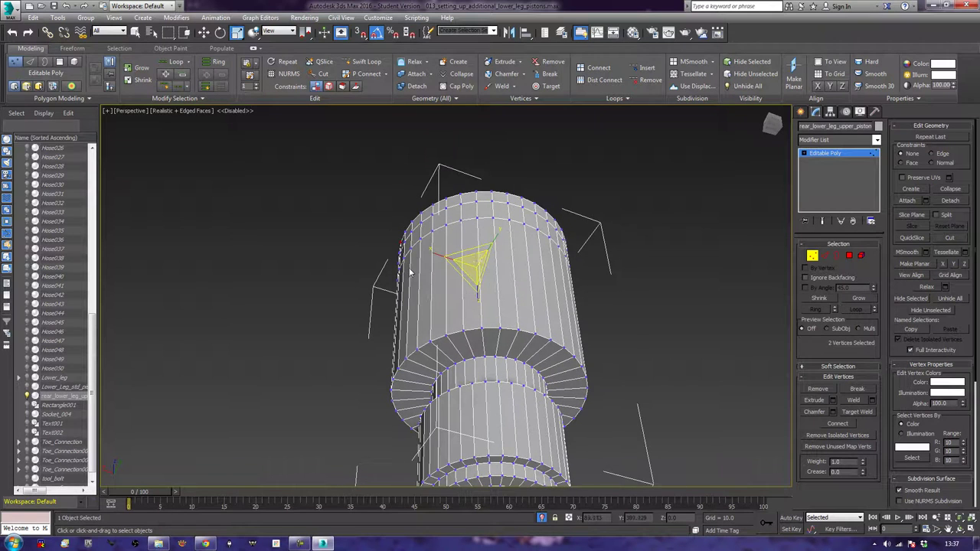
click(849, 258)
click(517, 310)
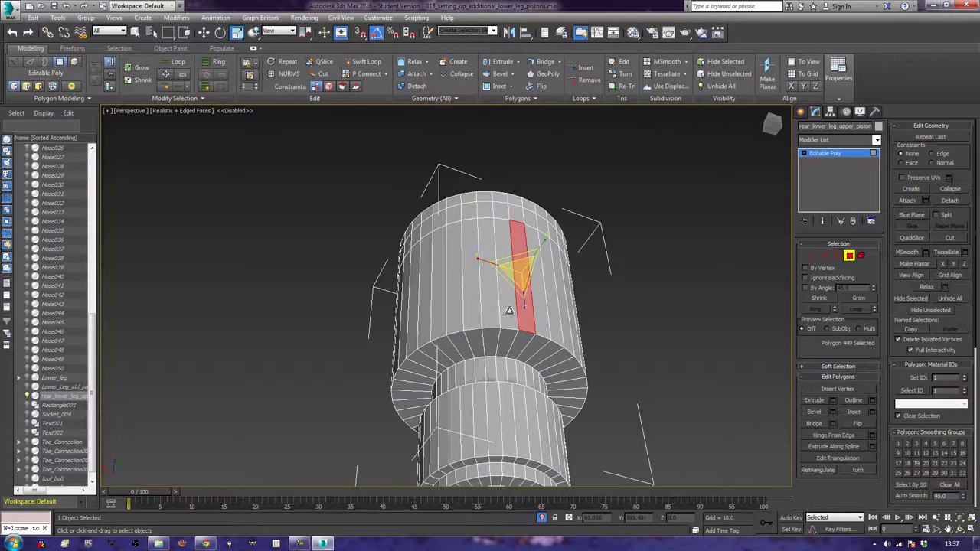
ctrl+click(501, 306)
ctrl+click(488, 297)
ctrl+click(471, 296)
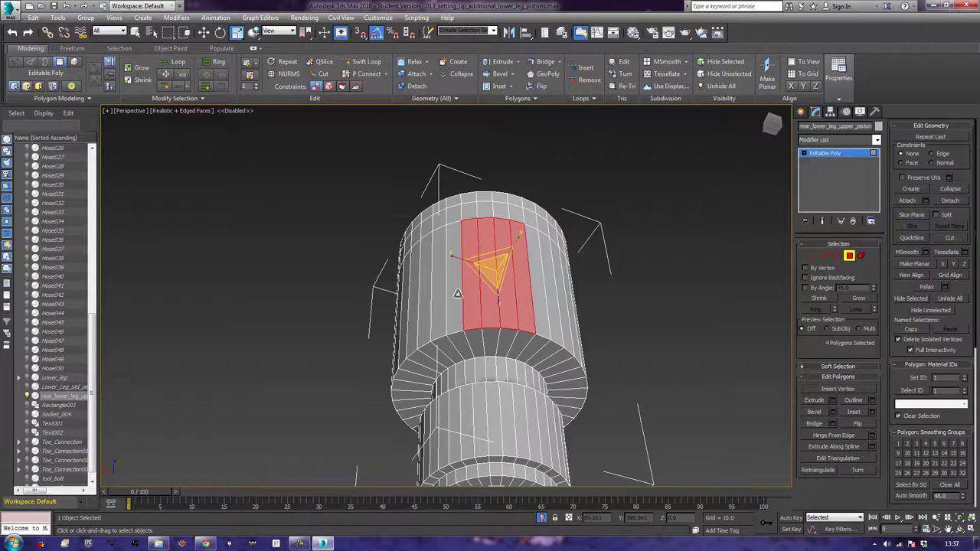
ctrl+click(456, 294)
ctrl+click(441, 297)
alt+middle_drag(461, 231, 510, 350)
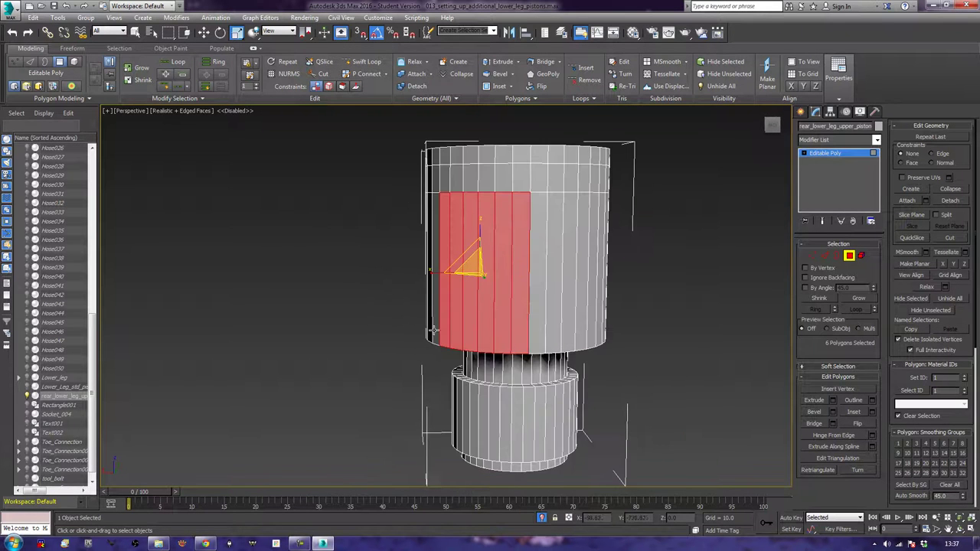
Add the polygons directly above in both upper bands to the selection, making an 18-polygon patch
ctrl+click(520, 168)
ctrl+click(495, 174)
ctrl+click(496, 174)
key(q)
ctrl+click(467, 180)
ctrl+click(457, 180)
ctrl+click(442, 179)
ctrl+click(441, 154)
ctrl+click(457, 153)
ctrl+click(471, 153)
ctrl+click(483, 153)
ctrl+click(492, 153)
ctrl+click(511, 153)
alt+middle_drag(512, 153, 561, 216)
Examine how far the selected patch reaches around the cylinder from the top and in perspective
key(t)
scroll(555, 201, up, 5)
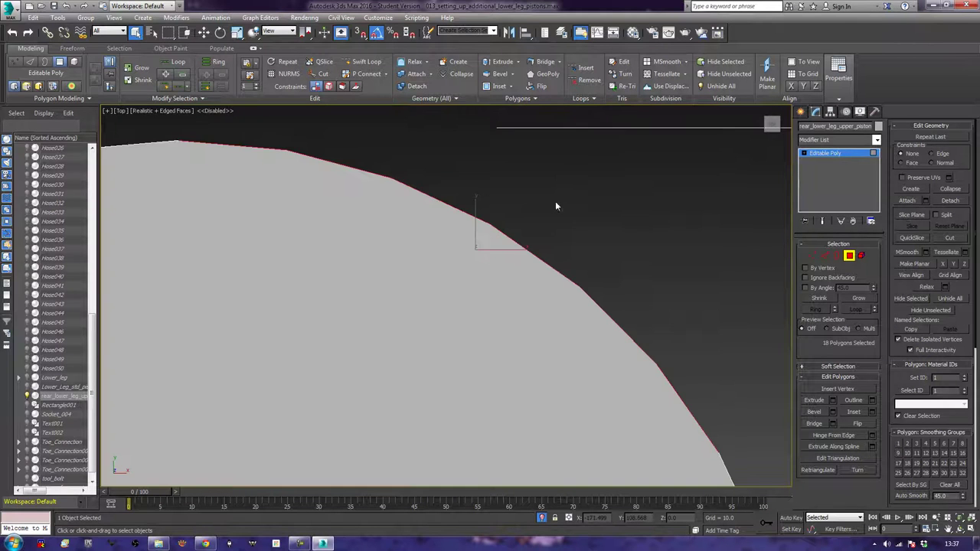
scroll(564, 199, down, 5)
scroll(567, 203, down, 2)
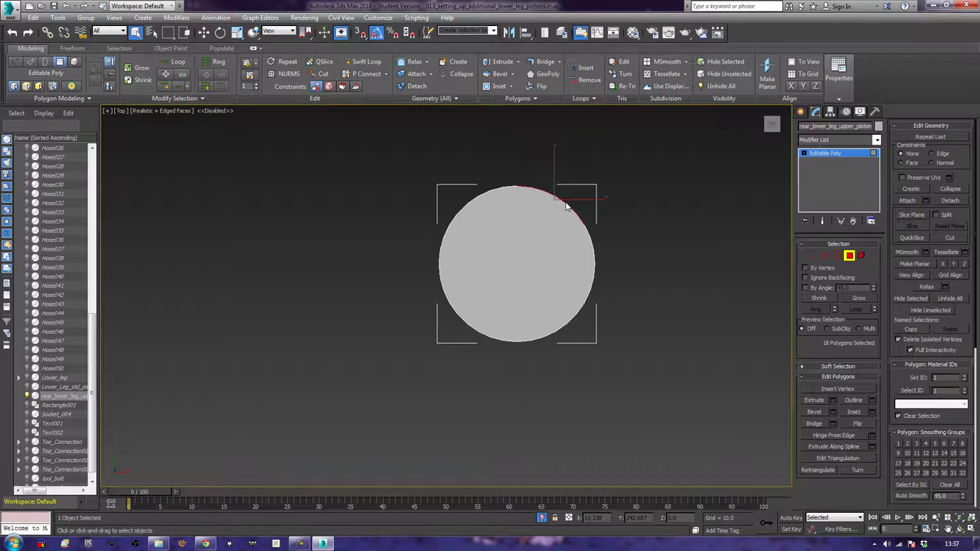
middle_drag(573, 252, 540, 240)
key(p)
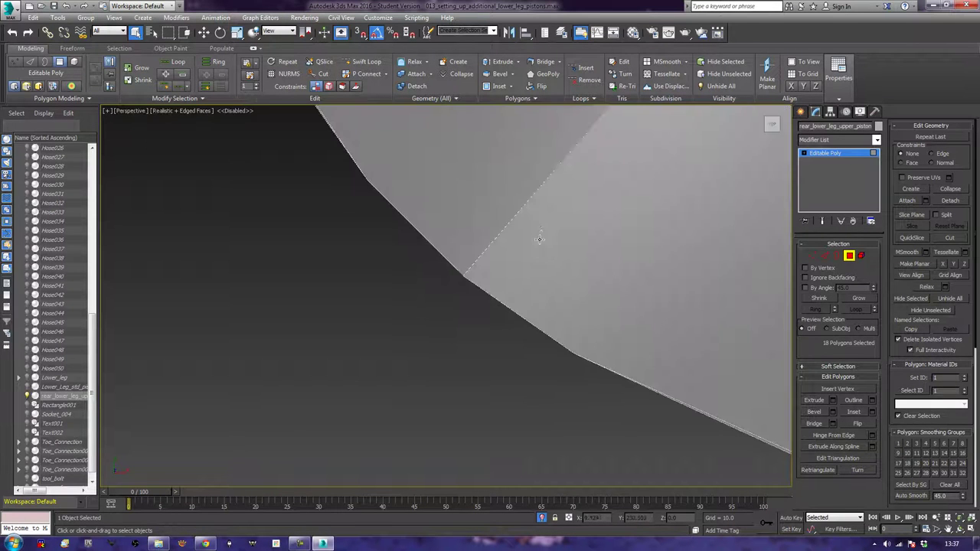
scroll(548, 232, down, 8)
middle_drag(563, 319, 443, 199)
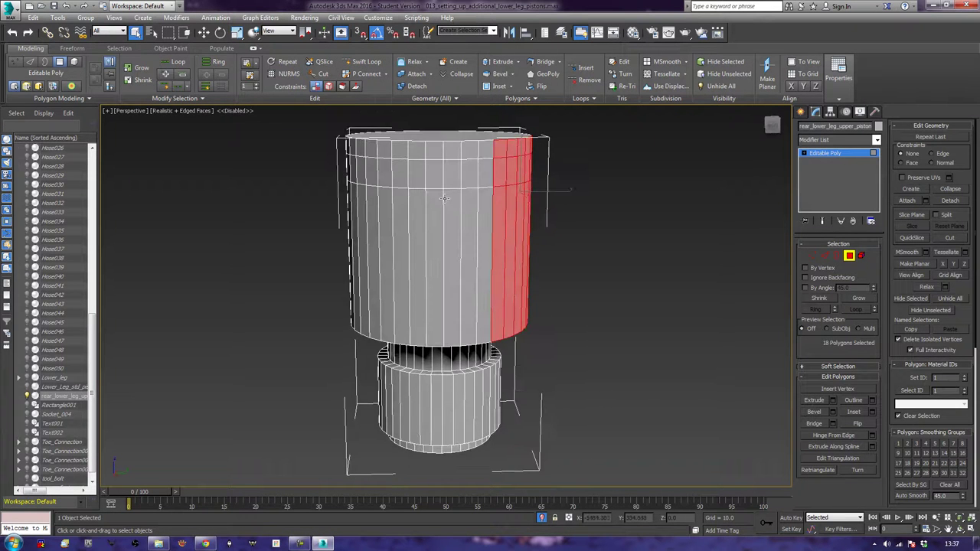
End the piston's isolation to bring back the surrounding leg parts
right_click(260, 180)
click(287, 101)
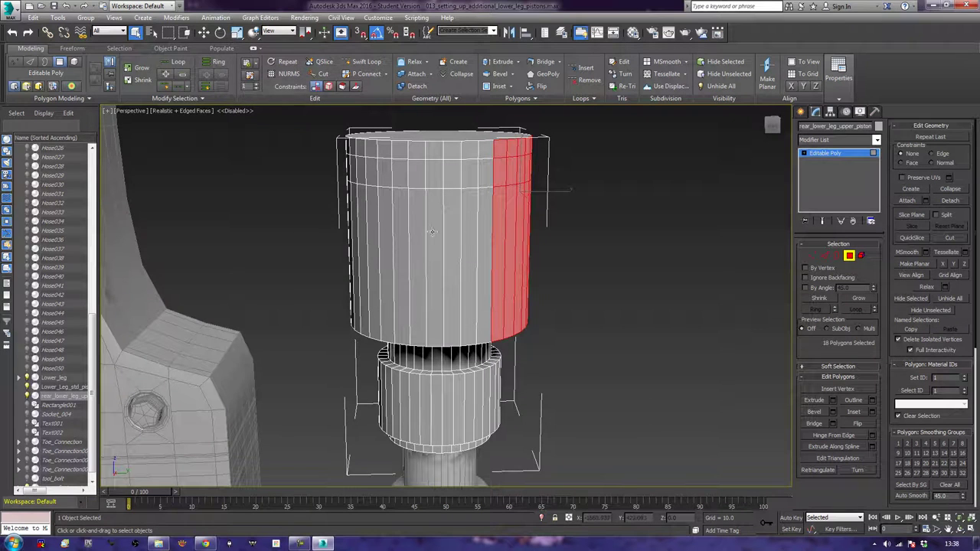
right_click(276, 206)
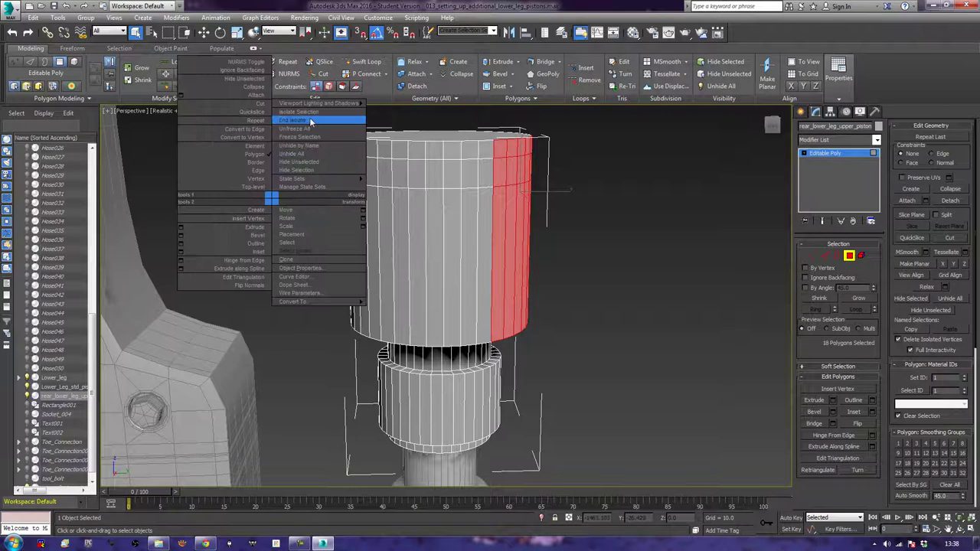
Isolate the rear lower leg's upper piston from the surrounding leg parts
click(309, 115)
scroll(423, 191, down, 5)
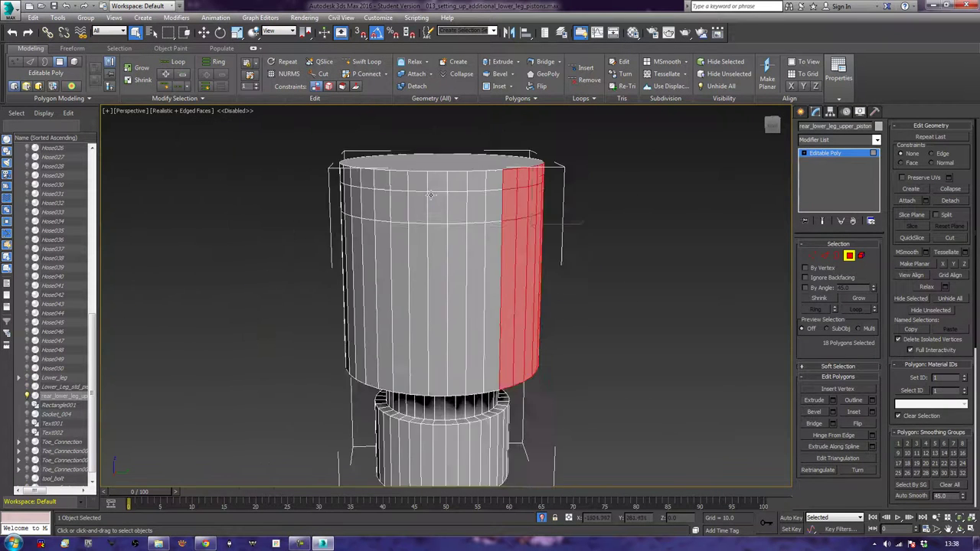
alt+middle_drag(425, 245, 427, 245)
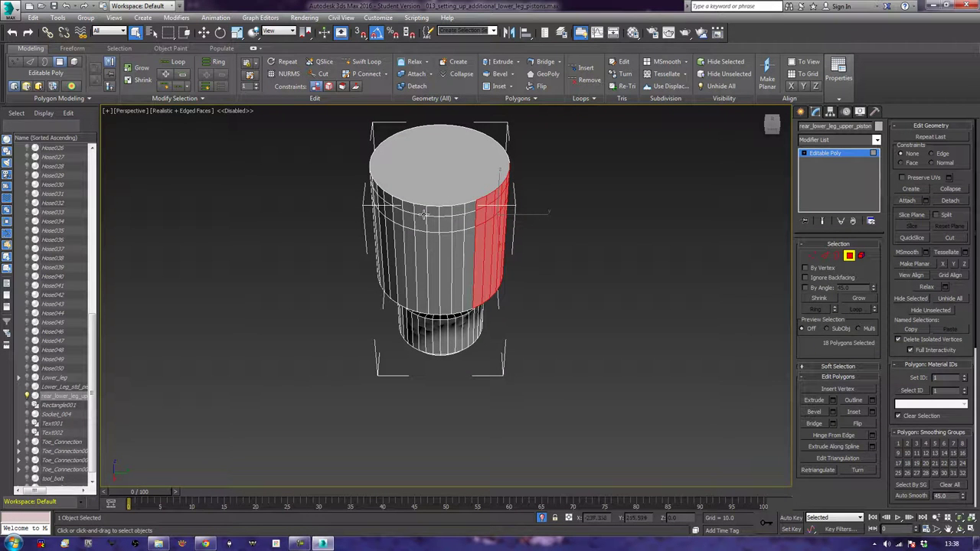
Select four adjacent polygons in the band below the wide head's top band and grow the selection once
click(431, 223)
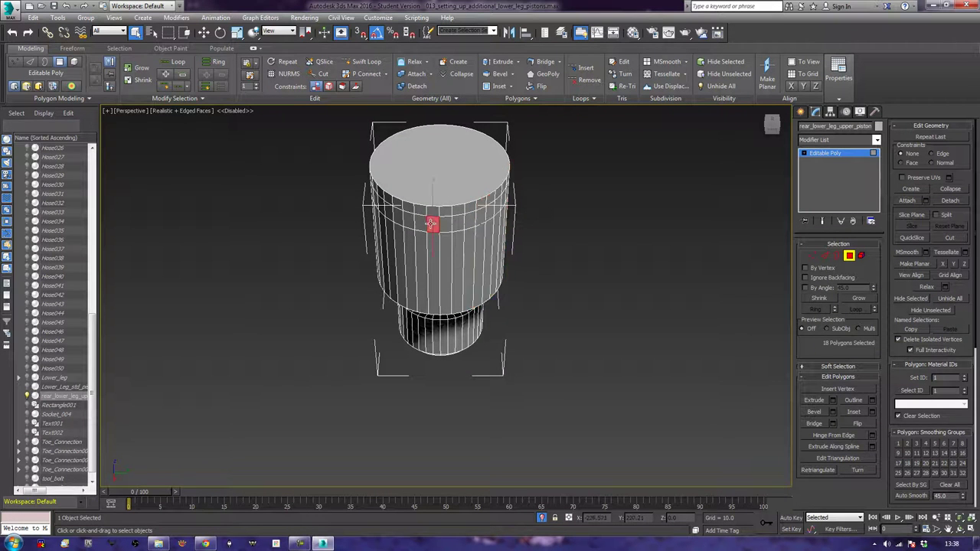
click(421, 225)
ctrl+click(409, 222)
ctrl+click(389, 213)
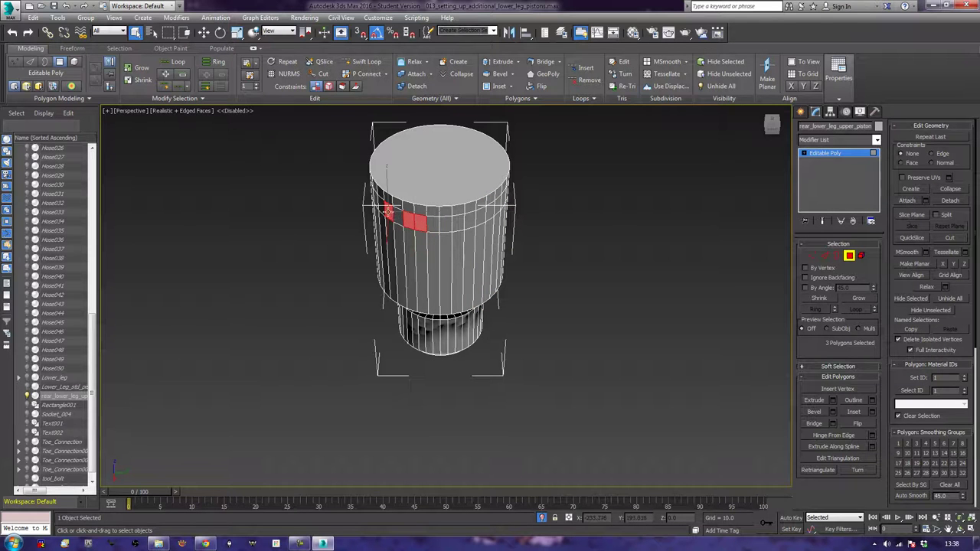
ctrl+click(398, 219)
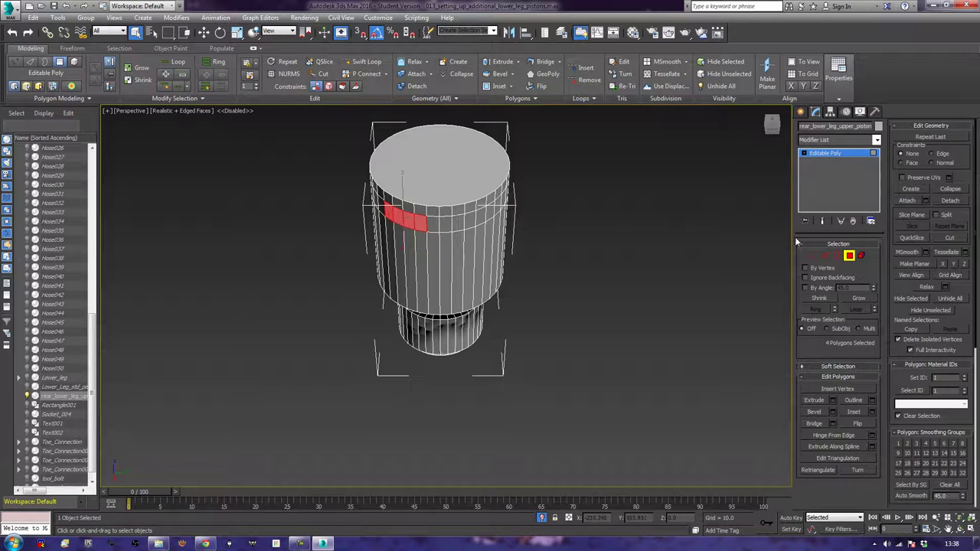
click(856, 307)
In the top view, scale the selected patch along X until it forms a flat side
key(t)
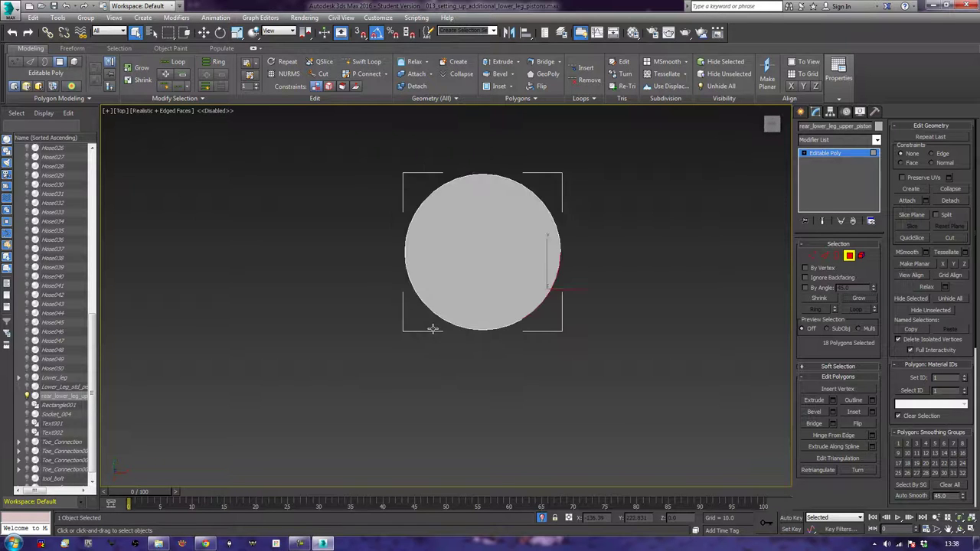
scroll(432, 329, up, 6)
scroll(502, 311, down, 4)
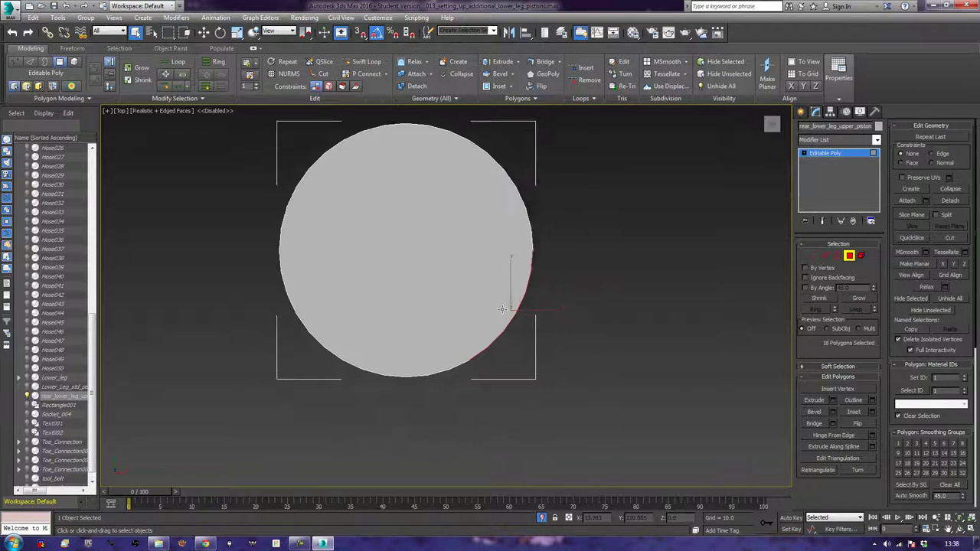
middle_drag(502, 310, 516, 334)
key(w)
drag(577, 333, 366, 309)
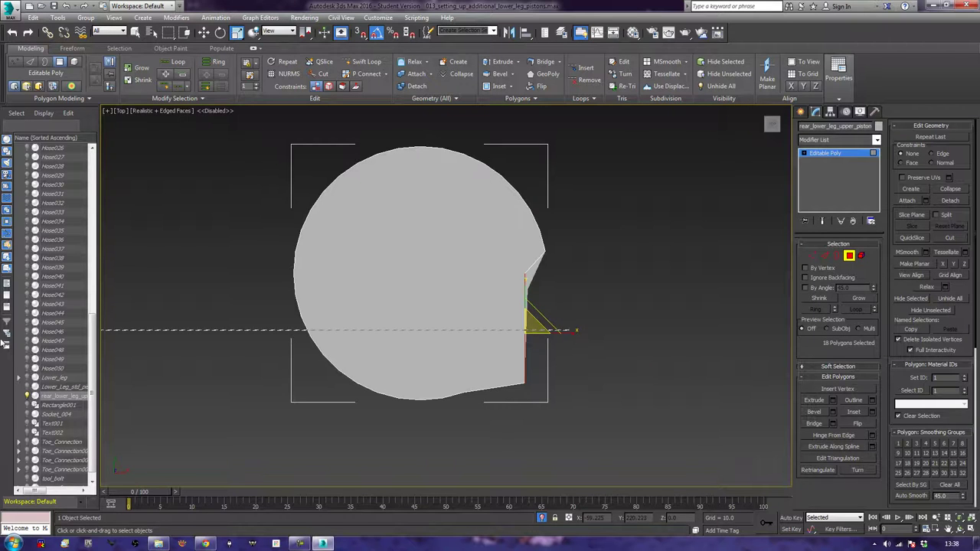
key(ctrl+a)
key(ctrl+z)
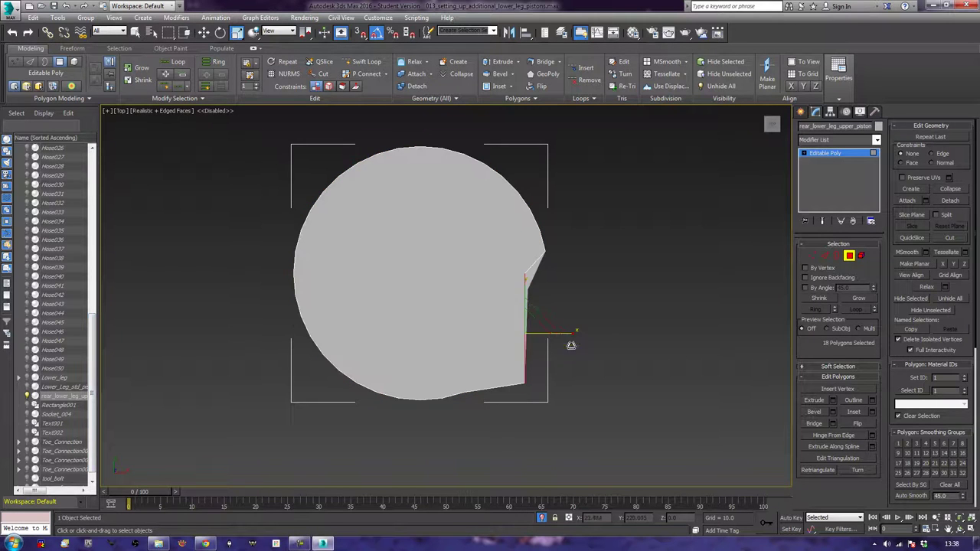
Move the flattened patch outward along X by about 2.84 units, flush with the widest part of the round head
key(q)
scroll(550, 352, up, 4)
middle_drag(551, 355, 568, 386)
scroll(533, 432, down, 2)
key(w)
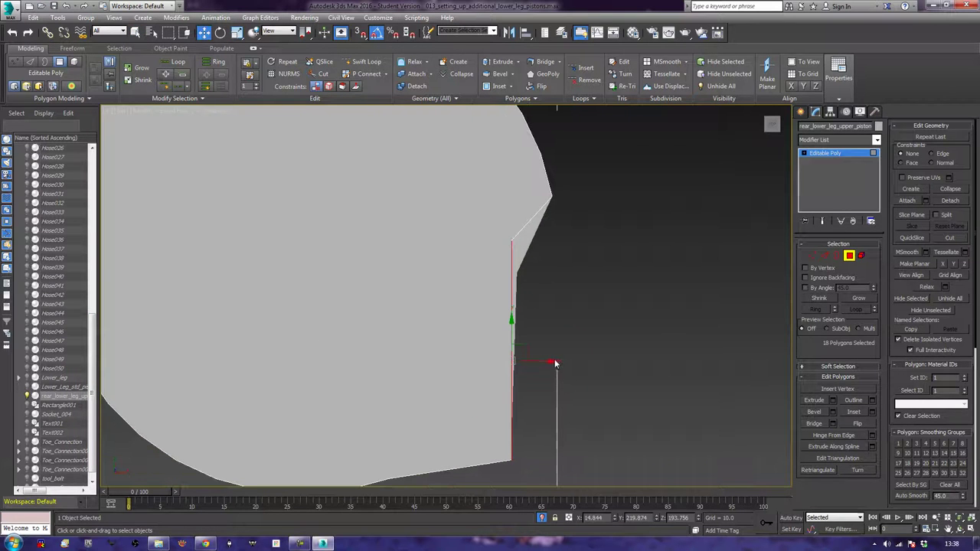
drag(554, 361, 588, 373)
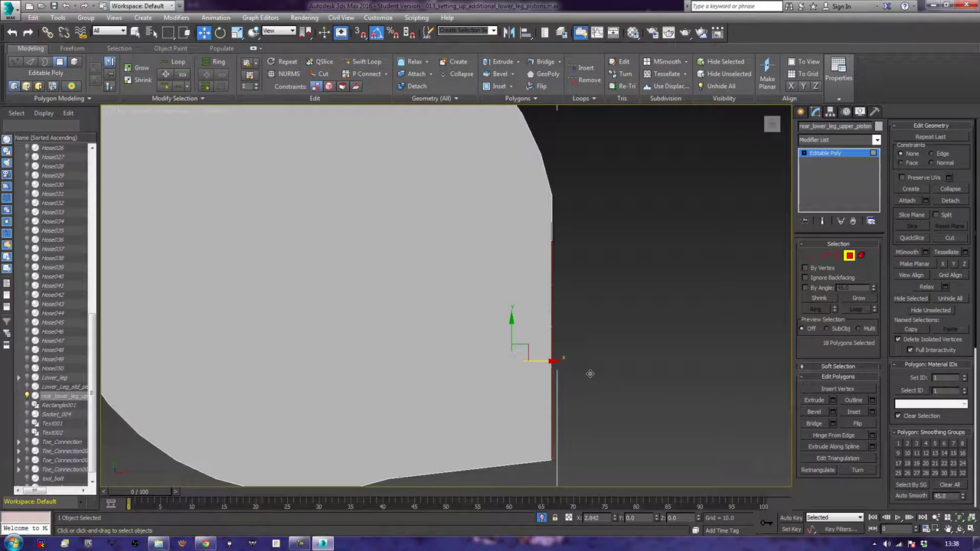
drag(590, 374, 589, 376)
Restore the patch selection and scale it along X to 0% to make it perfectly flat
click(617, 308)
key(ctrl+z)
key(e)
key(r)
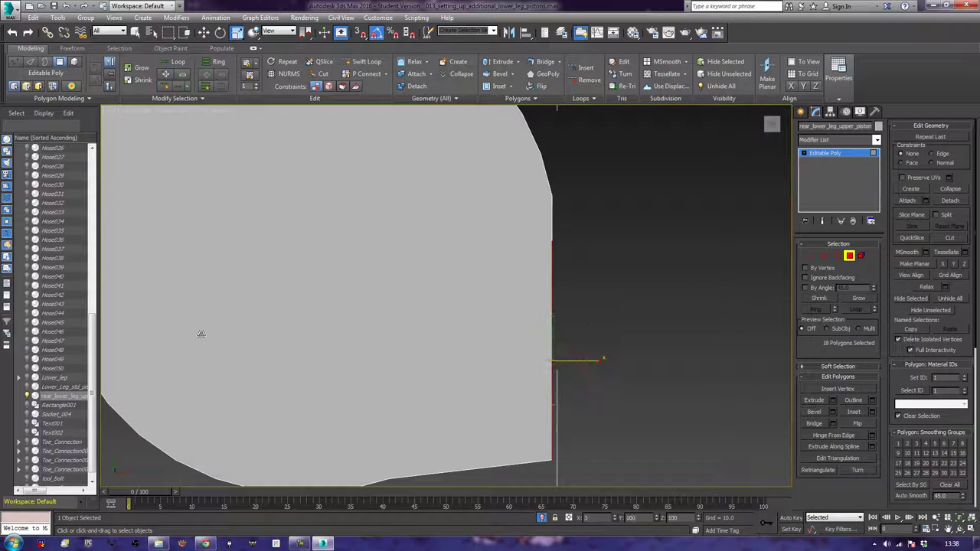
drag(202, 334, 203, 333)
Select five adjacent polygons in the second band on the head's opposite side and grow the selection
key(p)
scroll(204, 331, down, 5)
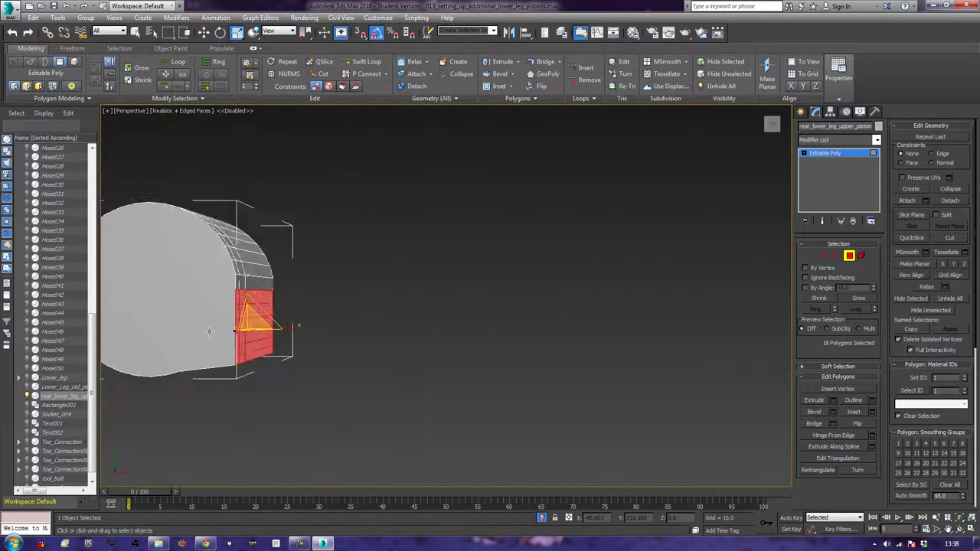
alt+middle_drag(402, 352, 307, 268)
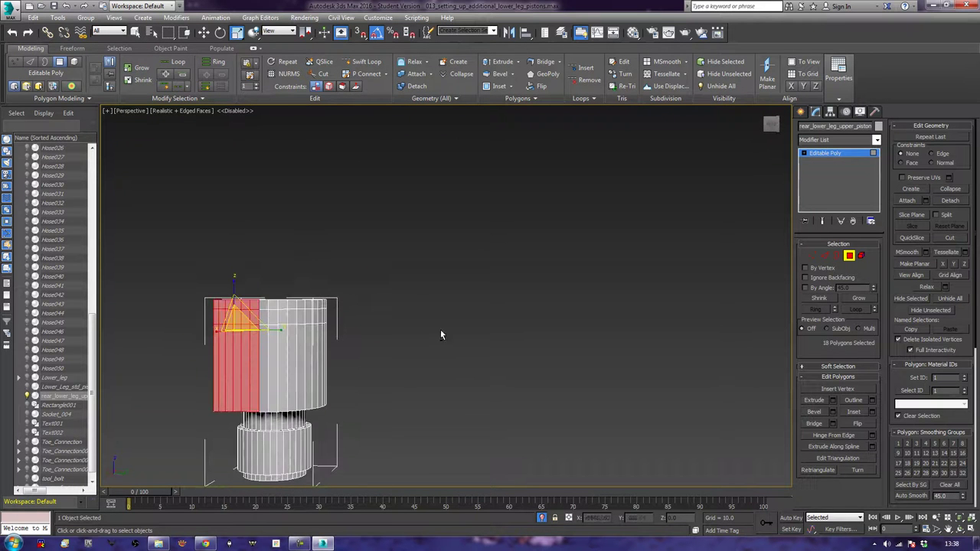
alt+middle_drag(447, 353, 253, 391)
middle_drag(186, 401, 299, 367)
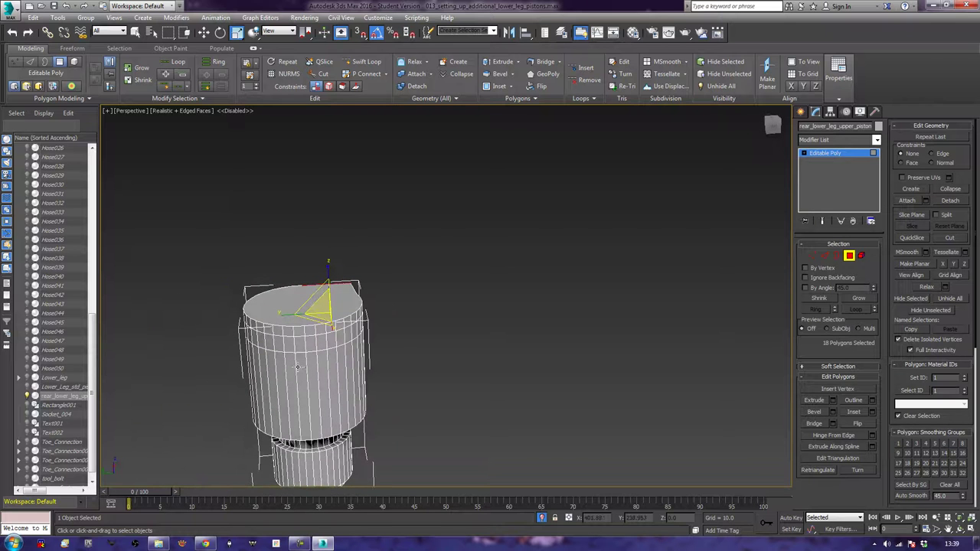
alt+middle_drag(364, 368, 412, 339)
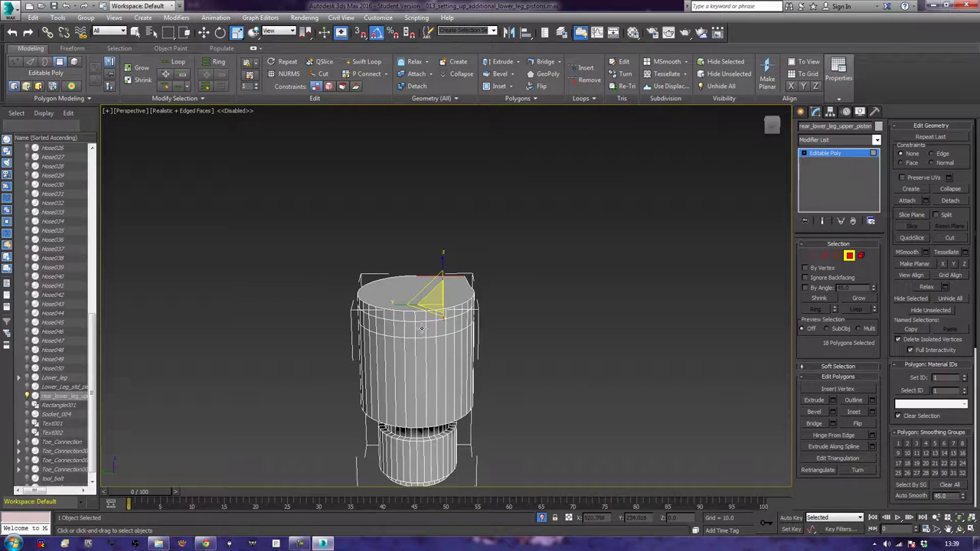
click(418, 331)
ctrl+click(435, 328)
ctrl+click(442, 327)
ctrl+click(450, 326)
ctrl+click(456, 327)
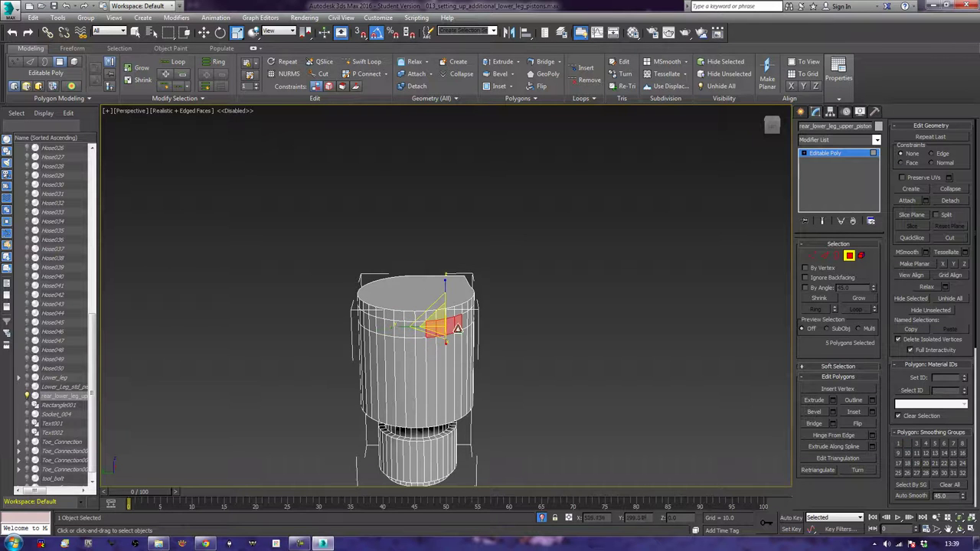
click(862, 298)
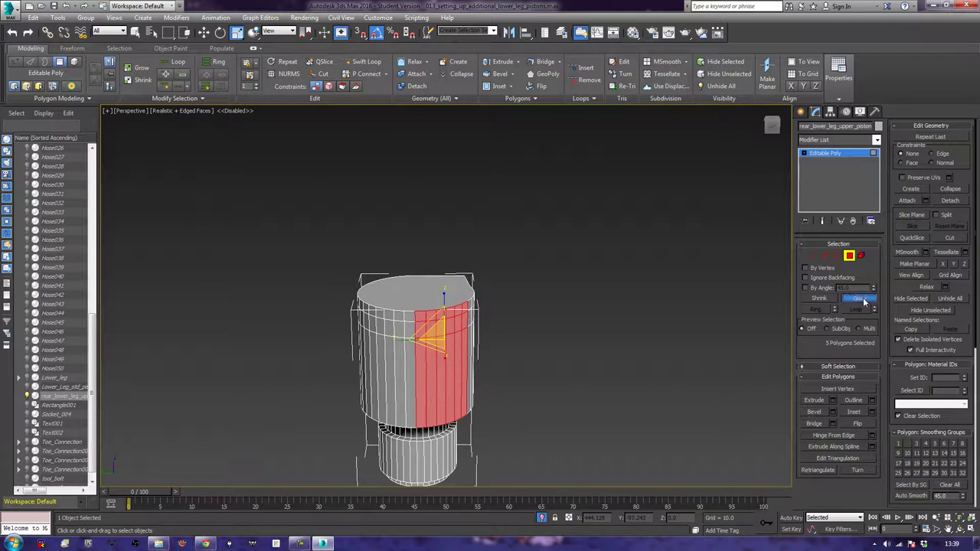
Flatten the opposite side's patch along X and move it outward by about -2.85 units in X
alt+middle_drag(497, 354, 350, 382)
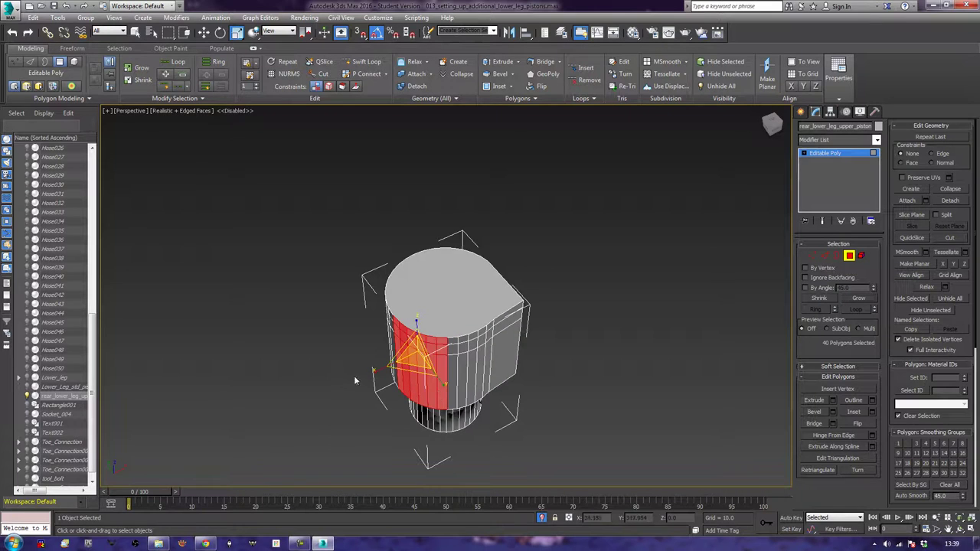
drag(375, 372, 704, 235)
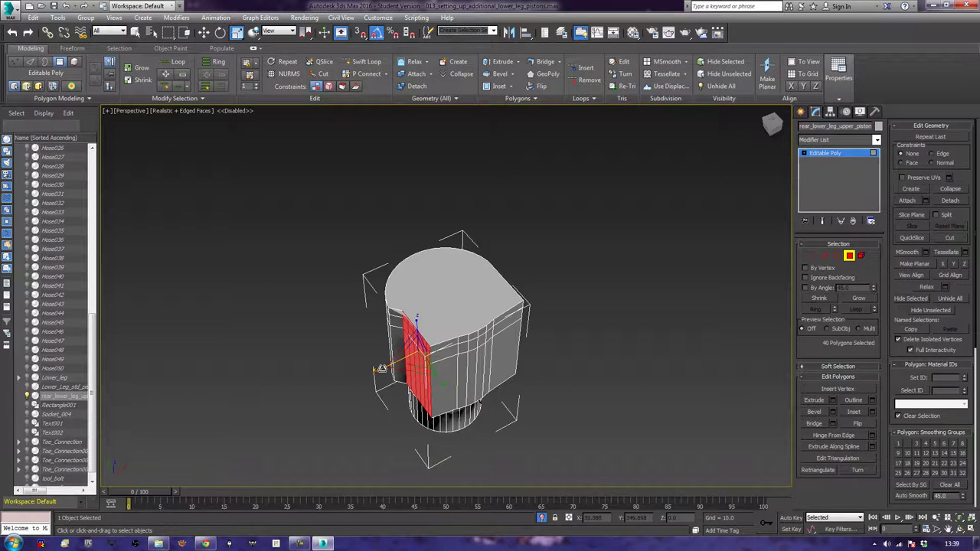
key(z)
middle_drag(212, 304, 519, 325)
scroll(495, 296, down, 2)
key(e)
key(w)
drag(504, 363, 484, 371)
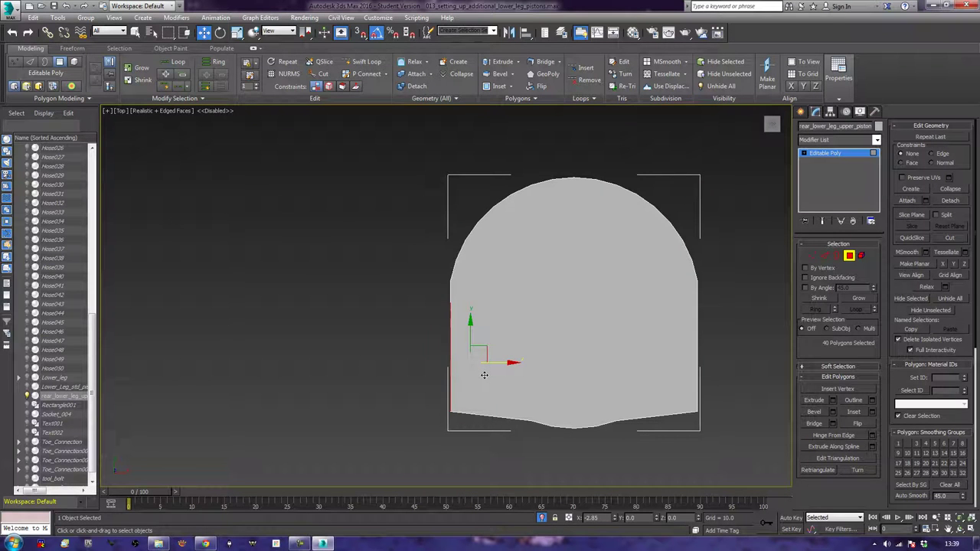
Fine-tune the flattened patch's X position against the head's outline and clear the polygon selection
scroll(484, 376, up, 5)
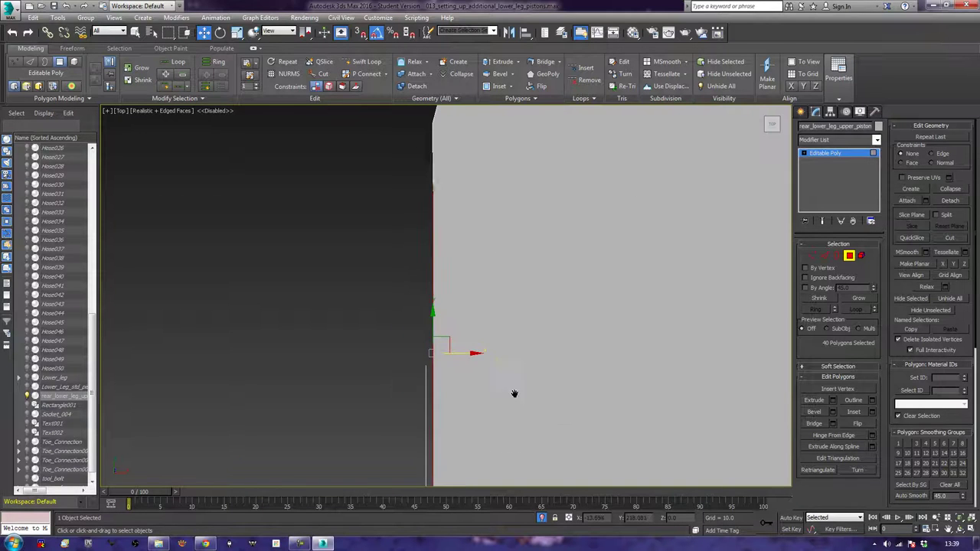
drag(487, 362, 485, 363)
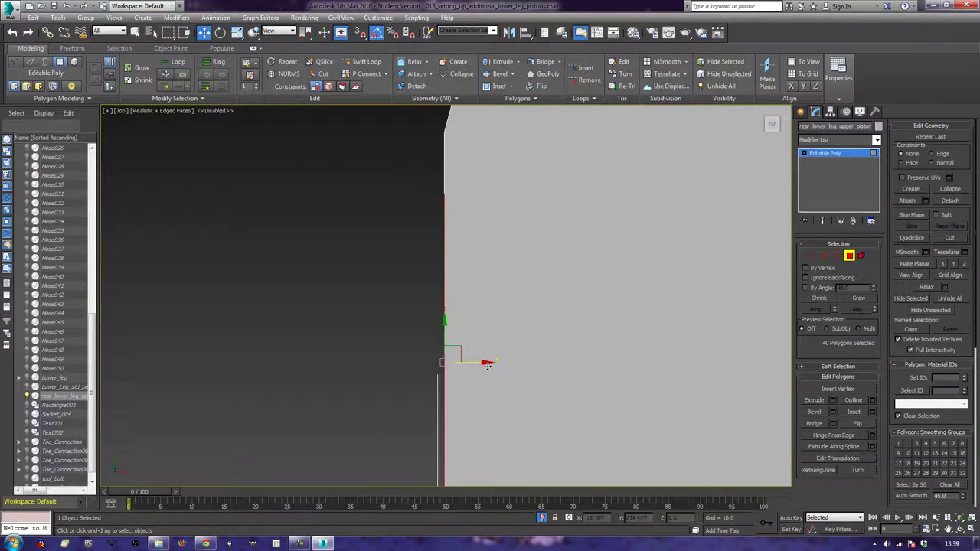
click(356, 328)
scroll(357, 329, down, 5)
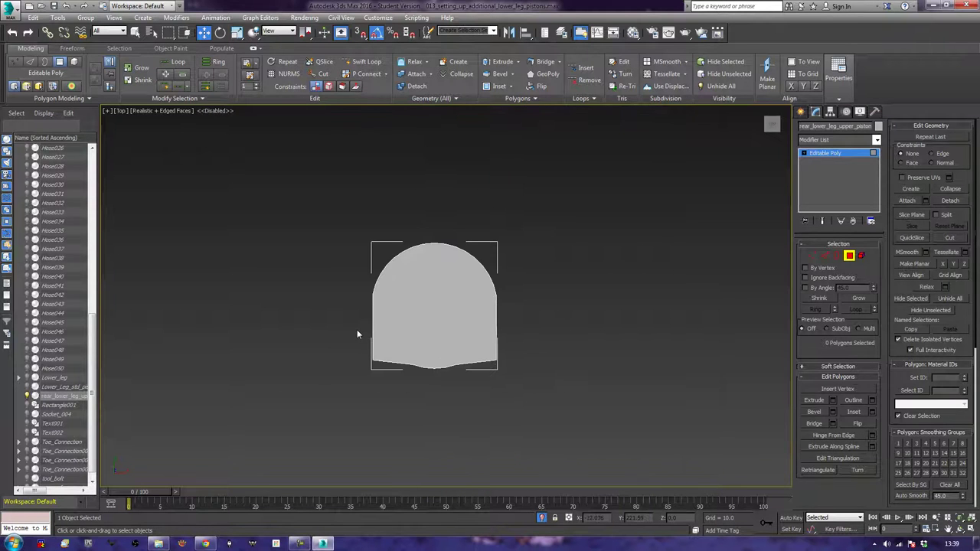
key(0)
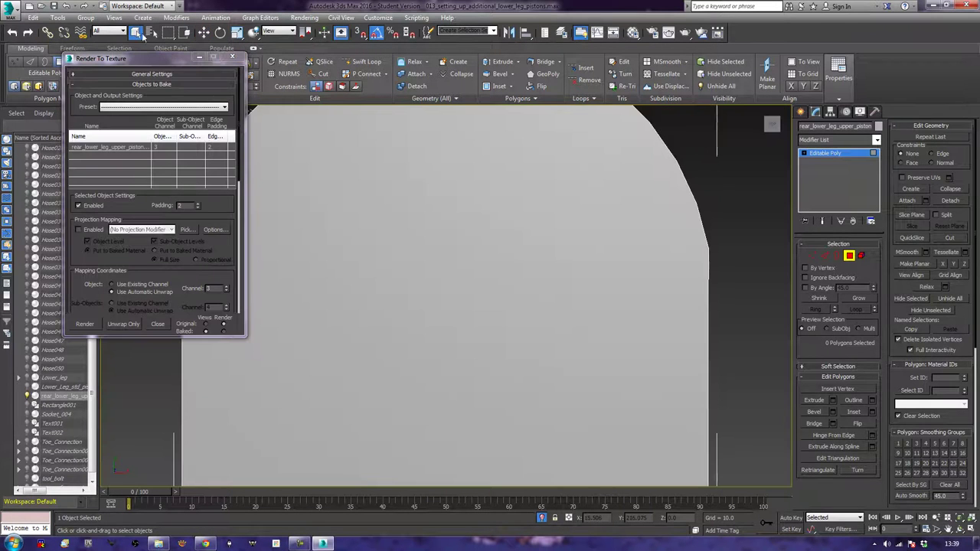
click(233, 57)
Select four adjacent second-band polygons on the curved face between the two flat sides and grow the selection
middle_drag(322, 183, 378, 262)
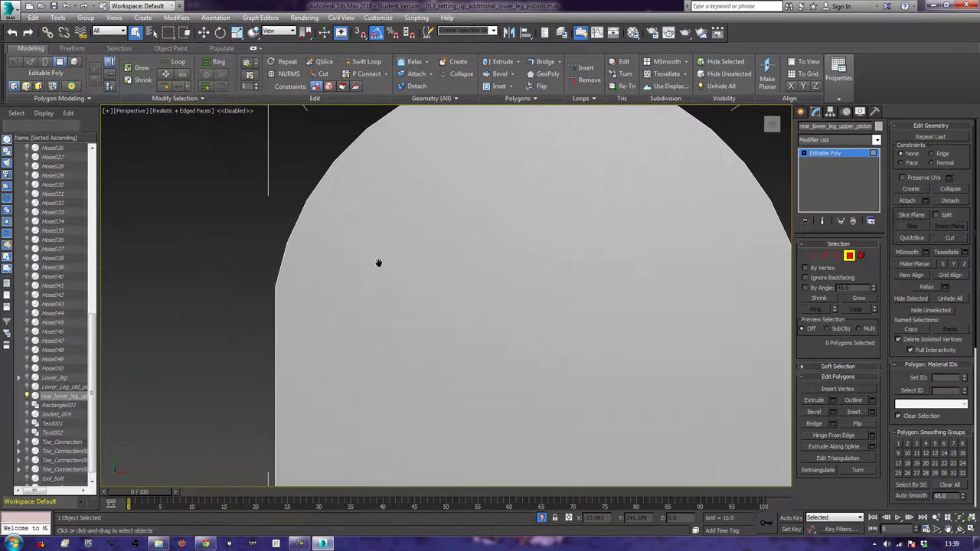
scroll(377, 268, down, 8)
alt+middle_drag(407, 321, 435, 225)
middle_drag(445, 271, 513, 347)
scroll(443, 265, up, 3)
scroll(503, 316, up, 3)
click(471, 278)
ctrl+click(483, 276)
ctrl+click(492, 276)
ctrl+click(501, 276)
click(868, 300)
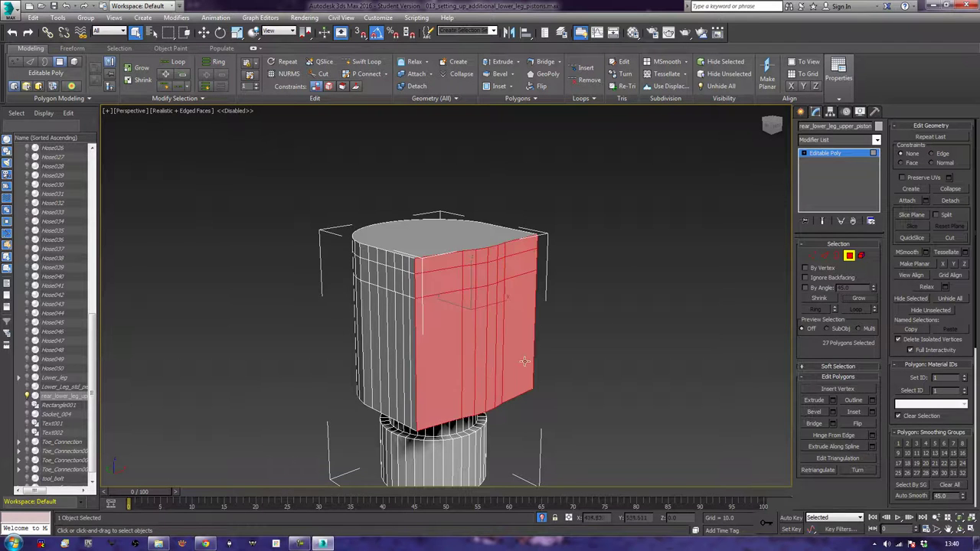
Try to flatten the whole grown selection along Y with a scale
alt+middle_drag(490, 371, 529, 378)
key(w)
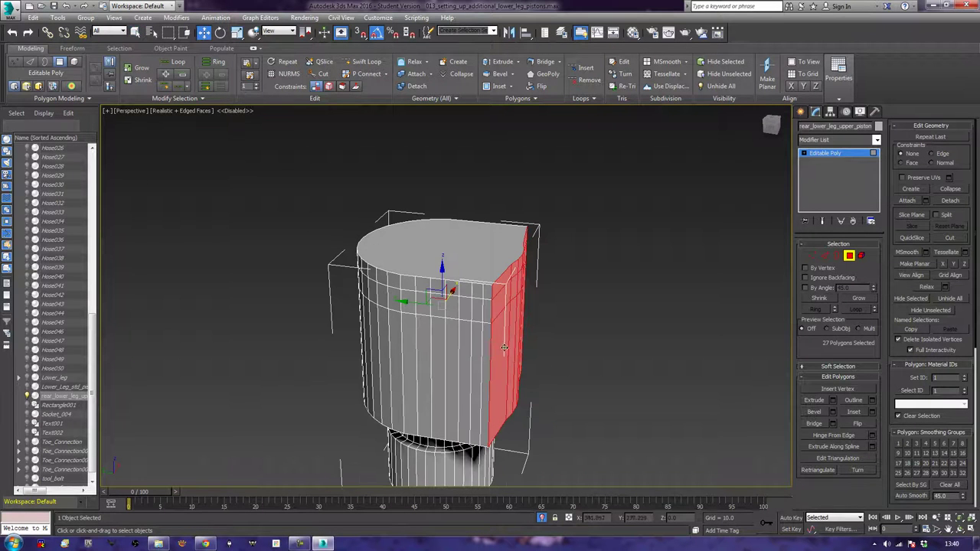
key(r)
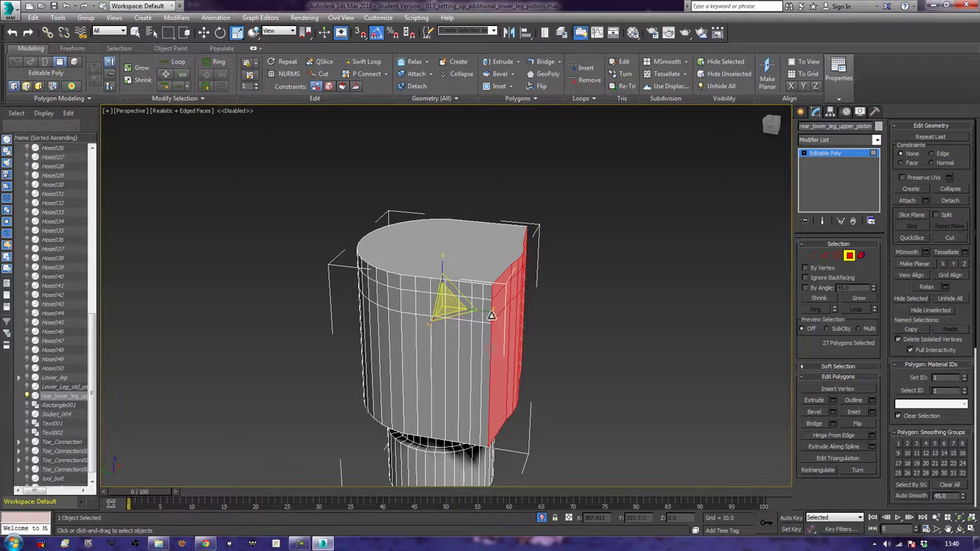
drag(485, 313, 347, 453)
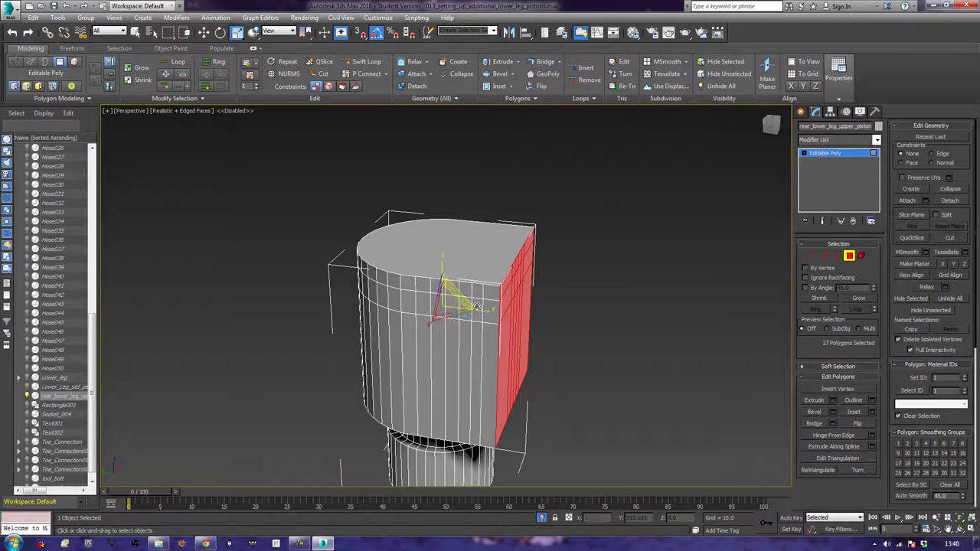
alt+middle_drag(375, 389, 501, 362)
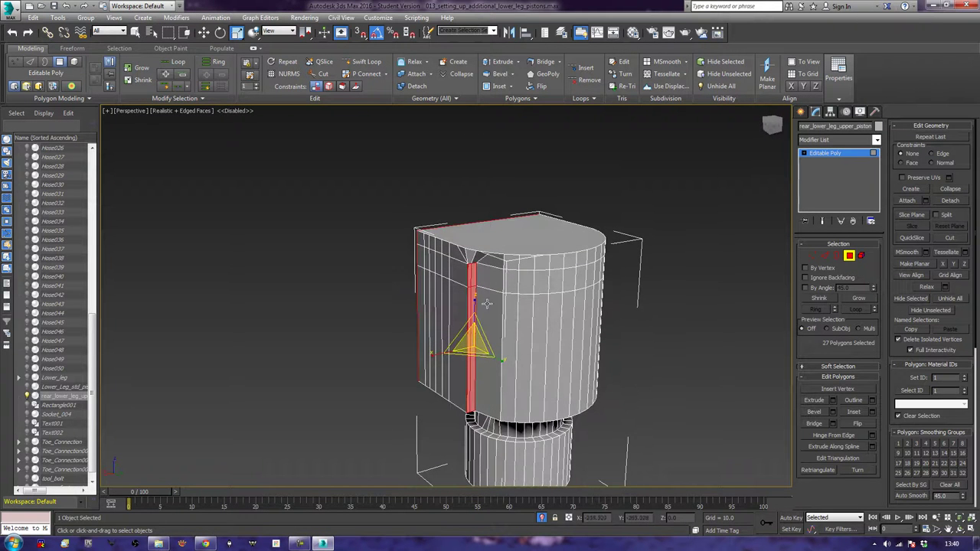
alt+middle_drag(487, 304, 509, 316)
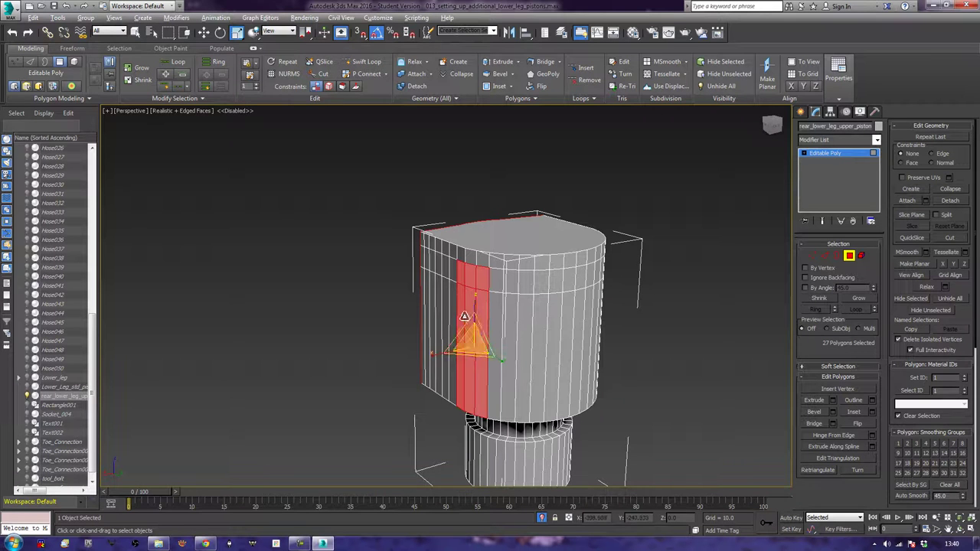
Deselect the stray polygons away from the face between the flat sides, and scale the remaining patch along Y to 0%
alt+click(476, 306)
alt+click(486, 281)
alt+middle_drag(481, 302, 576, 296)
alt+drag(651, 208, 543, 405)
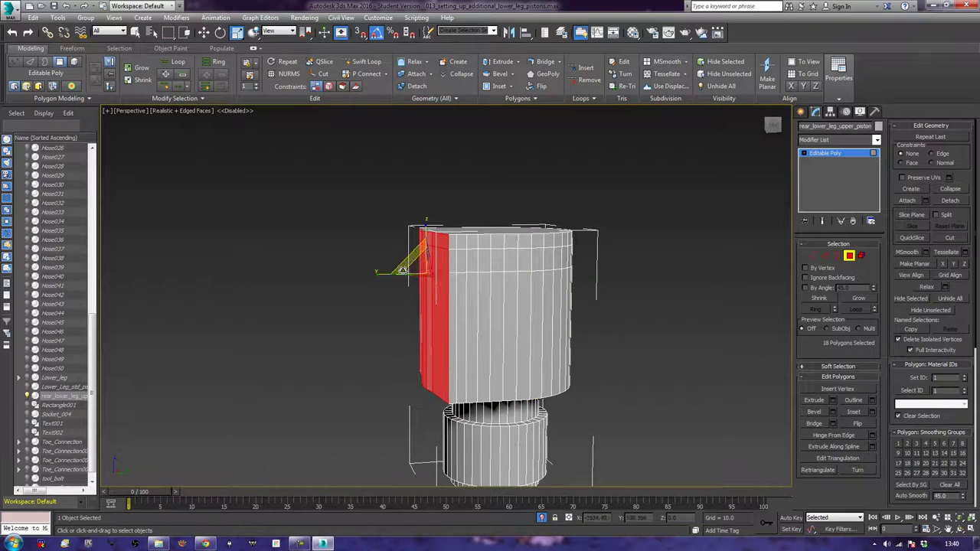
alt+middle_drag(371, 289, 537, 327)
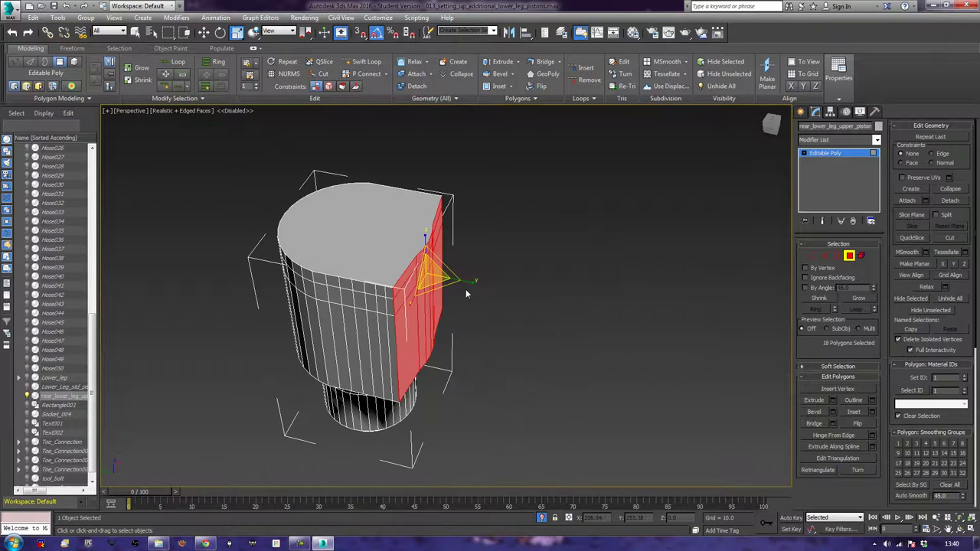
alt+middle_drag(466, 281, 483, 282)
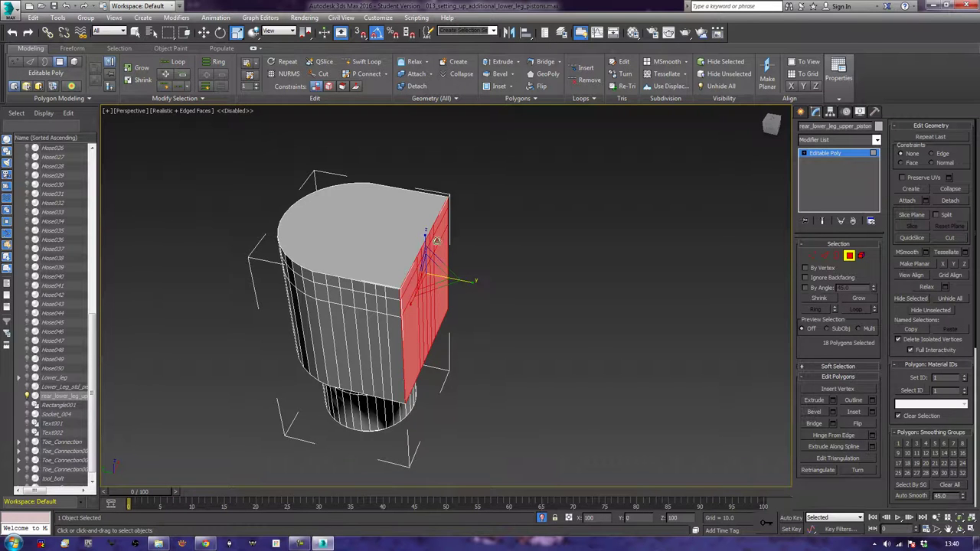
Unhide all hidden objects so the leg and lower piston surround the upper piston again
alt+middle_drag(554, 330, 479, 304)
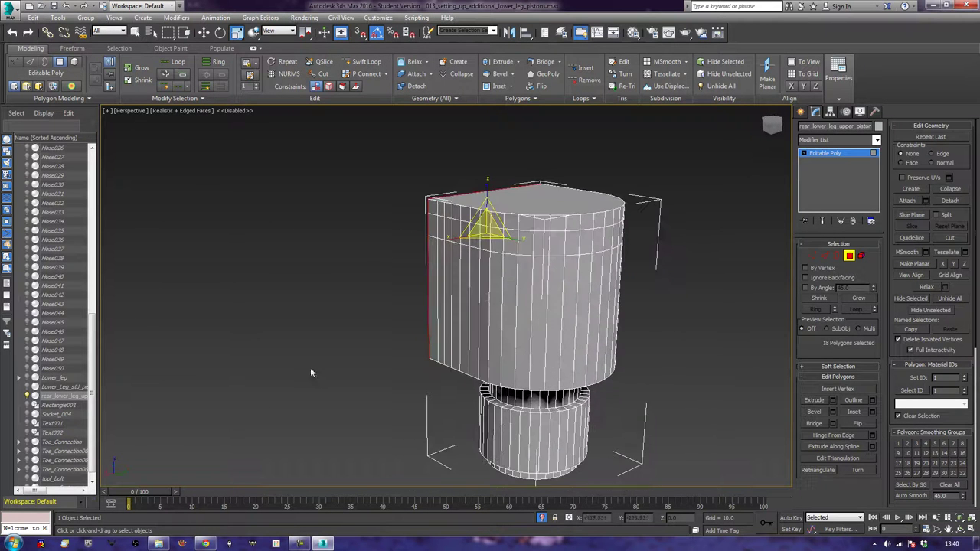
right_click(304, 298)
click(356, 282)
scroll(402, 360, down, 4)
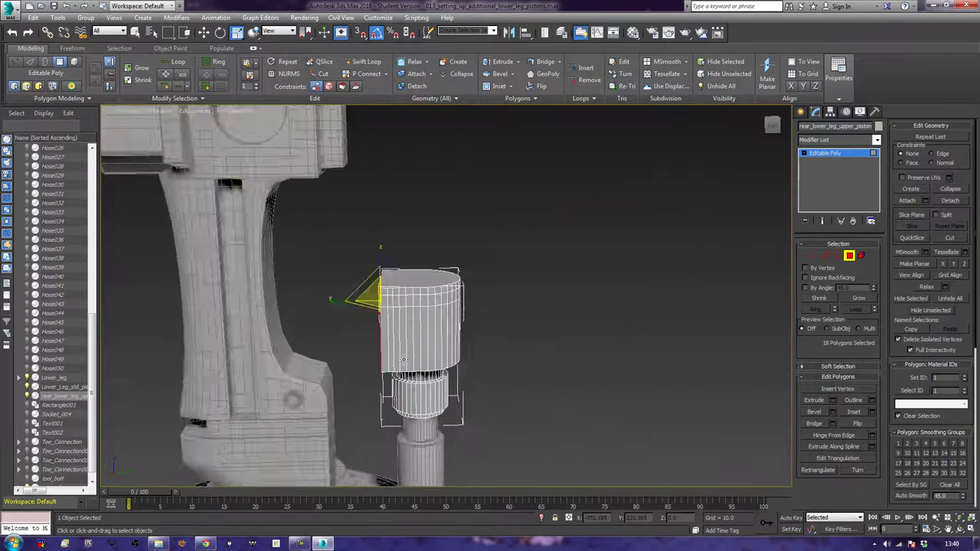
scroll(402, 358, down, 2)
alt+middle_drag(402, 359, 507, 294)
Leave polygon editing and raise the whole upper piston along Z to about 270.8, beside the leg's upper block
click(846, 257)
key(w)
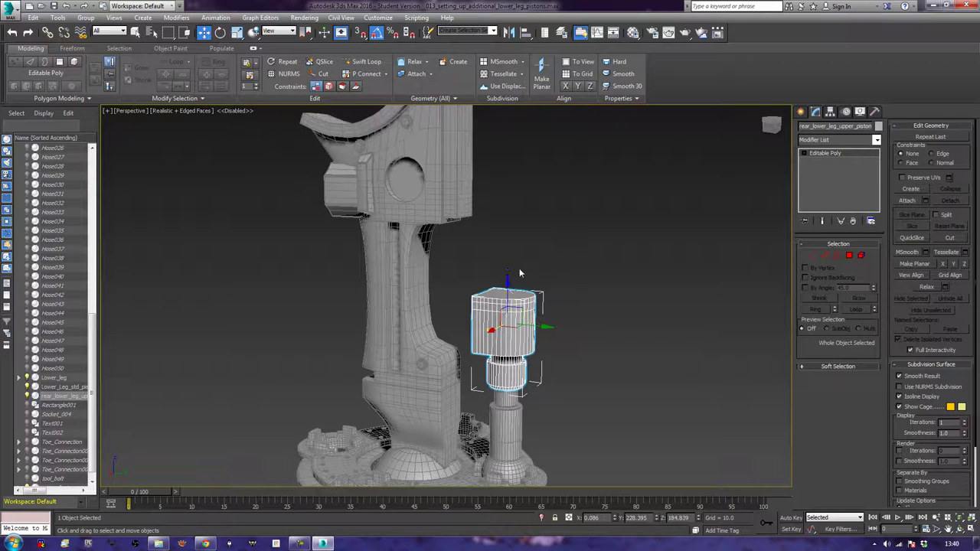
drag(508, 293, 524, 162)
middle_drag(508, 310, 550, 309)
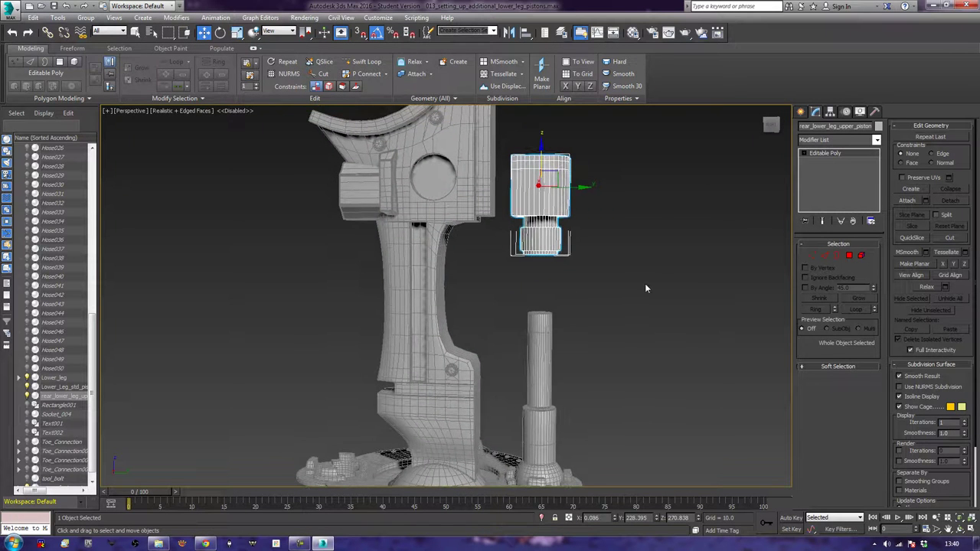
middle_drag(643, 281, 665, 314)
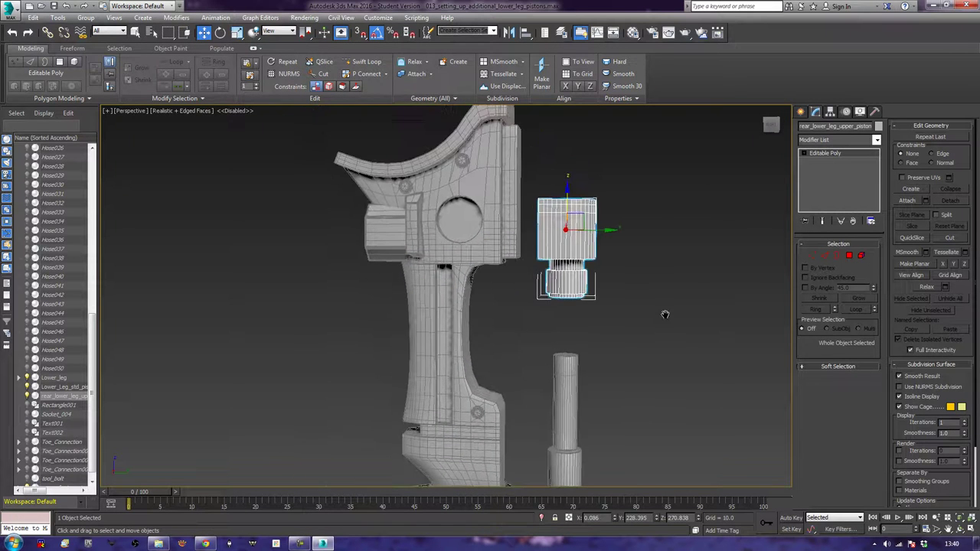
Lower the vertices of the collar beneath the head slightly, stretch the collar's bottom end down over the piston rod, and clear the selection
click(813, 255)
drag(611, 325, 519, 272)
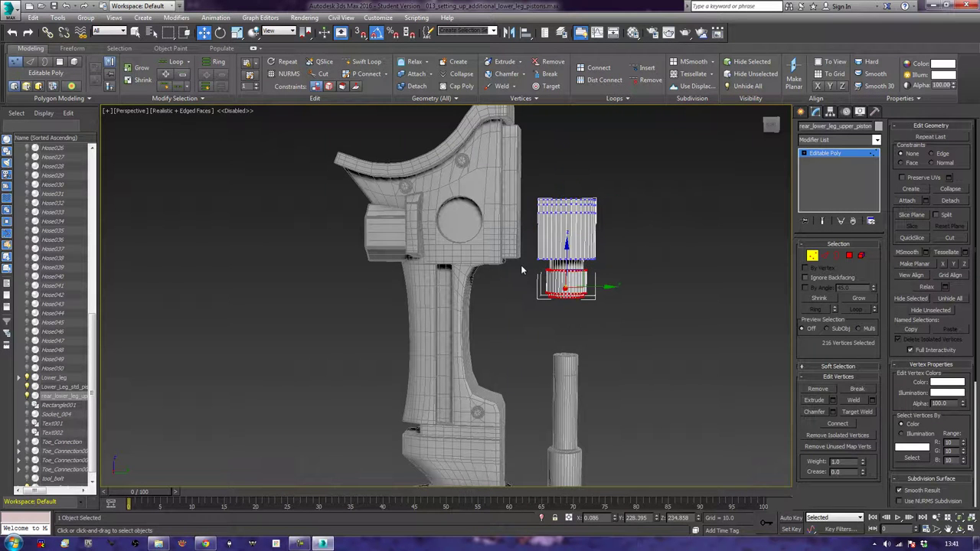
mouse_move(567, 253)
mouse_down()
mouse_move(567, 278)
mouse_move(566, 263)
mouse_up()
drag(524, 308, 557, 368)
click(619, 334)
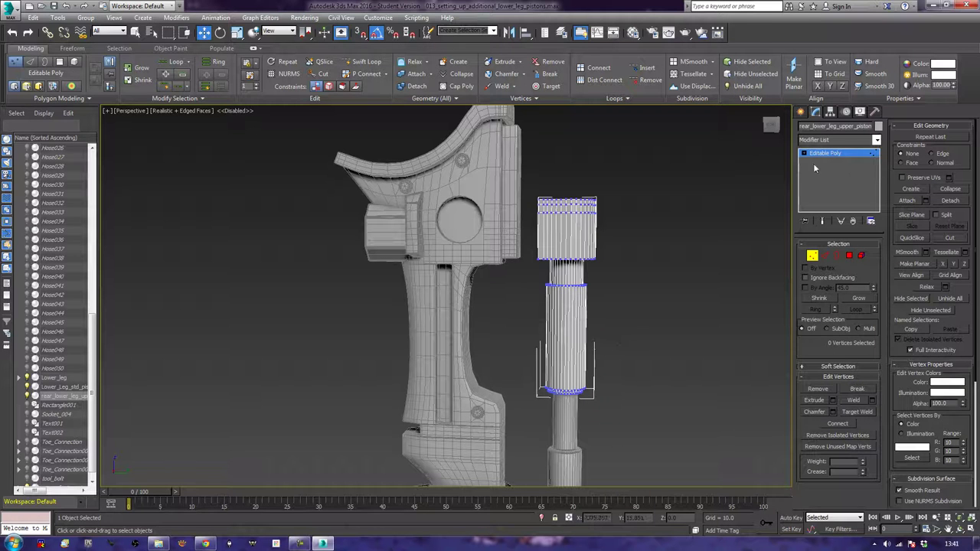
Add the four polygon columns nearest the leg-facing corner, in both upper bands of one flat side, to the polygon selection
middle_drag(619, 208, 577, 299)
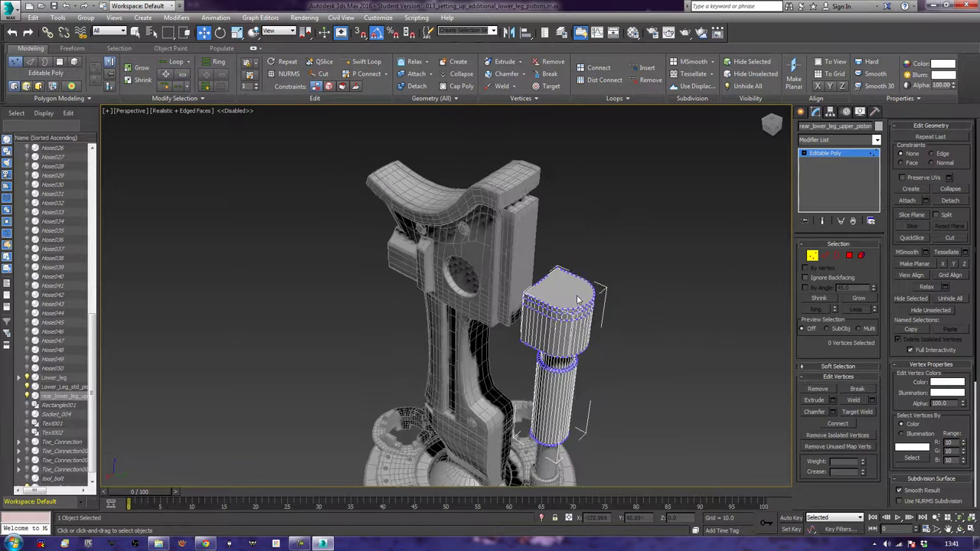
scroll(578, 300, up, 3)
alt+middle_drag(539, 331, 634, 259)
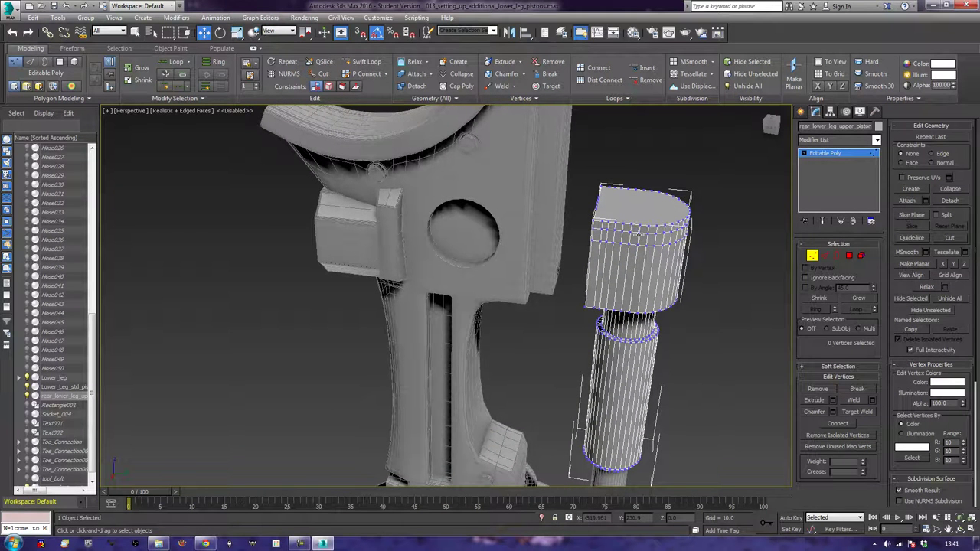
alt+middle_drag(636, 237, 628, 264)
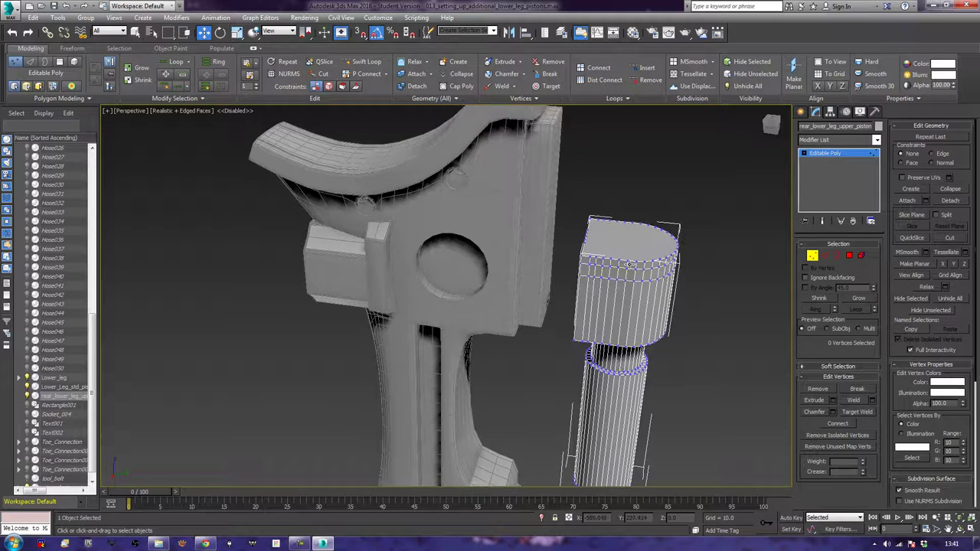
scroll(628, 264, up, 2)
alt+middle_drag(631, 268, 641, 307)
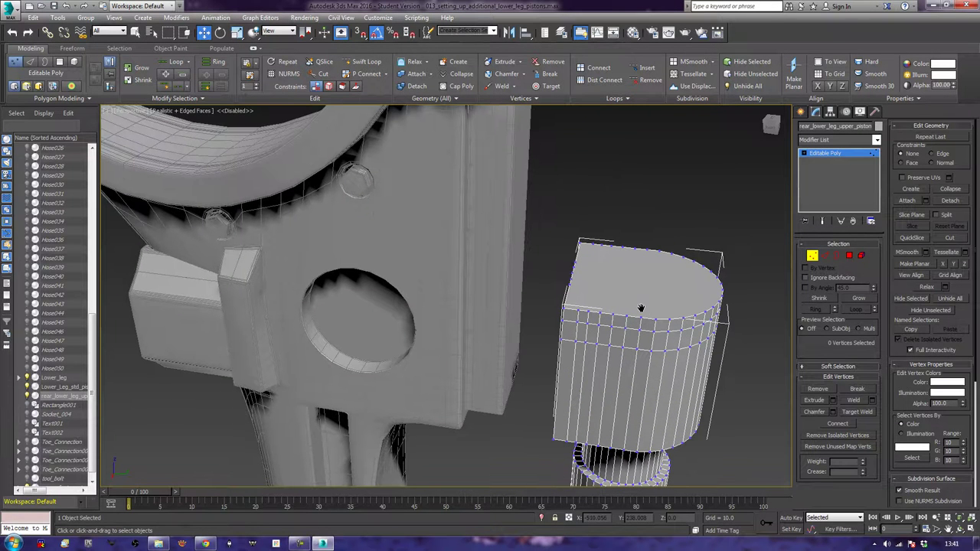
click(851, 256)
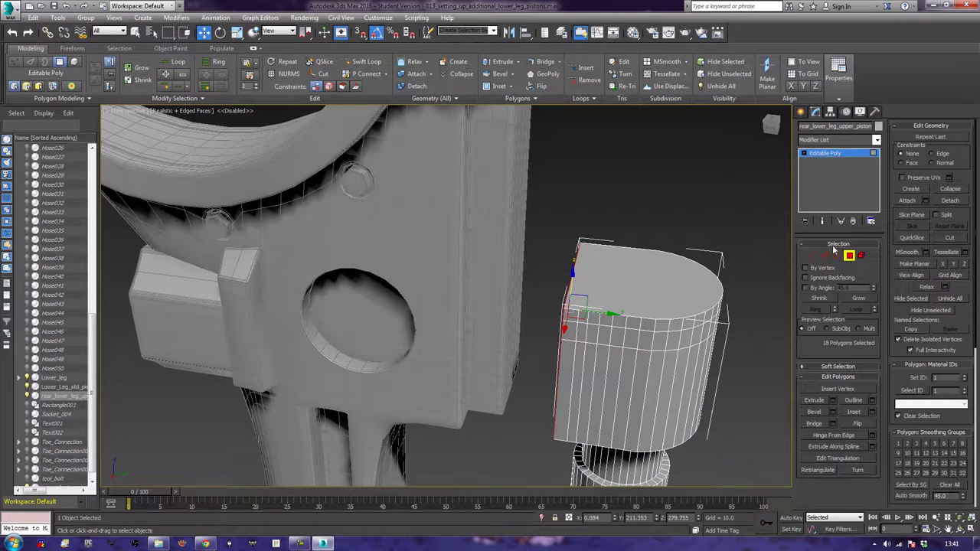
ctrl+click(571, 318)
ctrl+click(570, 331)
ctrl+click(581, 332)
ctrl+click(585, 318)
ctrl+click(593, 320)
ctrl+click(595, 335)
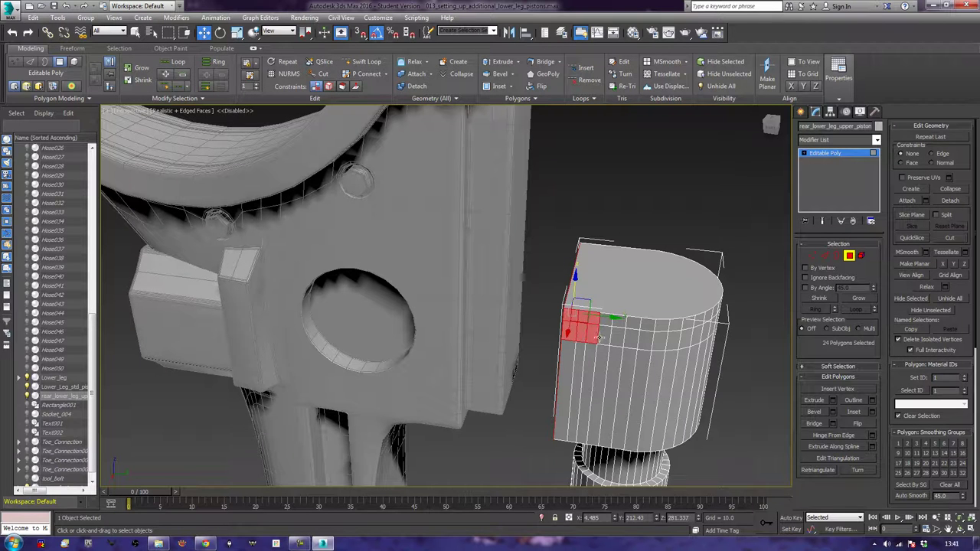
key(q)
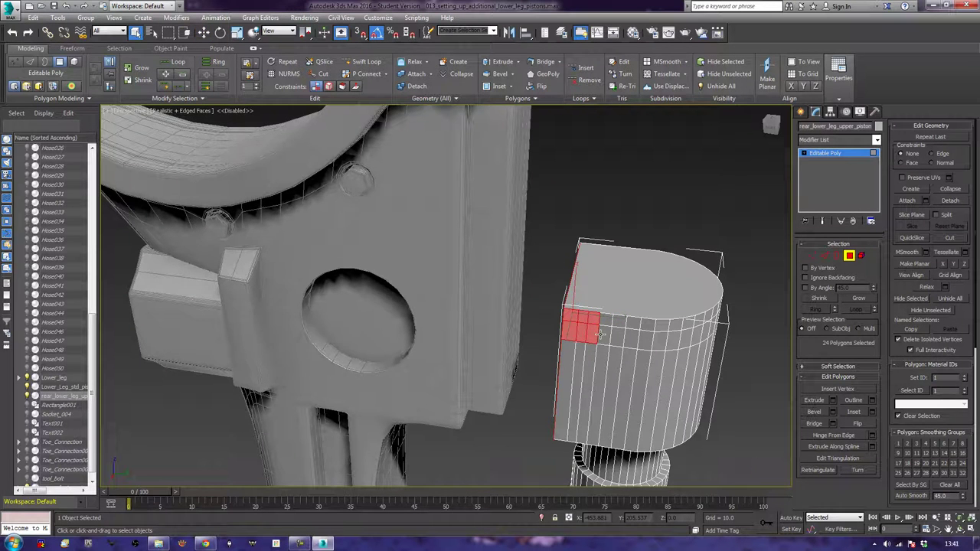
ctrl+click(605, 335)
Extend the selection along the head's top band, from that side's corner patch onto the rounded outer end
ctrl+click(617, 322)
ctrl+click(634, 323)
ctrl+click(650, 326)
ctrl+click(662, 325)
alt+middle_drag(731, 309, 685, 302)
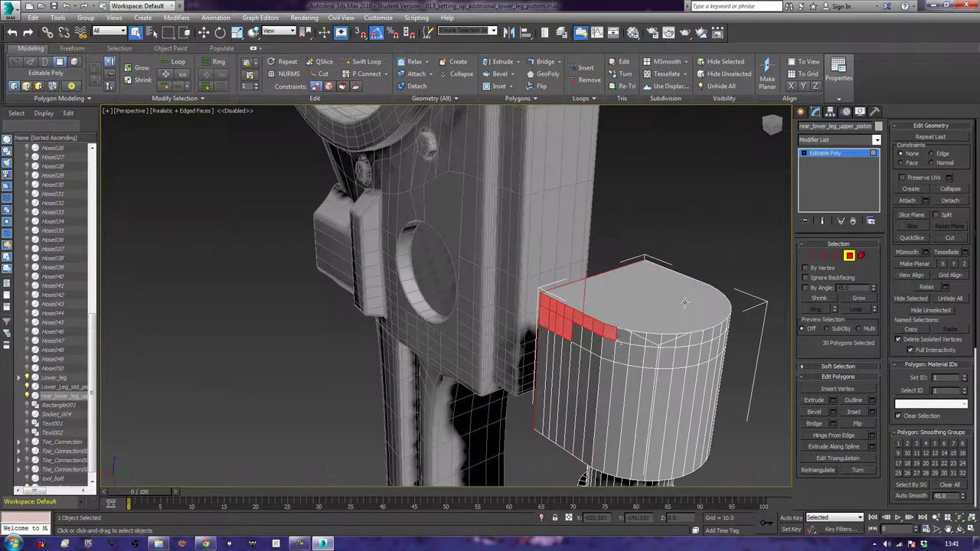
ctrl+click(623, 339)
ctrl+click(638, 342)
ctrl+click(664, 340)
alt+middle_drag(663, 340, 669, 334)
ctrl+click(648, 322)
ctrl+click(668, 322)
ctrl+click(688, 320)
ctrl+click(677, 322)
Add the remaining top-band polygons around the rounded end and along the opposite flat side up to its corner
alt+middle_drag(709, 318, 636, 318)
ctrl+click(602, 323)
ctrl+click(616, 323)
ctrl+click(632, 323)
ctrl+click(648, 324)
ctrl+click(653, 323)
ctrl+click(661, 323)
ctrl+click(677, 318)
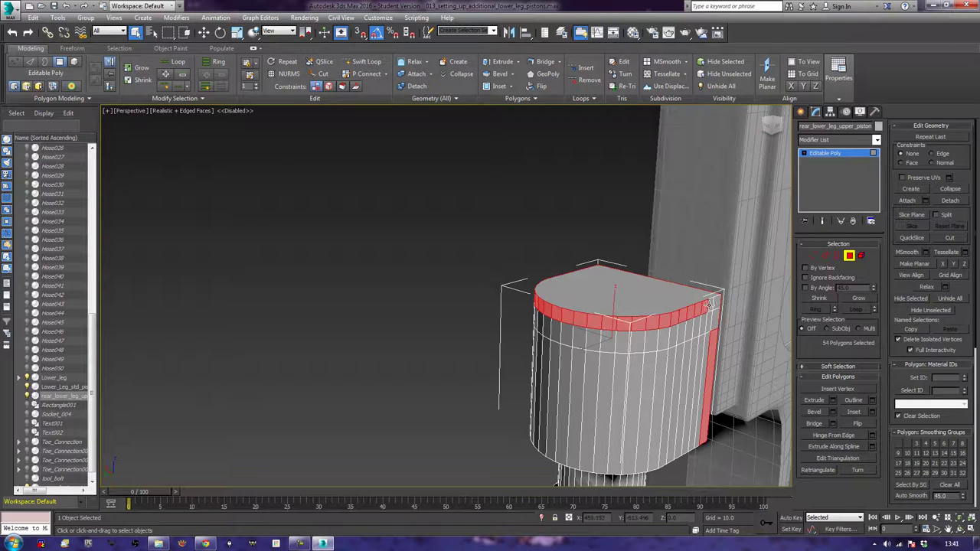
Deselect the polygons of the flat face toward the leg, keeping only the top band around the other sides
alt+middle_drag(714, 304, 605, 391)
alt+middle_drag(605, 390, 510, 389)
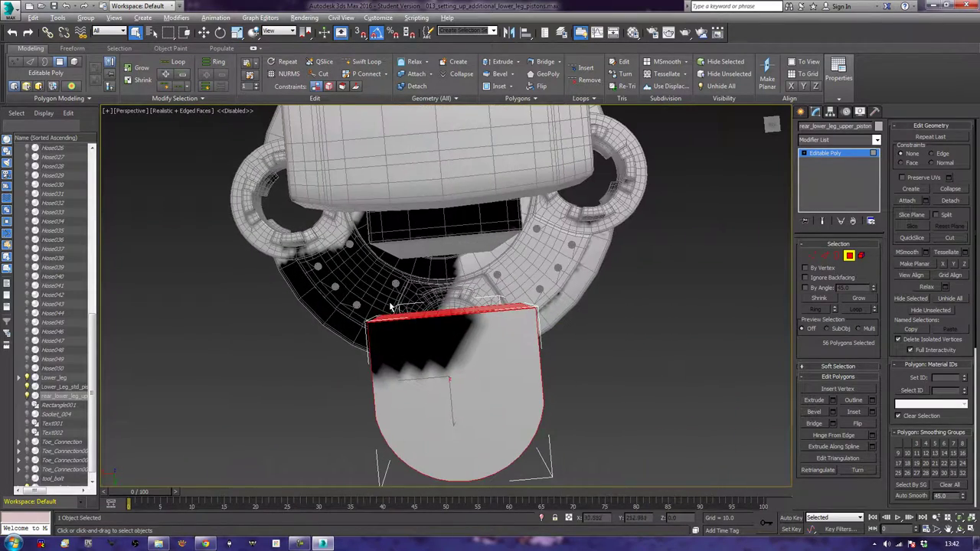
alt+drag(510, 339, 508, 342)
alt+middle_drag(493, 351, 447, 375)
alt+click(519, 410)
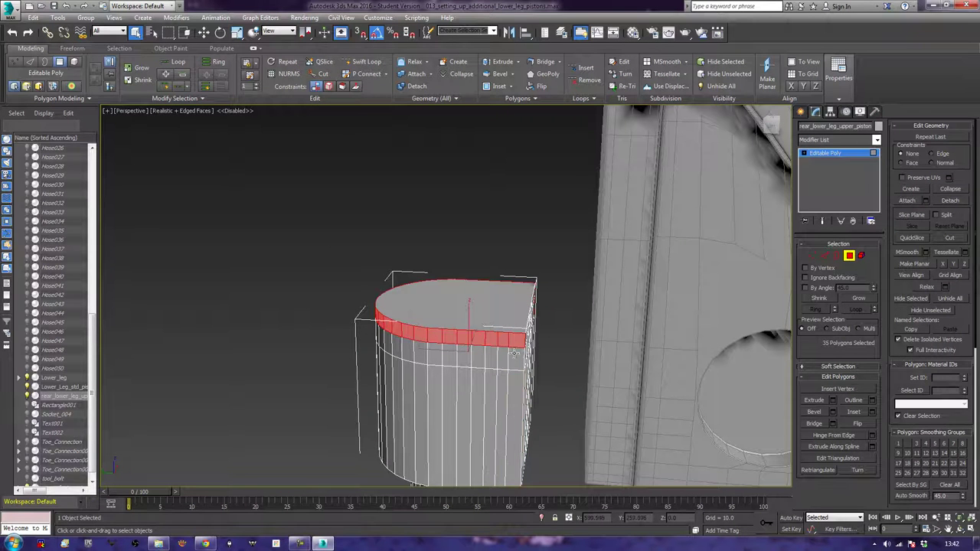
Add four second-band polygons next to the corner on the opposite flat side to match the first corner patch
ctrl+click(517, 358)
ctrl+click(504, 360)
ctrl+click(492, 359)
ctrl+click(480, 360)
ctrl+click(468, 359)
alt+middle_drag(468, 360, 578, 355)
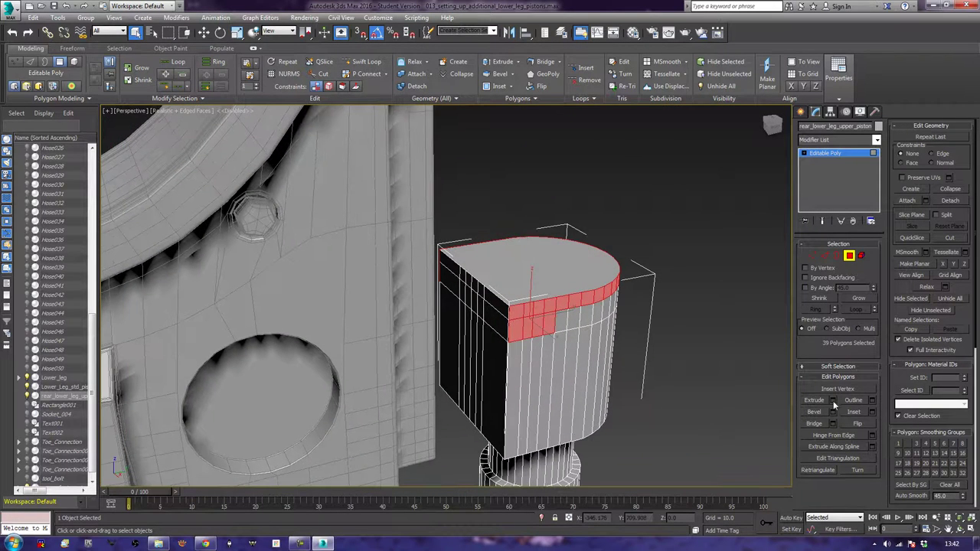
Extrude the selected band and corner patches outward about 2.5 by Local Normal, and clear the selection
key(shift+e)
click(453, 301)
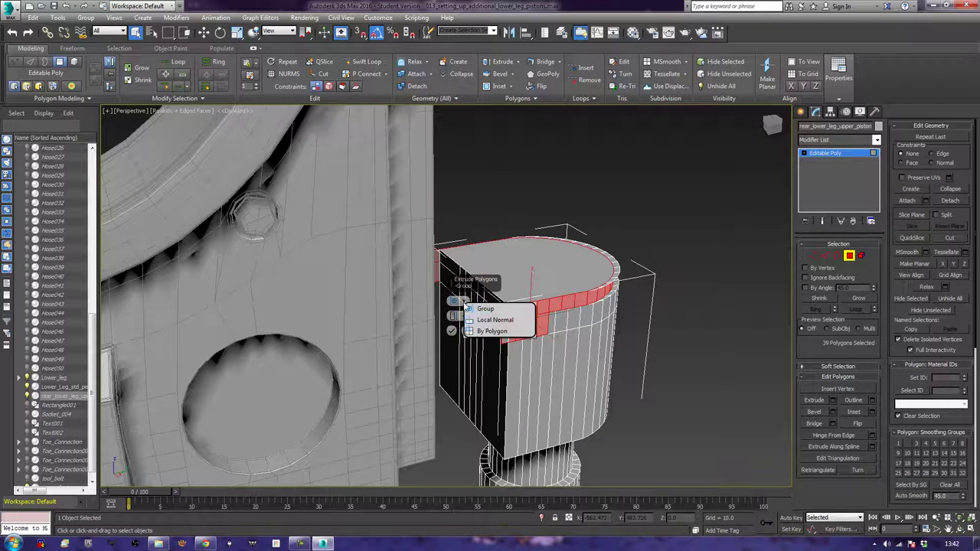
click(483, 326)
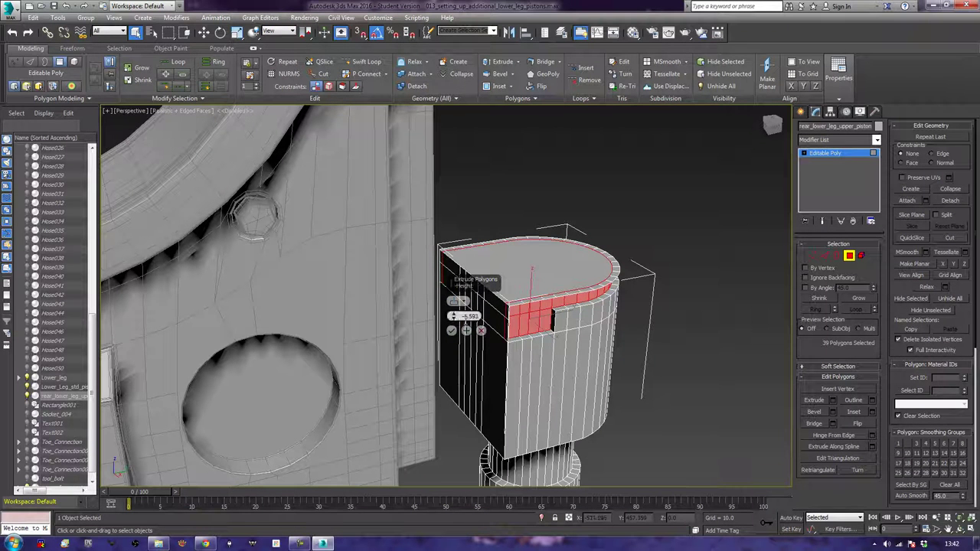
drag(453, 316, 463, 300)
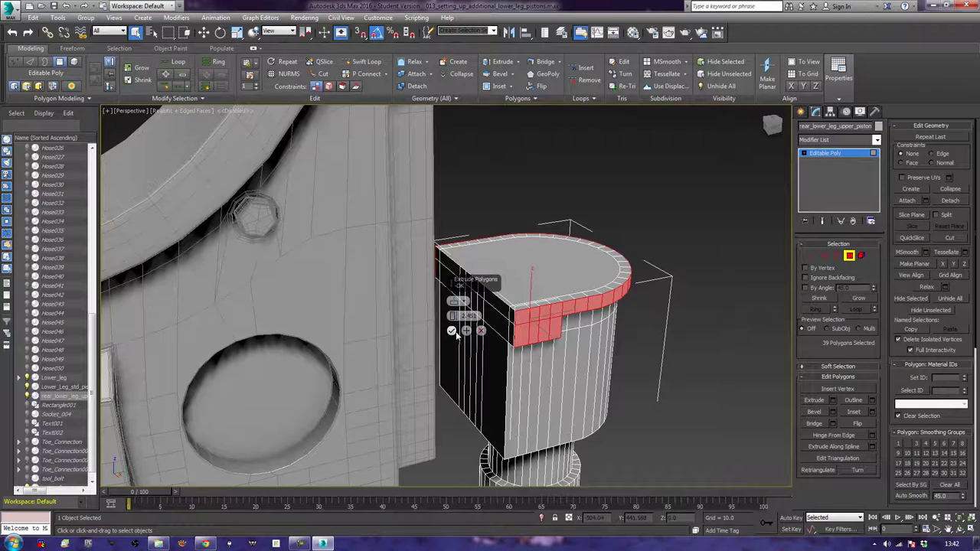
click(454, 332)
click(702, 393)
Examine the extruded rim around the head from the top view and in perspective against the leg
alt+middle_drag(695, 385, 688, 422)
key(t)
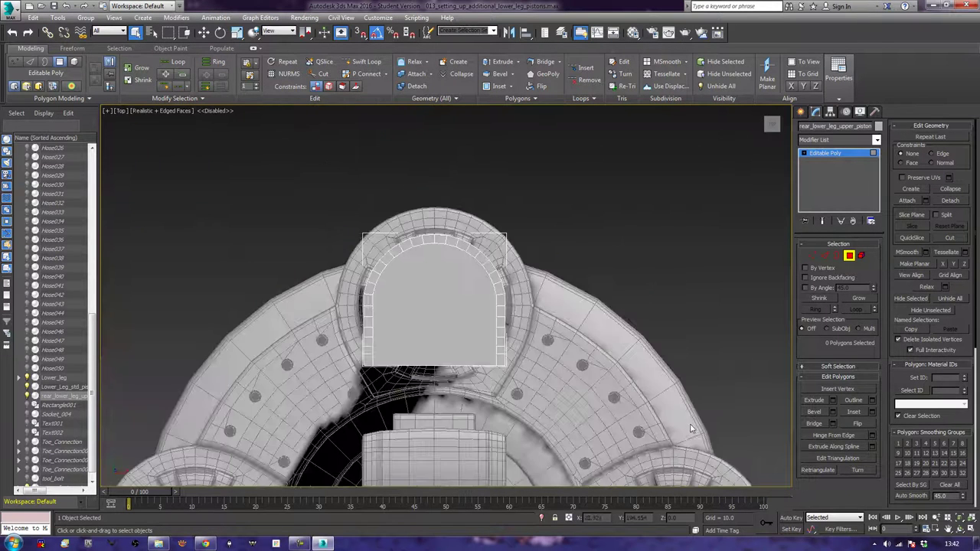
key(z)
middle_drag(572, 390, 602, 327)
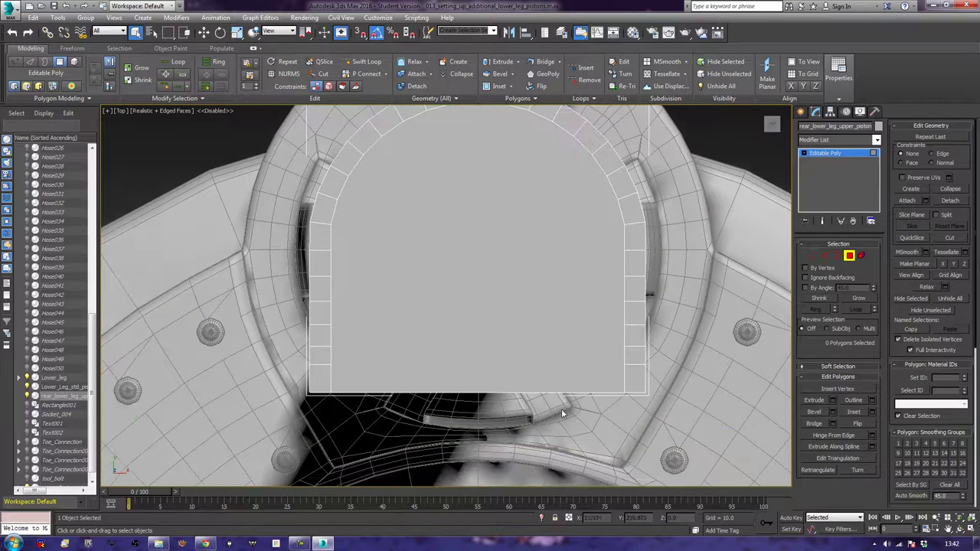
key(p)
scroll(554, 396, down, 8)
alt+middle_drag(590, 405, 471, 291)
alt+middle_drag(534, 305, 502, 319)
scroll(531, 330, up, 3)
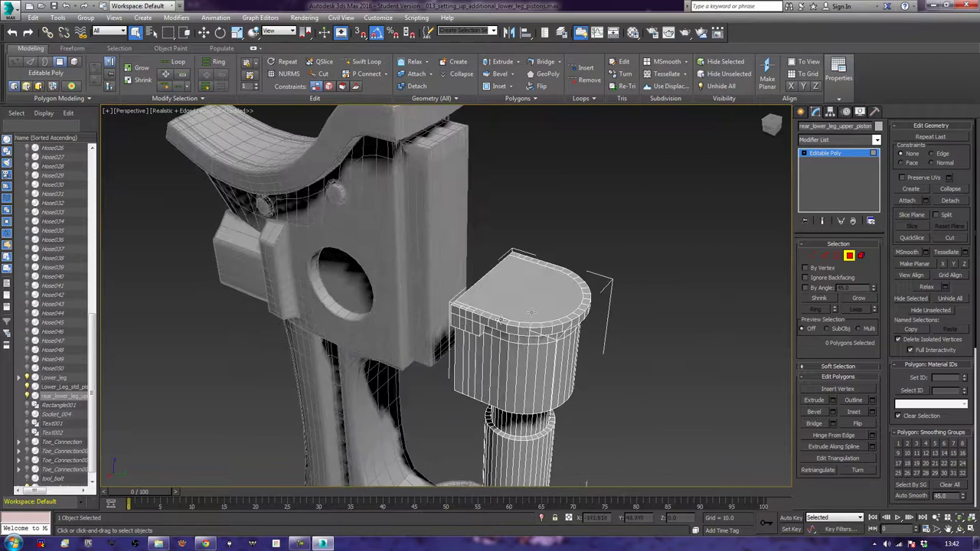
Select the head's top cap polygon, grow the selection over the rim, and deselect the polygons on the leg-facing flat side
click(514, 281)
alt+middle_drag(515, 282, 544, 282)
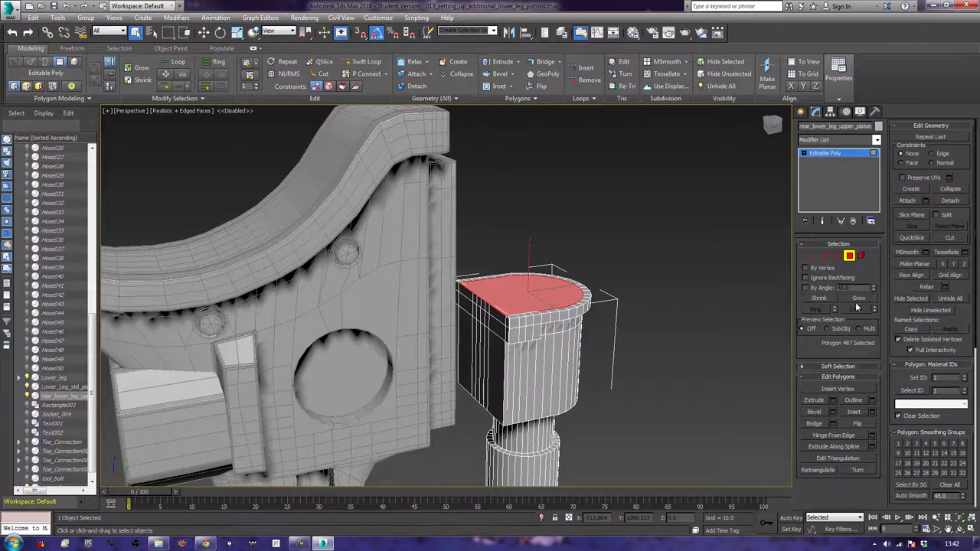
alt+middle_drag(591, 346, 605, 344)
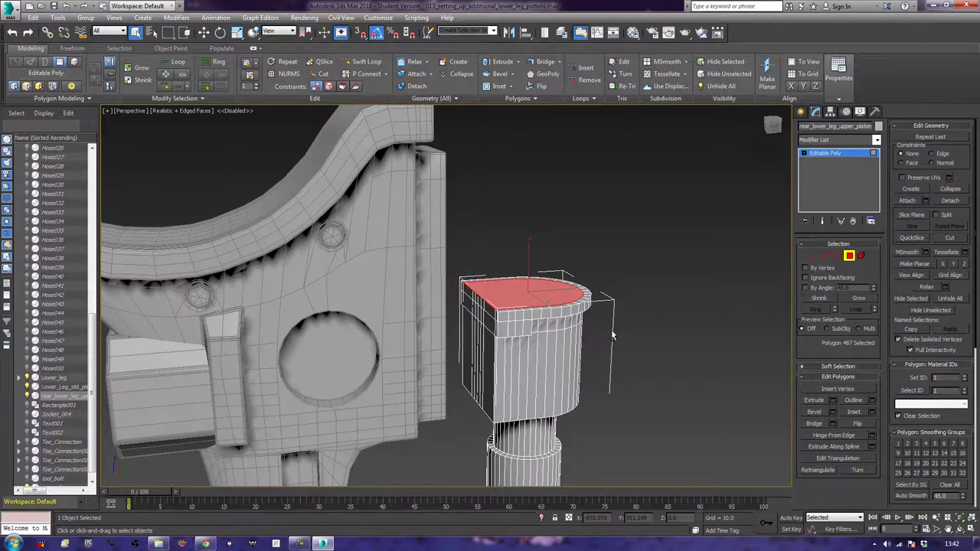
alt+middle_drag(772, 326, 752, 314)
click(860, 298)
alt+middle_drag(518, 306, 532, 303)
alt+middle_drag(431, 299, 478, 299)
alt+drag(469, 296, 481, 310)
alt+middle_drag(481, 331, 548, 312)
Try to extrude the selected cap and rim polygons upward freehand, and undo the extrusion
click(815, 400)
drag(573, 307, 601, 151)
alt+middle_drag(547, 209, 612, 215)
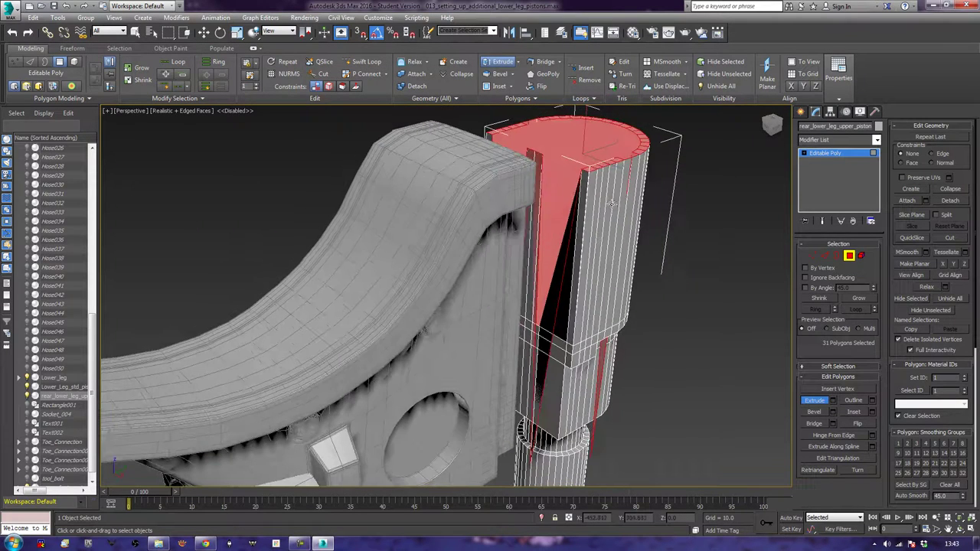
key(ctrl+z)
Extrude the selected cap and rim polygons upward by 52.696 using the Group extrusion type
alt+middle_drag(652, 290, 686, 322)
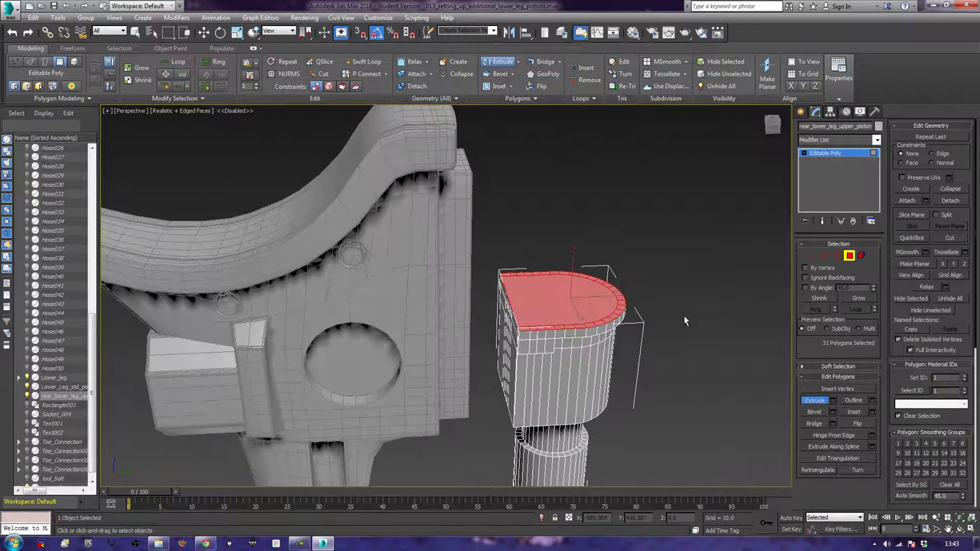
click(834, 401)
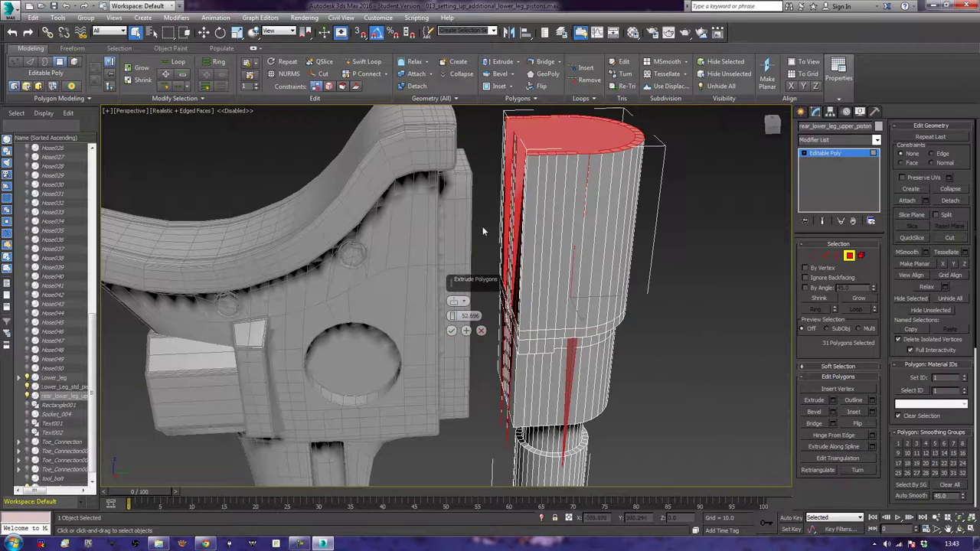
click(458, 301)
click(479, 318)
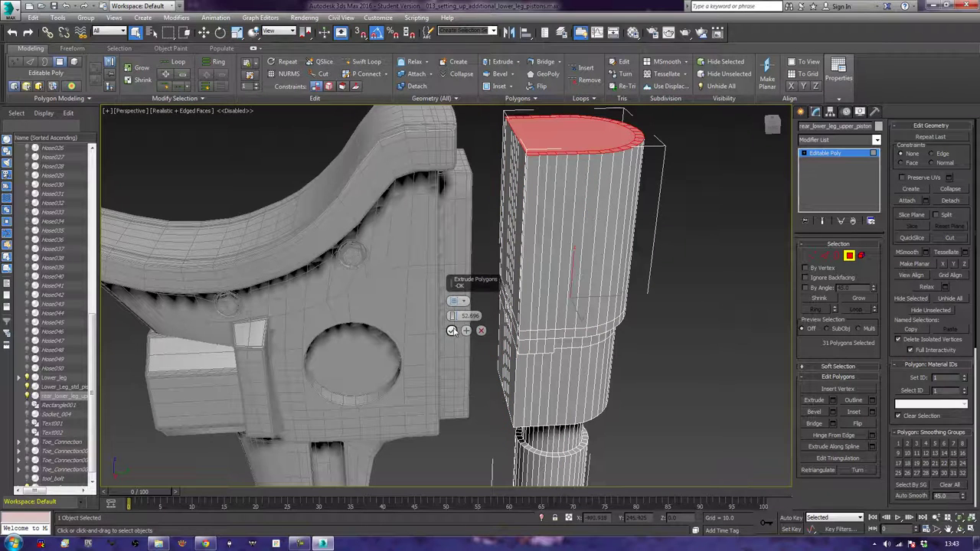
click(452, 330)
Select only the large central cap polygon on top of the raised head and inset it slightly
alt+middle_drag(459, 326, 586, 294)
scroll(585, 294, up, 3)
alt+middle_drag(541, 351, 544, 340)
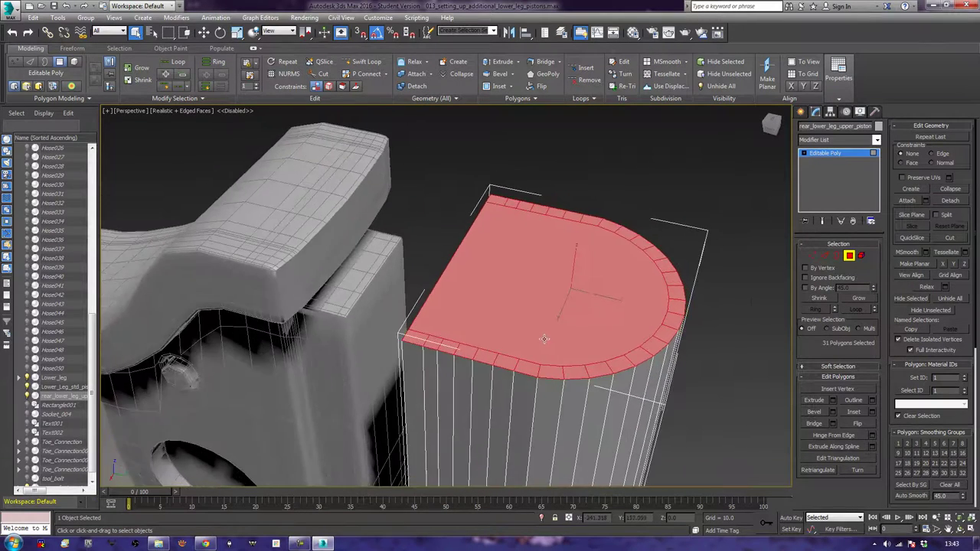
scroll(617, 329, down, 4)
middle_drag(613, 319, 588, 288)
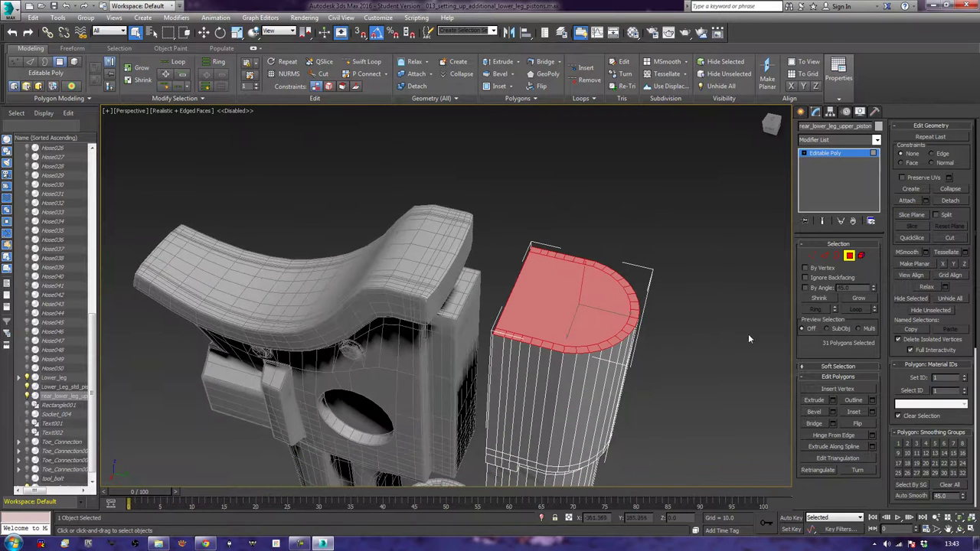
click(849, 412)
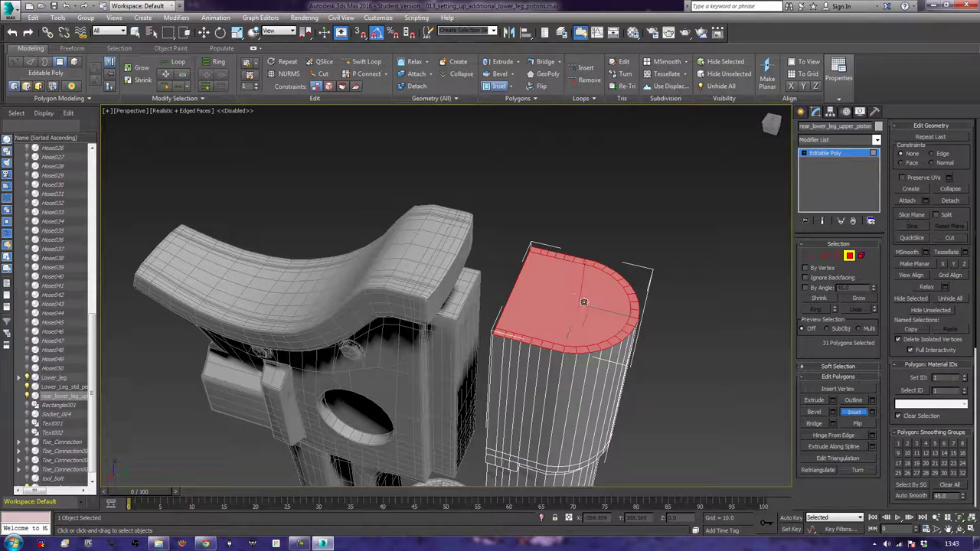
click(584, 303)
mouse_move(584, 303)
mouse_down()
mouse_move(603, 328)
mouse_move(575, 341)
mouse_up()
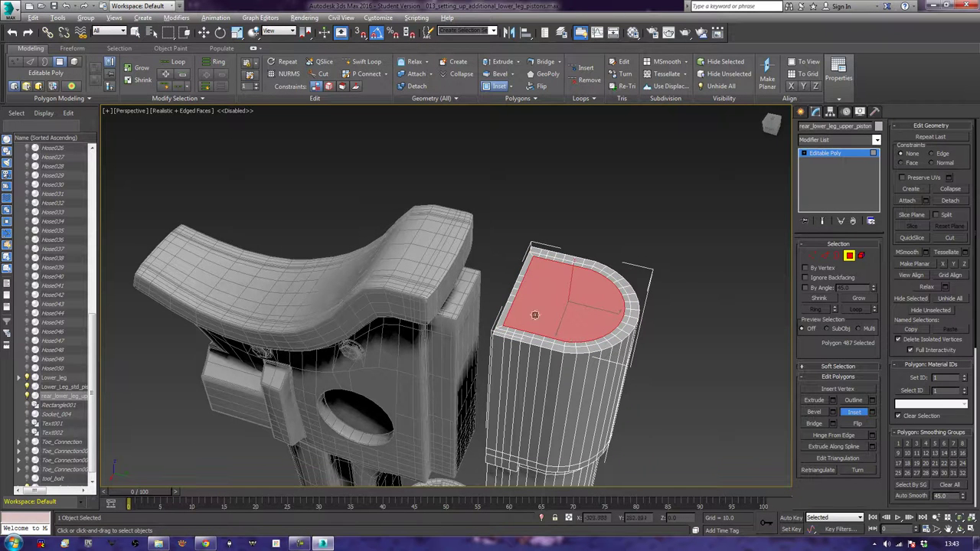
Cut the large top cap polygon straight across between the two points where its rounded end begins, and clear the selection
scroll(536, 315, up, 5)
mouse_move(558, 324)
alt+middle_down()
mouse_move(577, 302)
mouse_move(569, 312)
alt+middle_up()
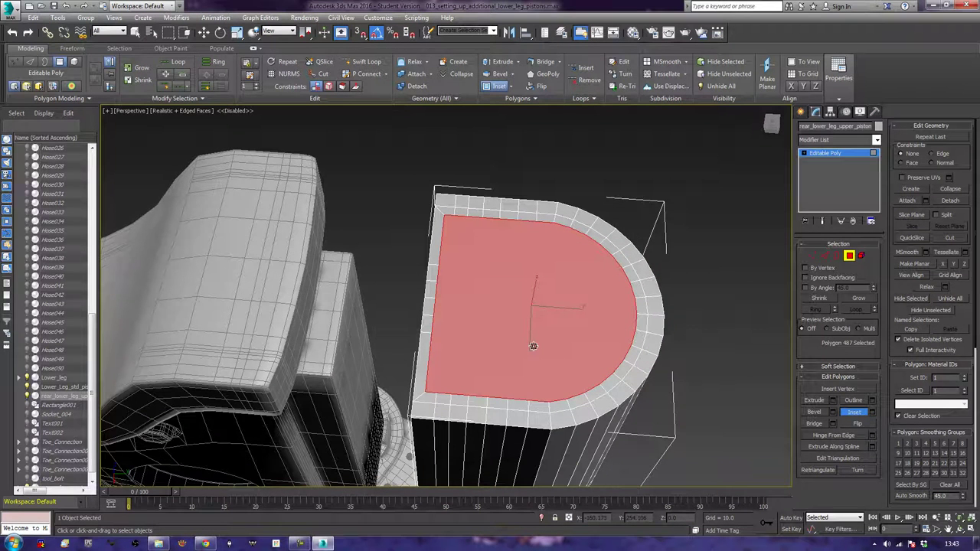
click(955, 240)
click(556, 222)
click(550, 400)
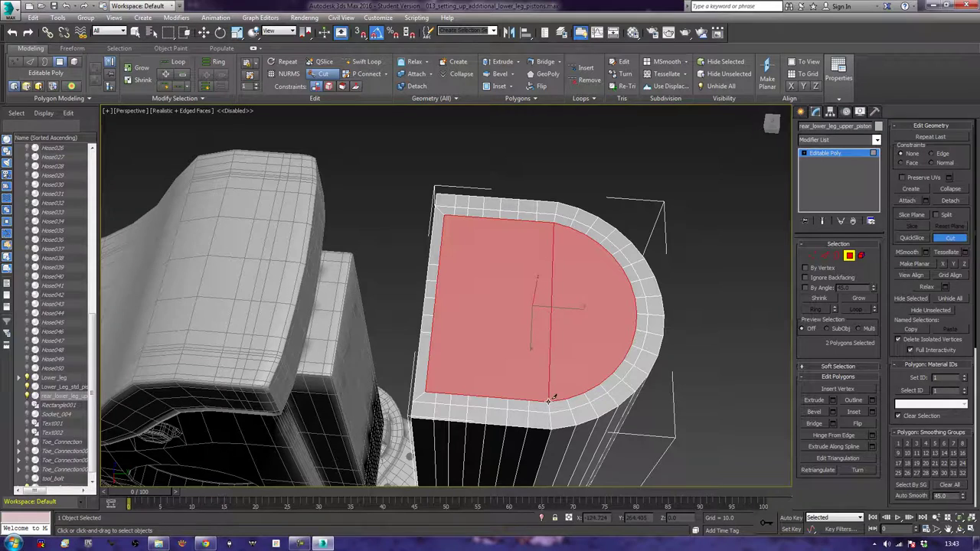
right_click(720, 327)
click(703, 273)
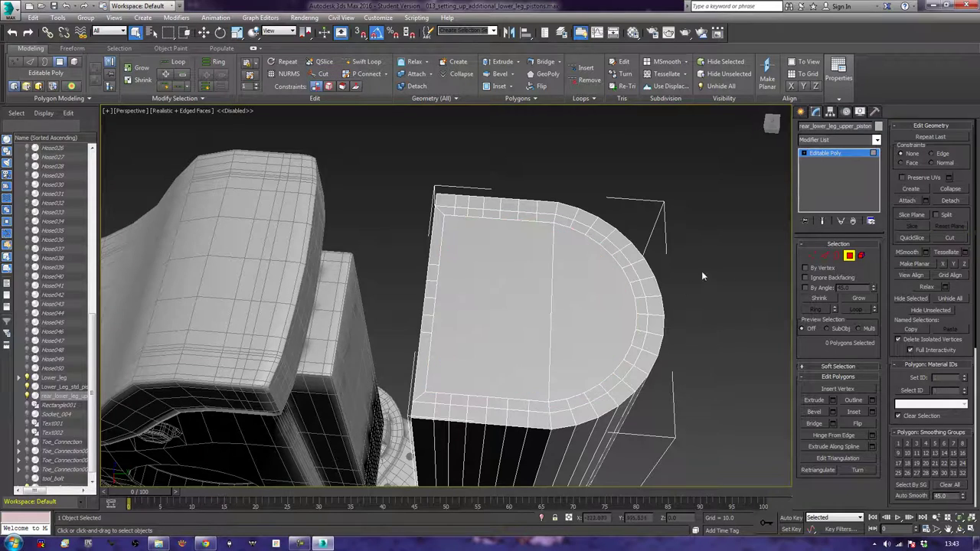
Delete the rectangular part of the top cap on the leg-facing flat side
alt+middle_drag(752, 292, 687, 266)
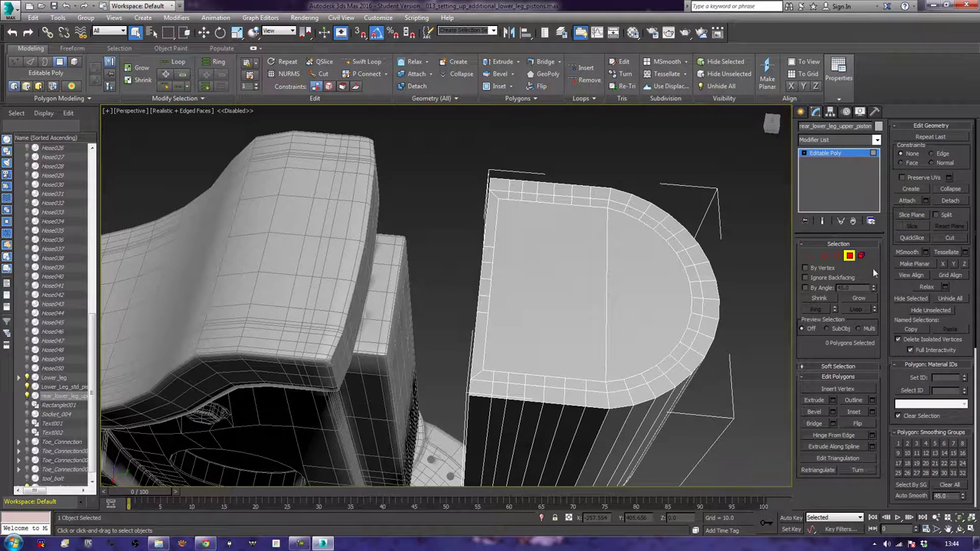
click(852, 257)
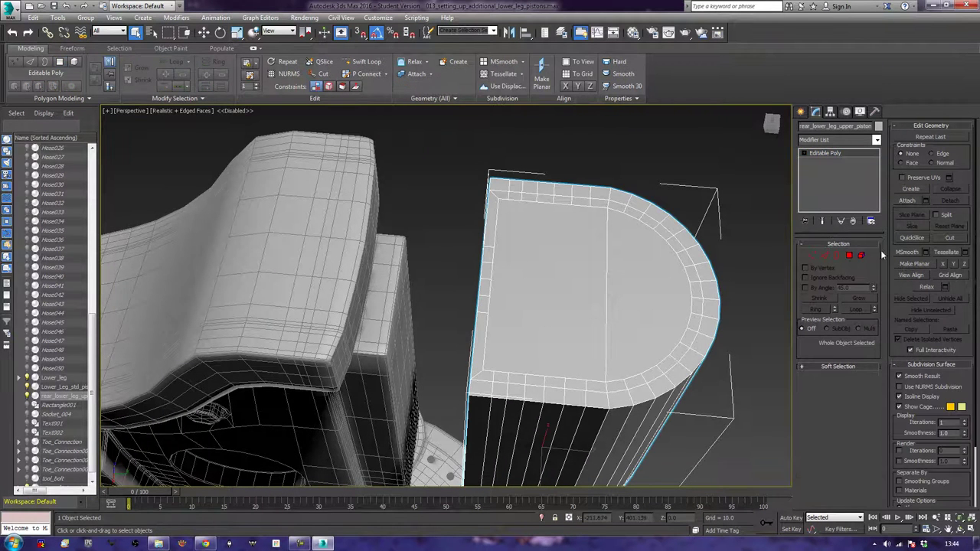
click(856, 263)
click(575, 288)
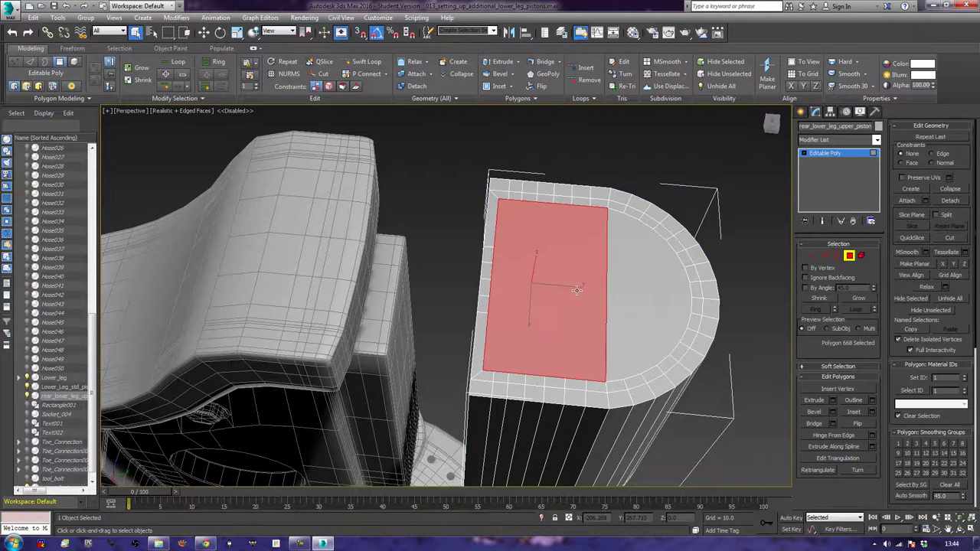
key(Delete)
Clone the half-round cap polygon as an element rotated half a turn, and move it along Y to the flat side in Top view
click(625, 292)
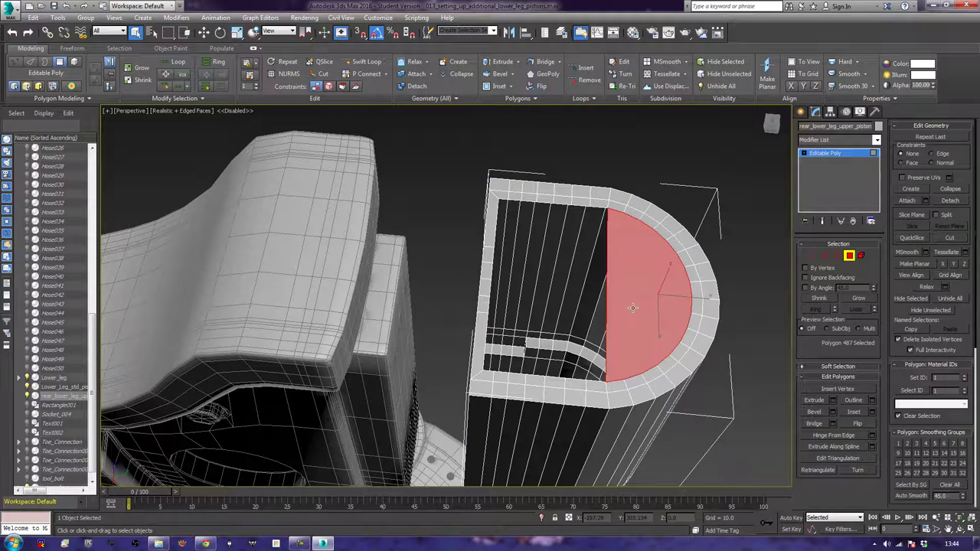
key(t)
key(z)
scroll(529, 346, down, 3)
middle_drag(529, 350, 543, 289)
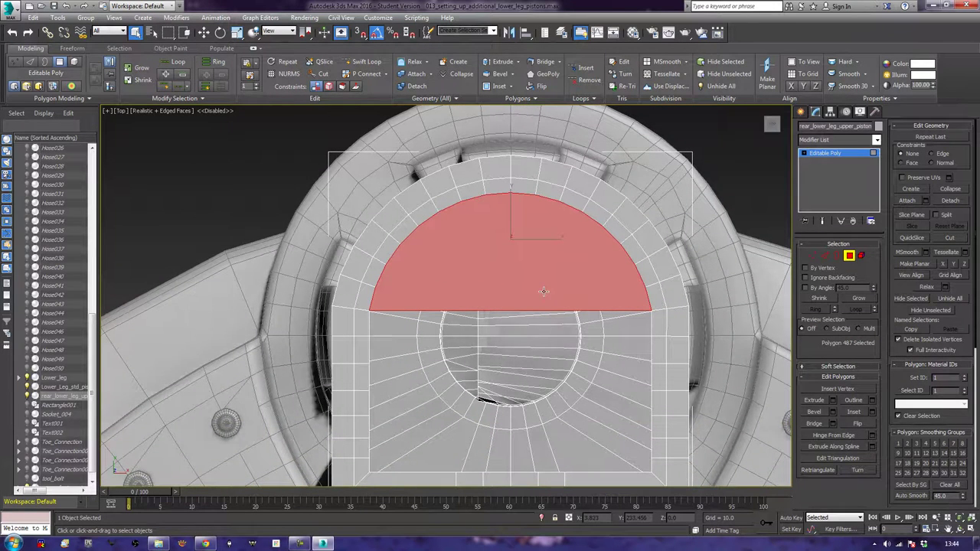
key(e)
drag(543, 223, 646, 269)
click(459, 283)
click(534, 282)
middle_drag(532, 282, 517, 285)
key(w)
drag(498, 217, 489, 405)
middle_drag(493, 406, 507, 239)
scroll(505, 301, up, 2)
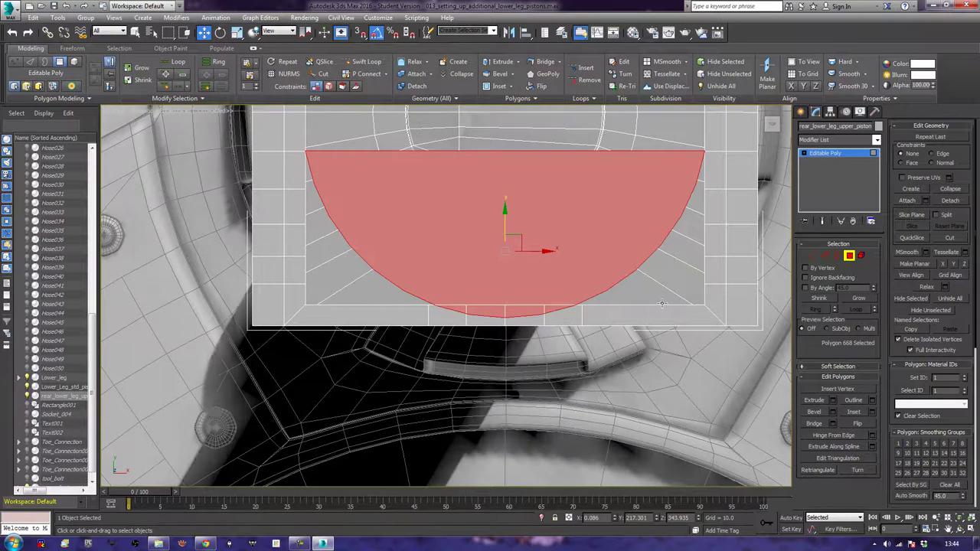
Select the copied half-round element and nudge it slightly along Y toward the flat side
click(640, 282)
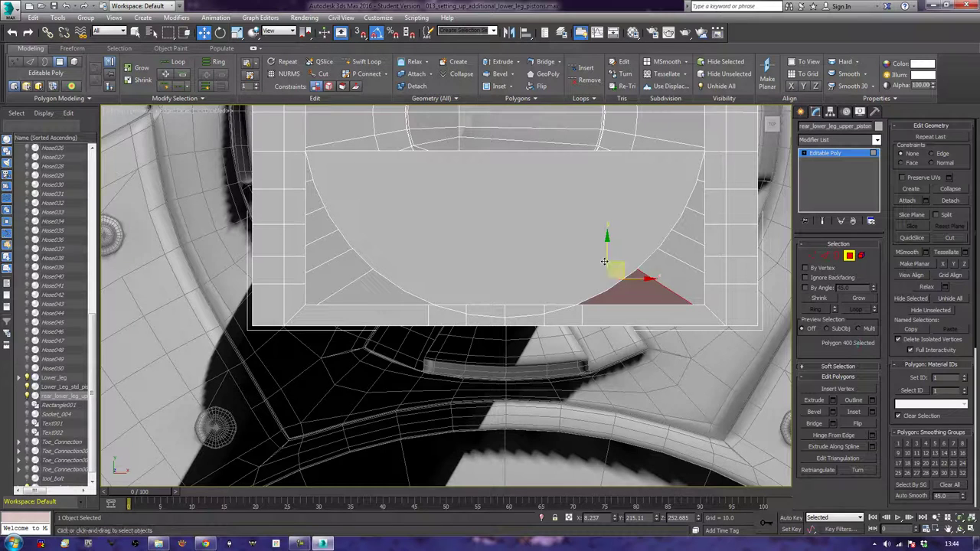
click(861, 255)
click(573, 207)
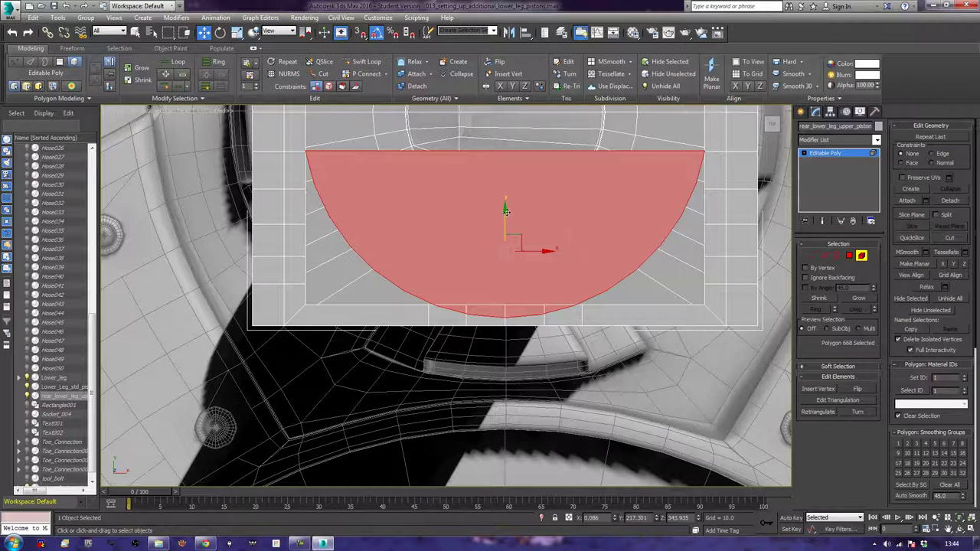
drag(506, 212, 507, 212)
Target-weld the inner rim vertices along the middle of the flat side onto the matching arc vertices of the copied half-round cap
scroll(604, 334, up, 4)
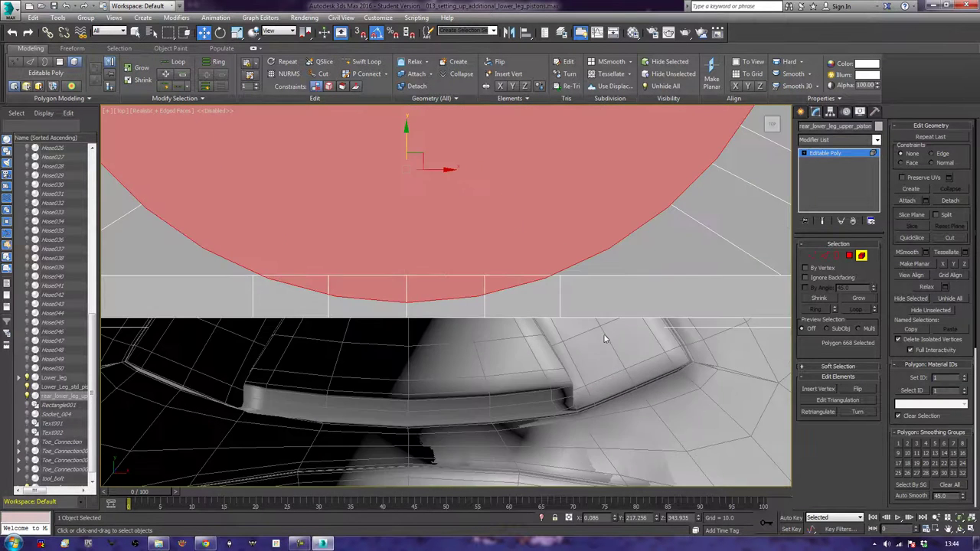
middle_drag(572, 264, 623, 278)
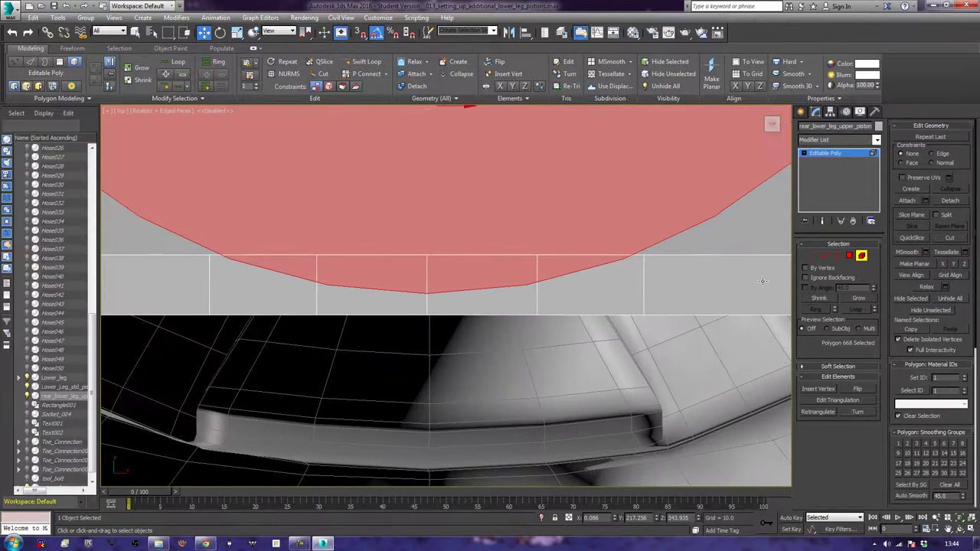
click(813, 255)
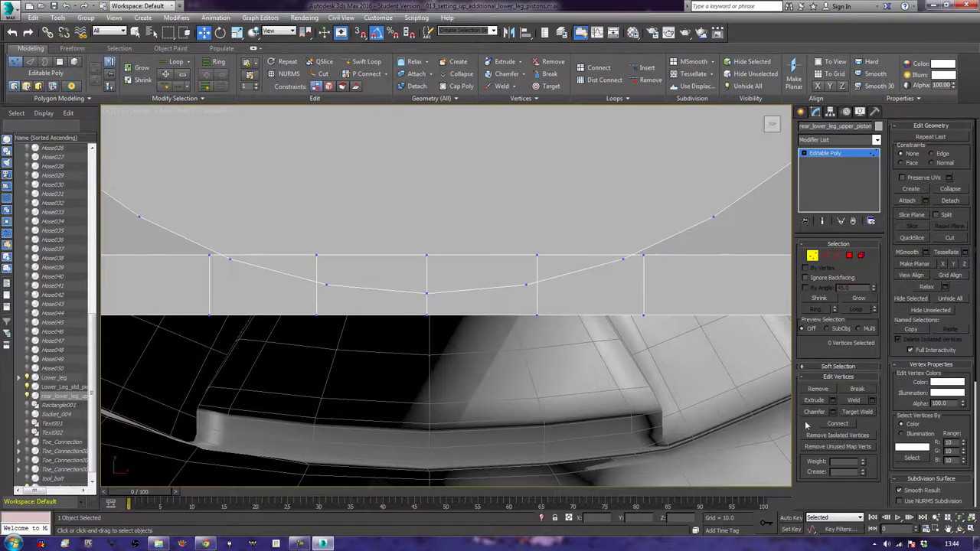
click(857, 412)
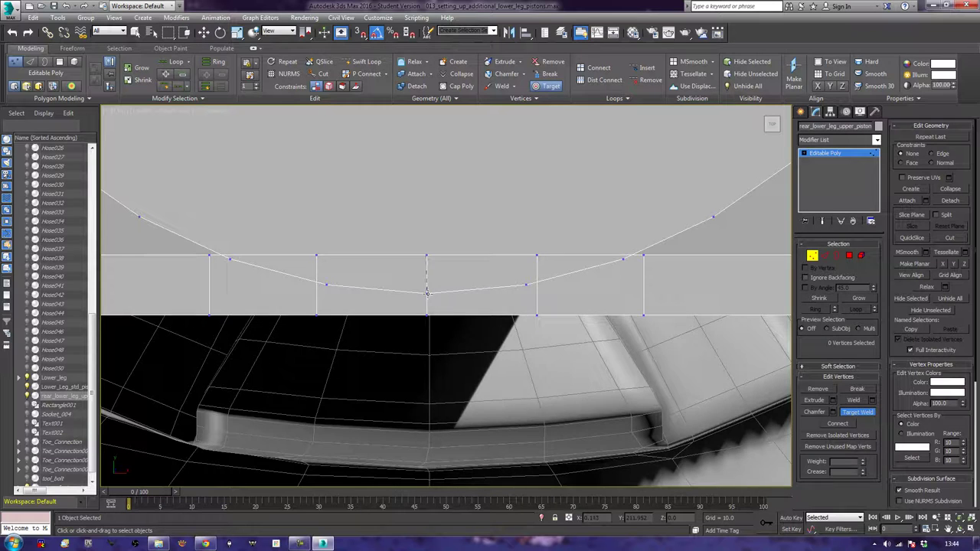
click(427, 294)
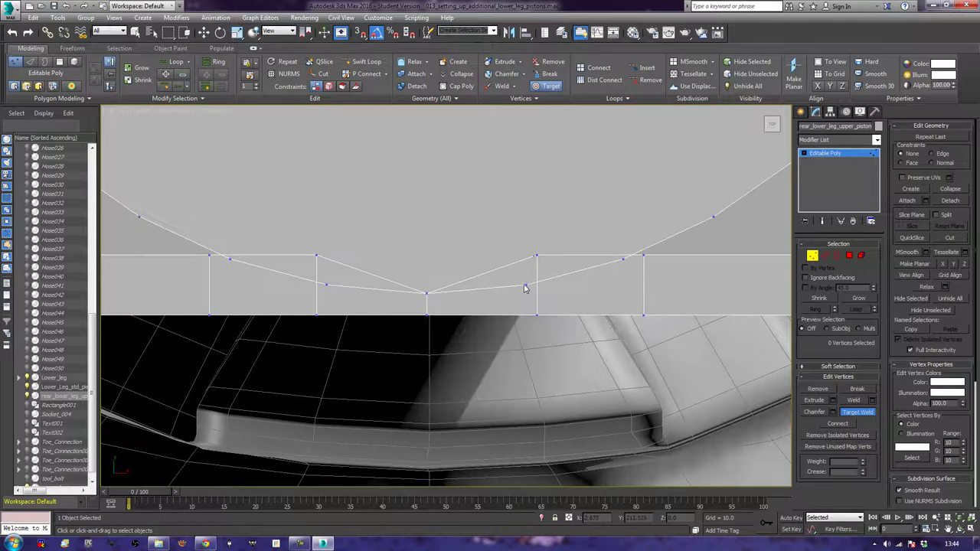
click(526, 287)
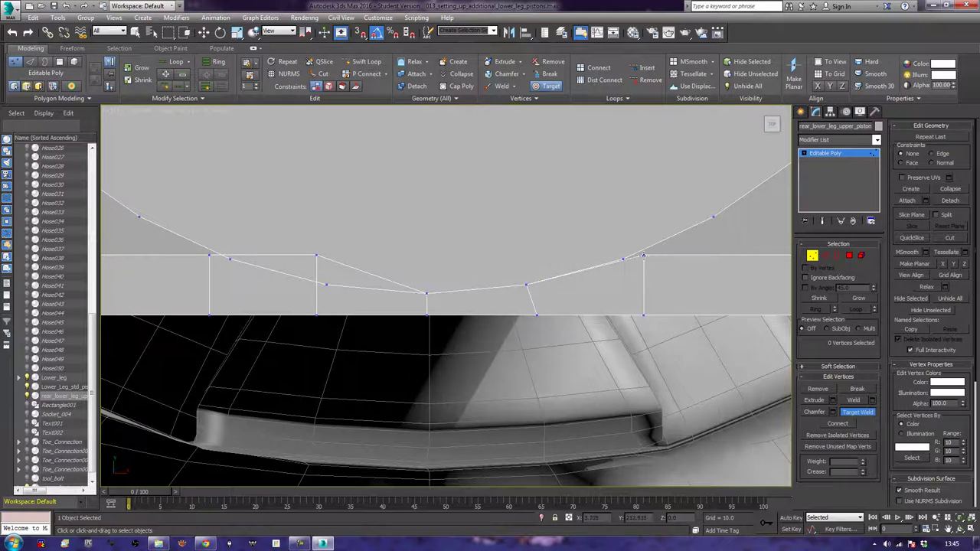
middle_drag(462, 256, 628, 272)
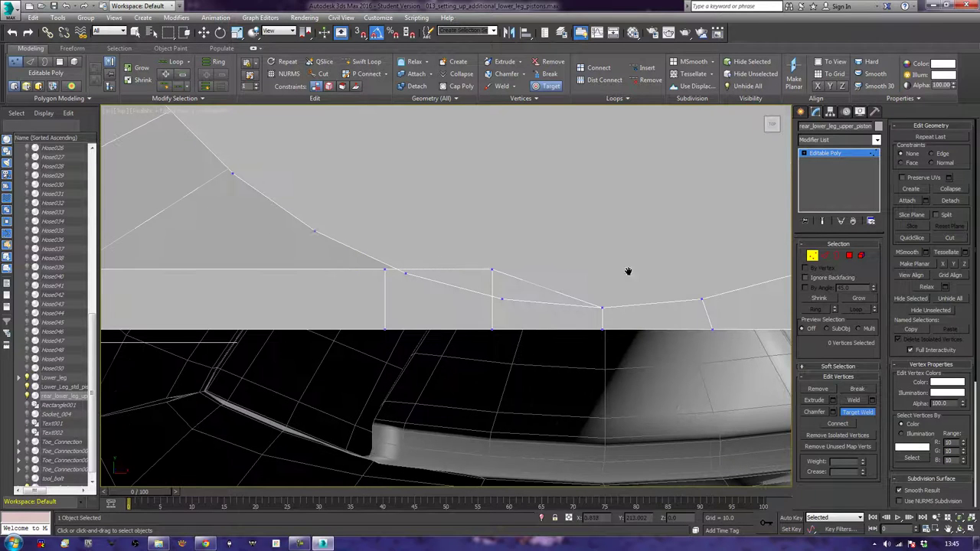
click(503, 299)
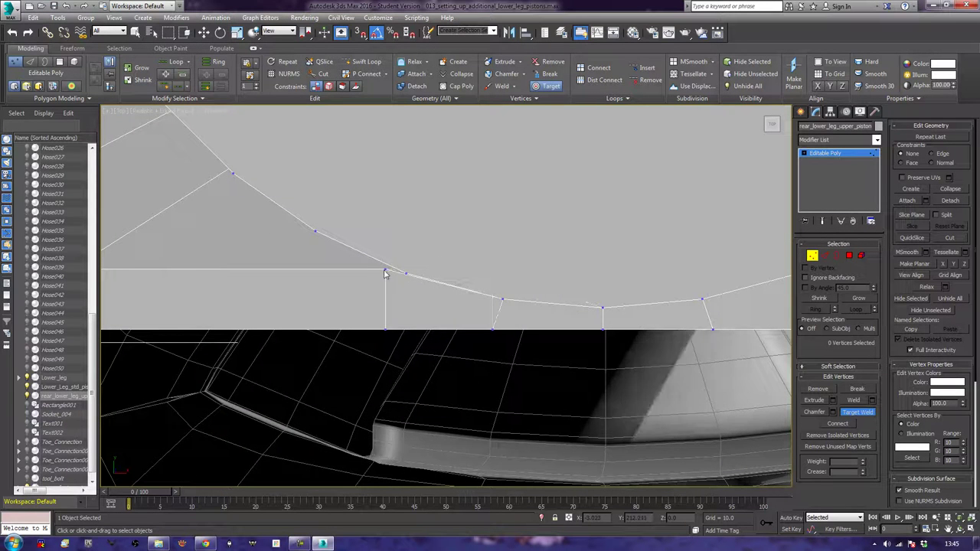
click(407, 274)
Target-weld the inner rim vertex to the copied half-round cap's corner vertex at the negative-X end of its straight edge
middle_drag(362, 184, 672, 411)
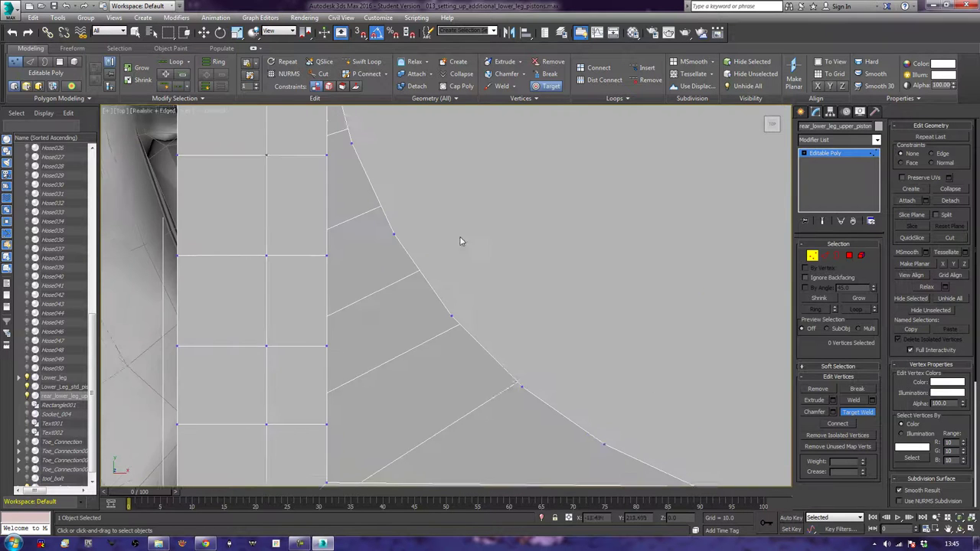
scroll(446, 227, down, 2)
middle_drag(437, 162, 529, 379)
scroll(477, 349, up, 5)
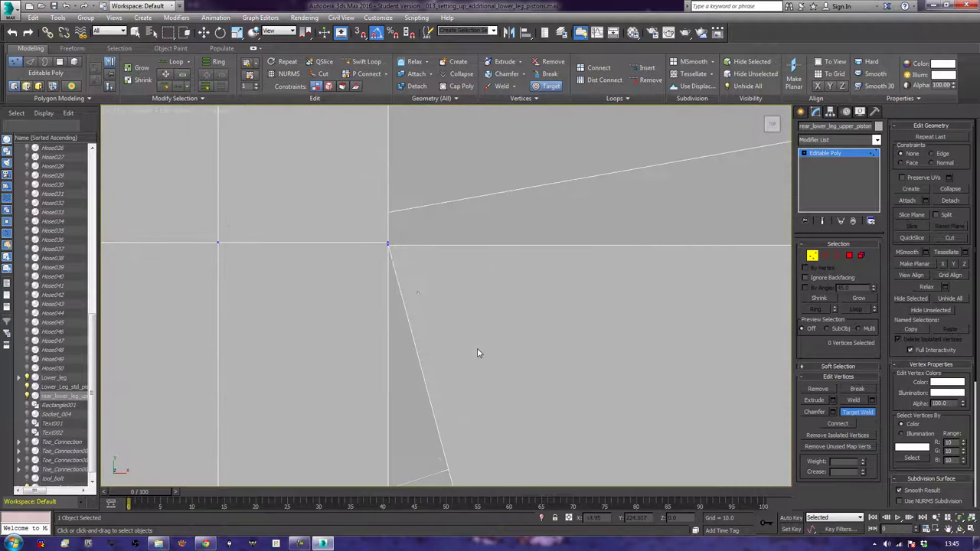
scroll(399, 274, up, 3)
scroll(384, 227, up, 3)
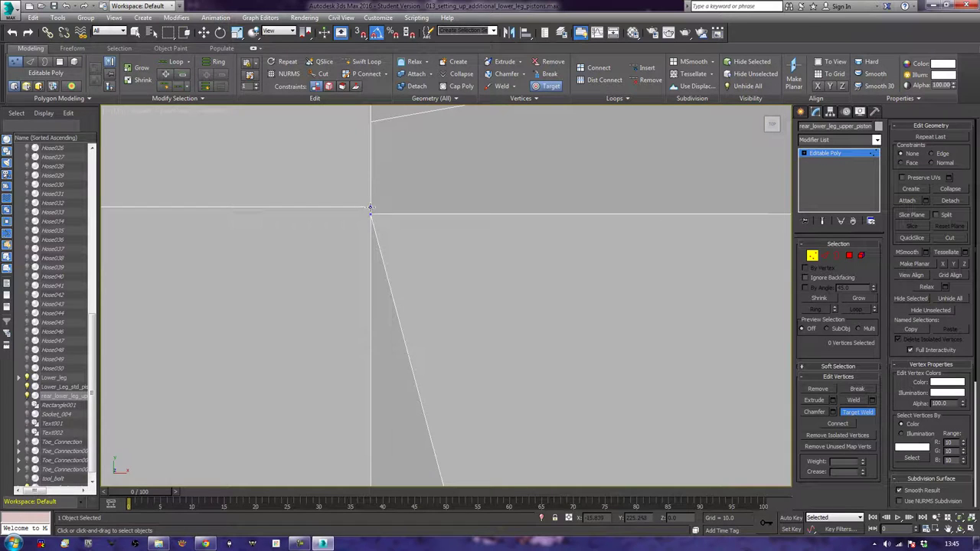
click(371, 215)
scroll(503, 260, down, 6)
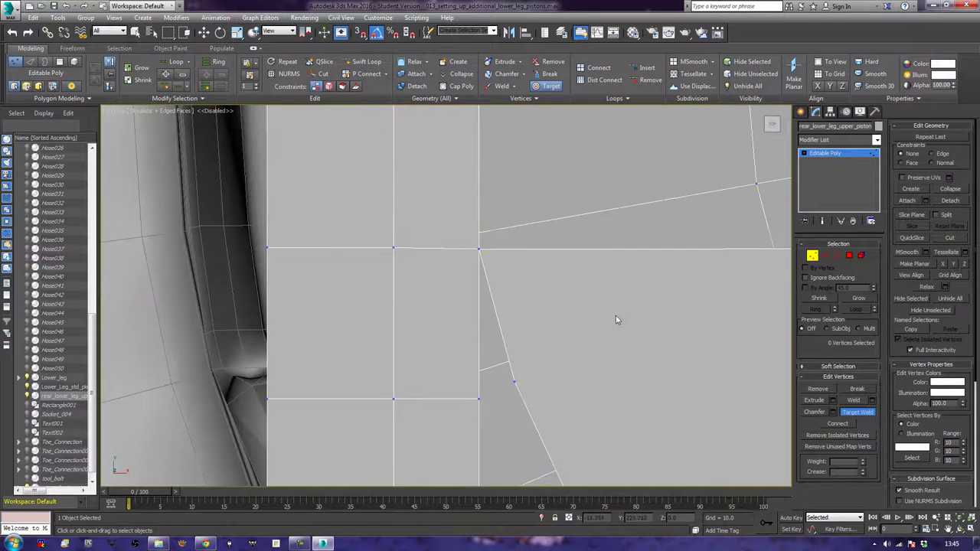
Target-weld the inner rim vertex to the copied half-round cap's corner vertex at the positive-X end of its straight edge
middle_drag(617, 322, 228, 274)
middle_drag(605, 271, 196, 294)
mouse_move(636, 268)
middle_down()
mouse_move(409, 285)
mouse_move(291, 305)
middle_up()
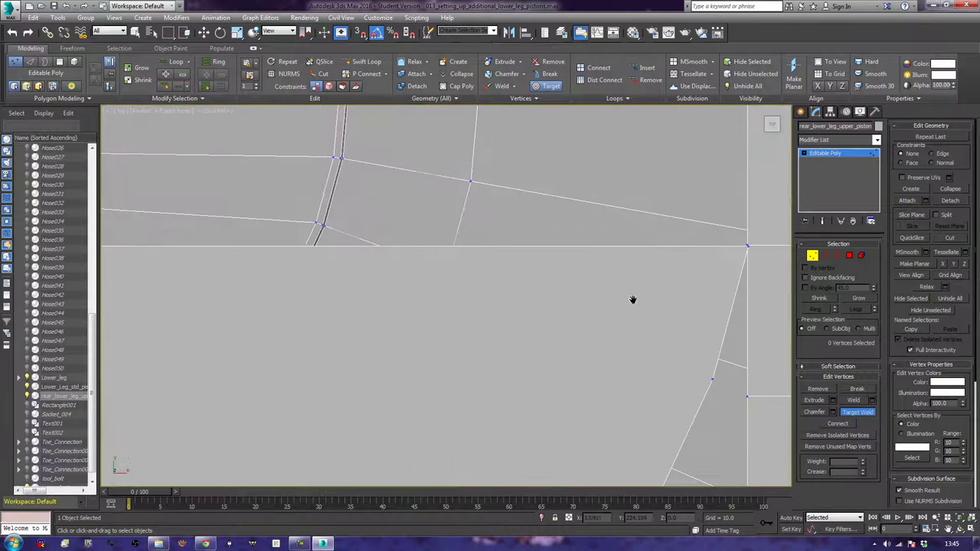
middle_drag(634, 301, 407, 327)
scroll(587, 307, up, 5)
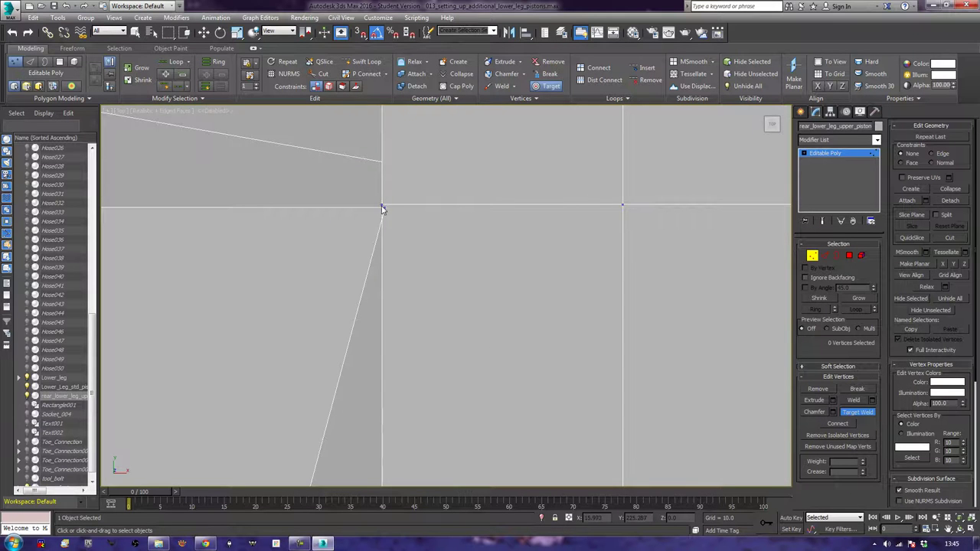
scroll(285, 232, down, 2)
key(z)
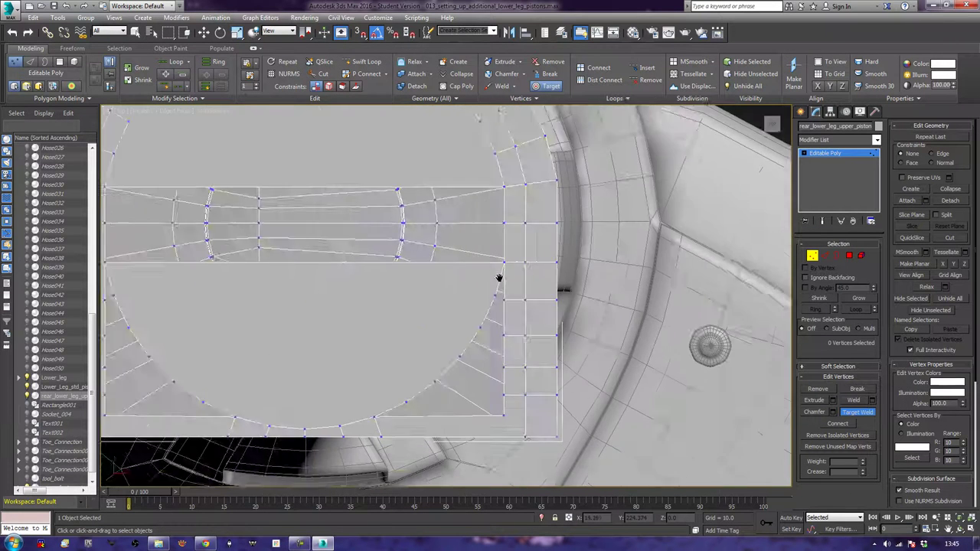
middle_drag(404, 288, 584, 249)
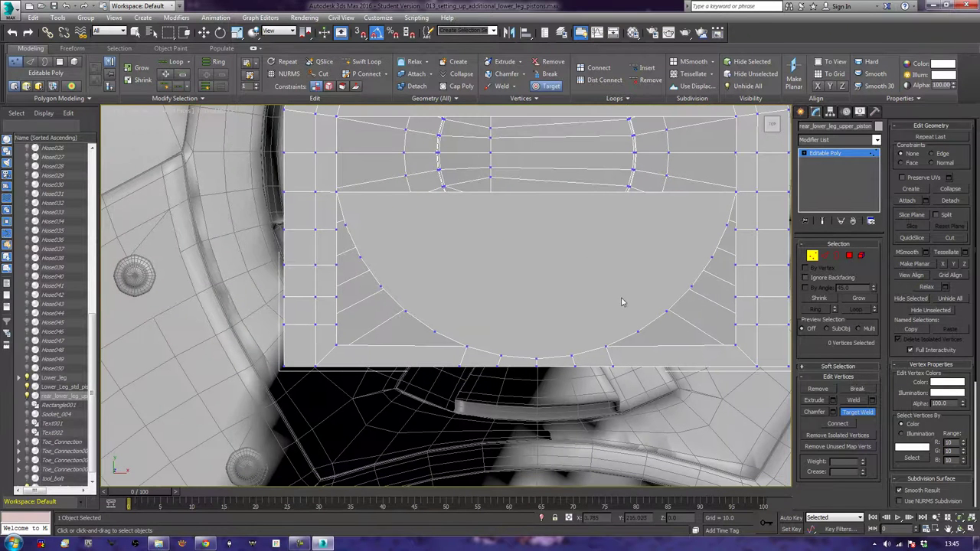
middle_drag(501, 286, 513, 360)
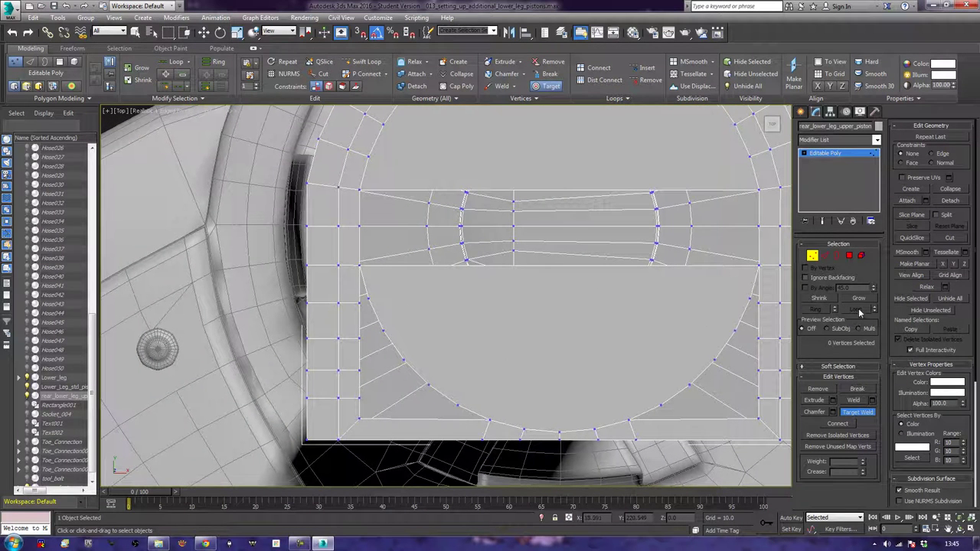
click(825, 255)
click(607, 347)
Target-weld the inner rim's corner vertex at the negative-X end of the flat side to the nearest free arc vertex of the half-round cap
middle_drag(651, 337, 673, 307)
scroll(511, 328, up, 2)
middle_drag(375, 302, 439, 286)
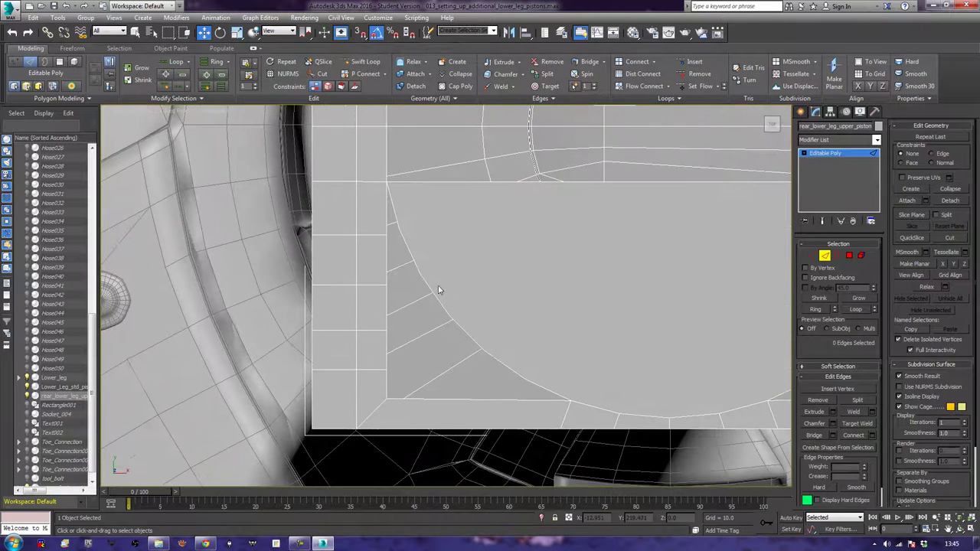
click(814, 257)
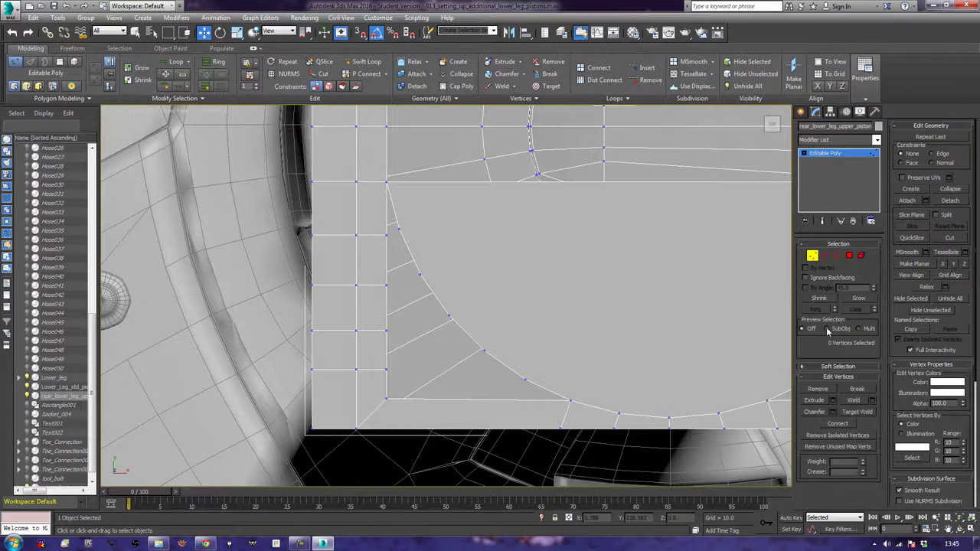
click(857, 412)
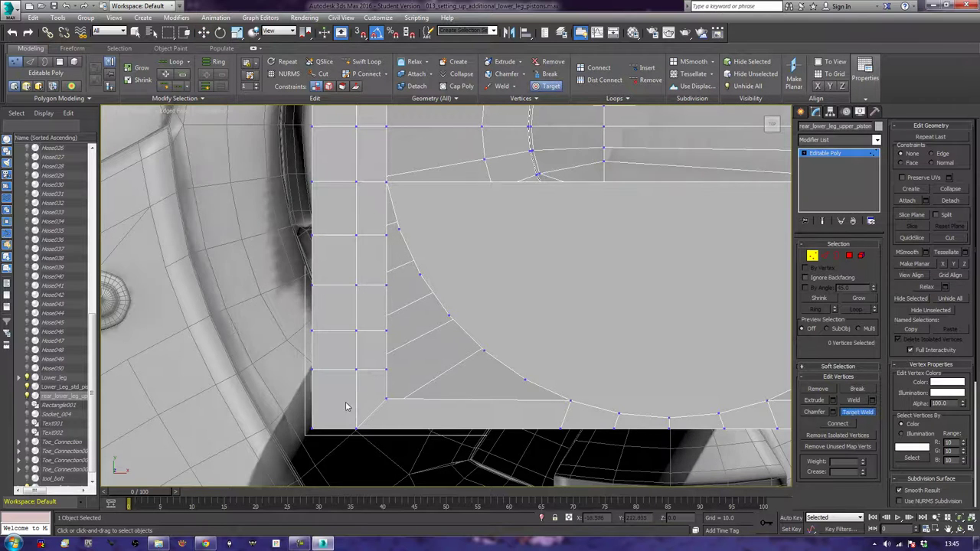
click(386, 399)
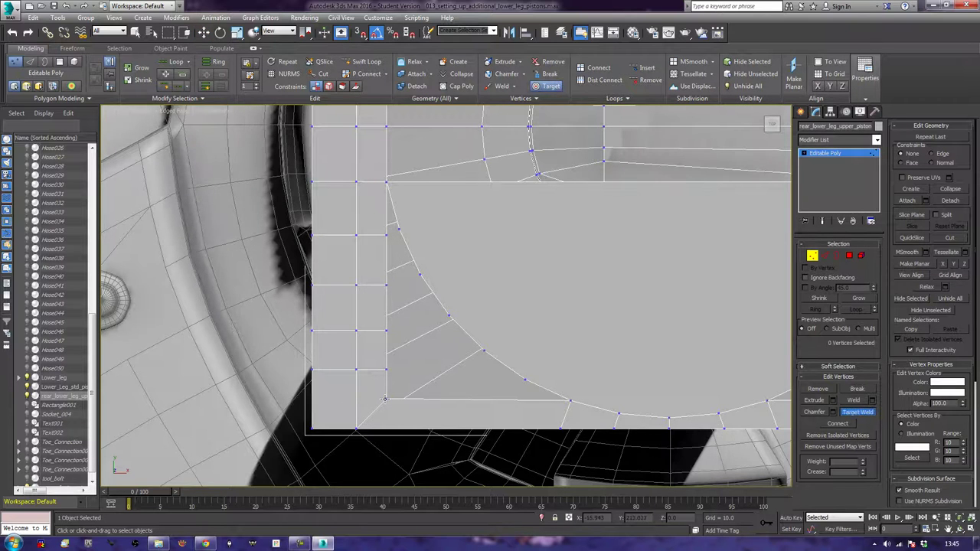
click(525, 381)
Target-weld the four remaining inner rim vertices along the negative-X side onto the matching arc vertices of the half-round cap
click(387, 370)
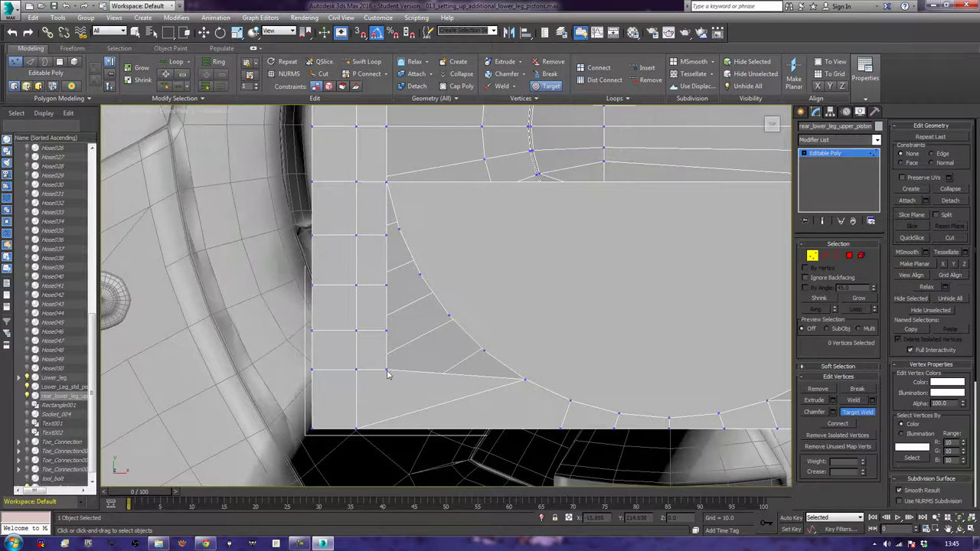
click(482, 351)
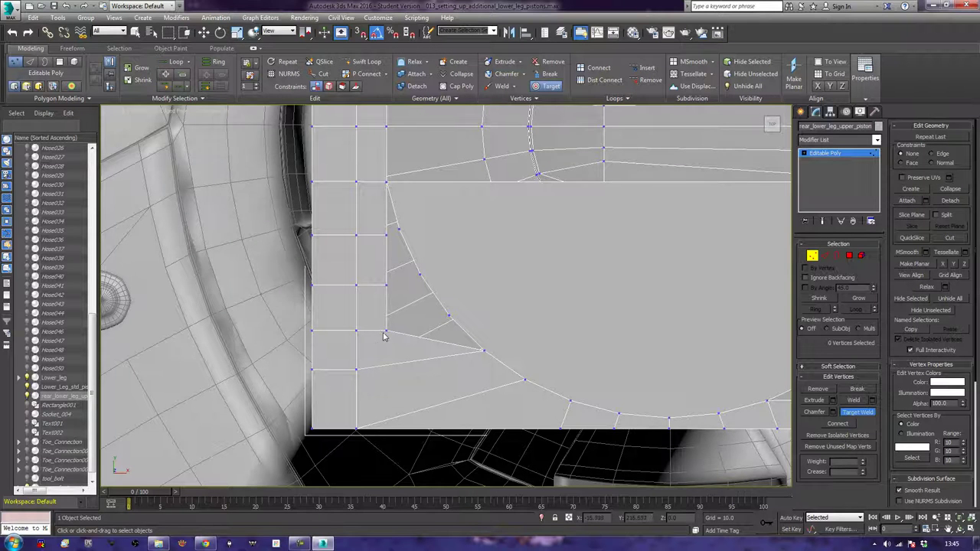
click(387, 331)
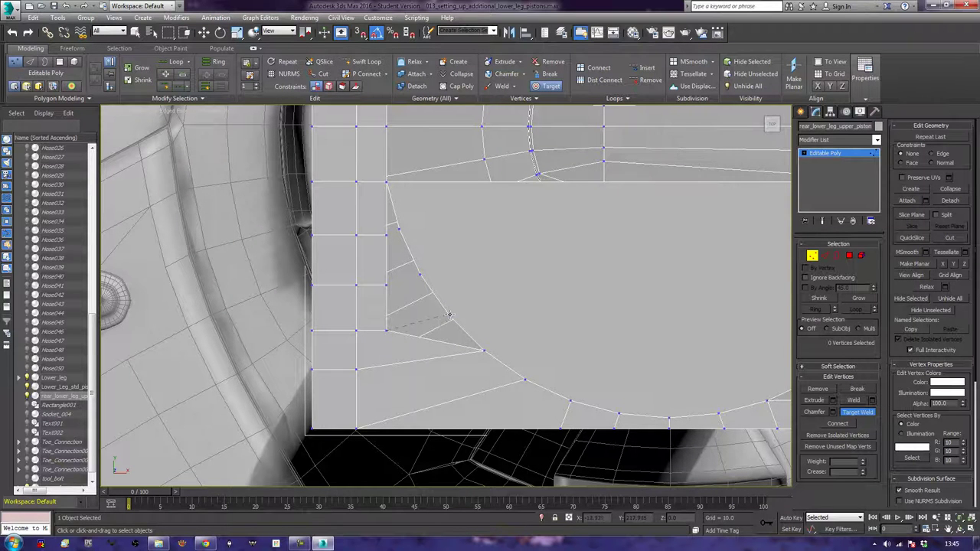
click(449, 315)
click(386, 287)
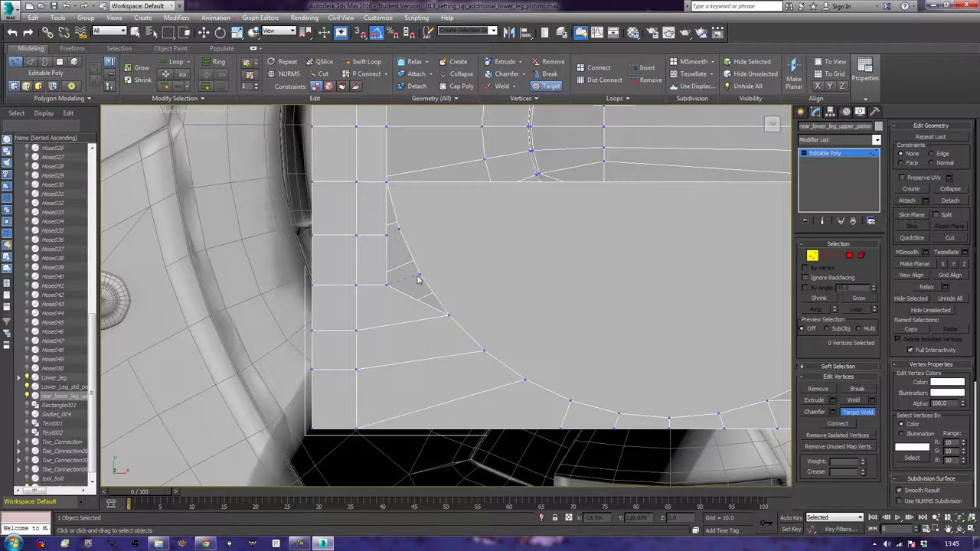
click(419, 274)
click(386, 236)
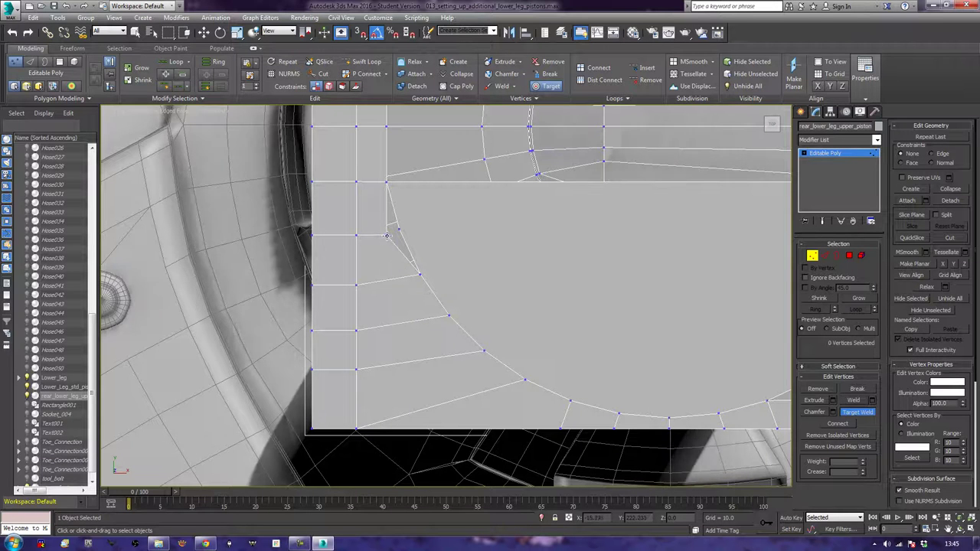
click(398, 228)
Target-weld the corner vertex and the four inner rim vertices along the positive-X side onto the matching arc vertices of the half-round cap
middle_drag(534, 246, 180, 210)
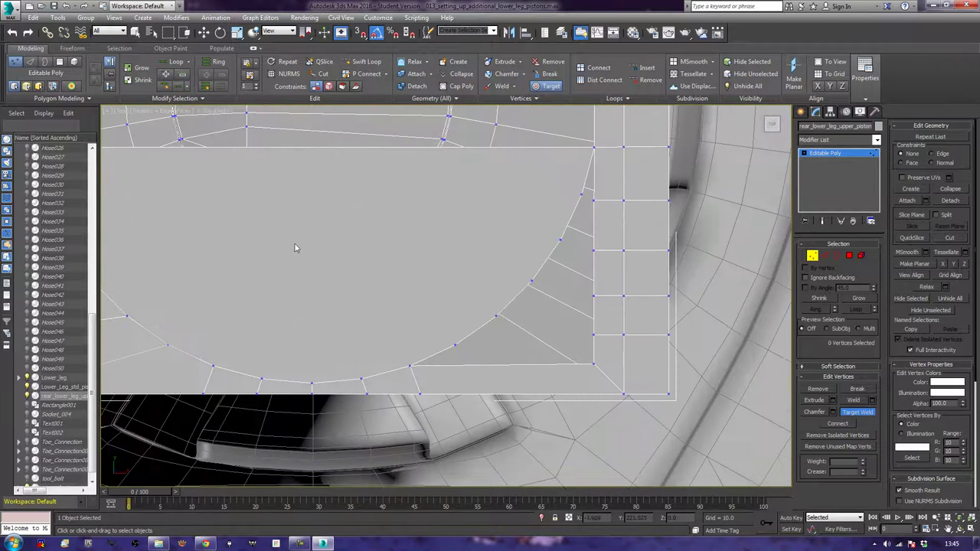
click(595, 362)
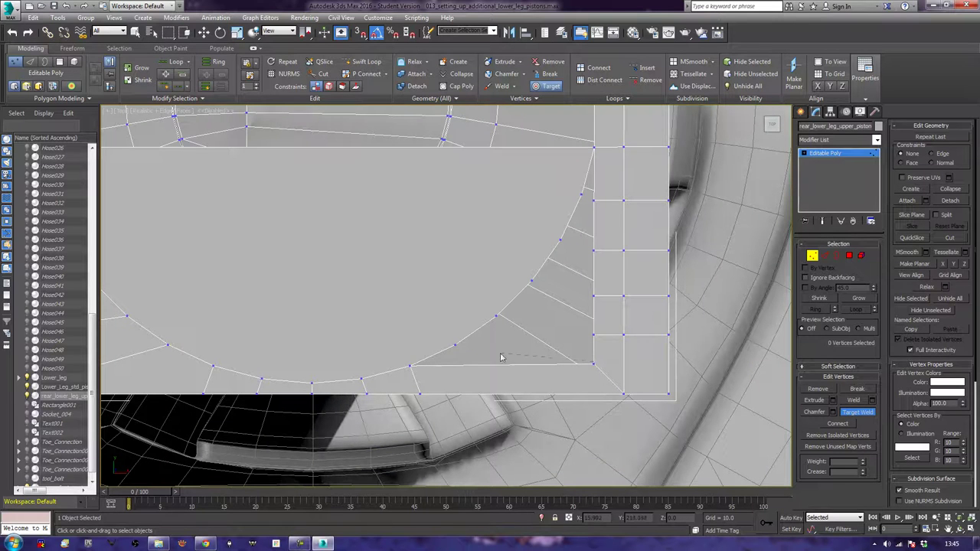
click(456, 345)
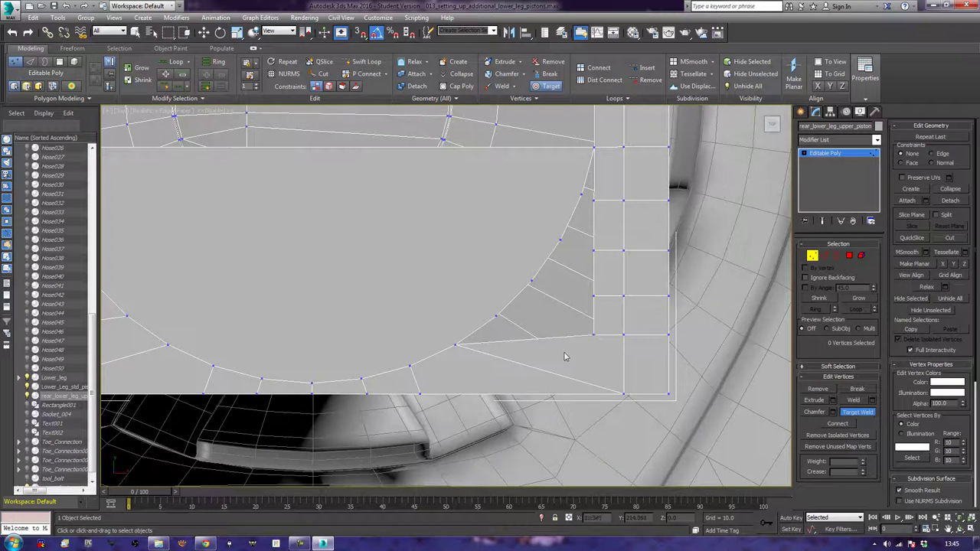
click(496, 316)
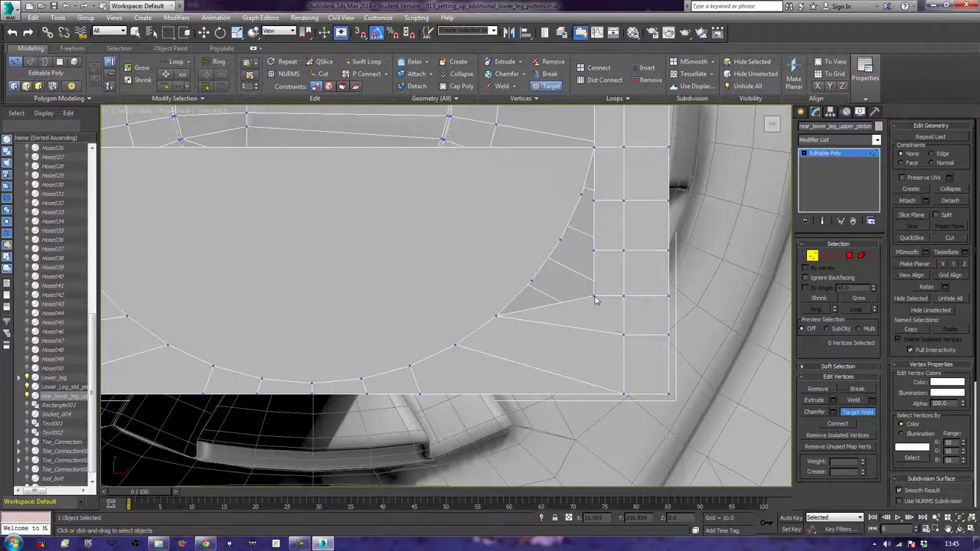
click(593, 297)
click(530, 283)
middle_drag(575, 265, 576, 320)
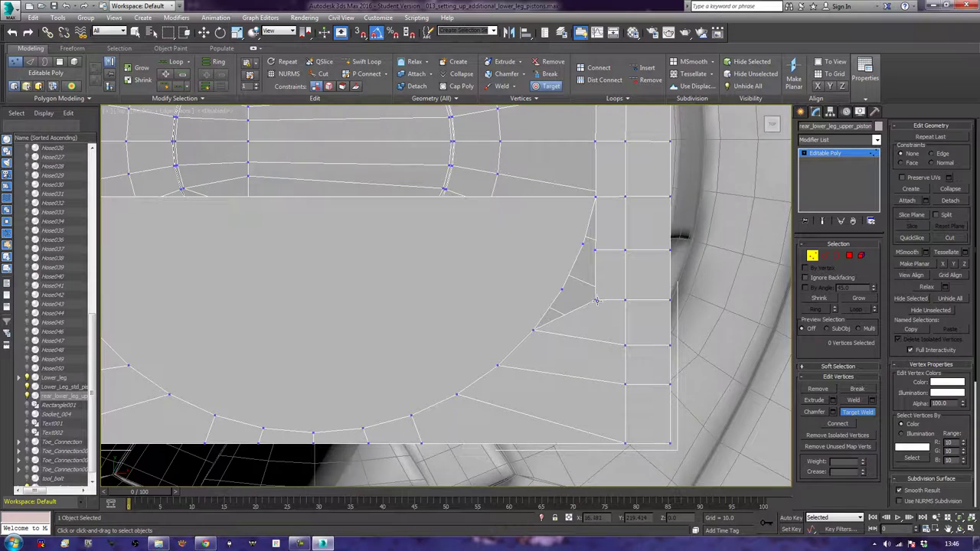
click(597, 300)
click(595, 249)
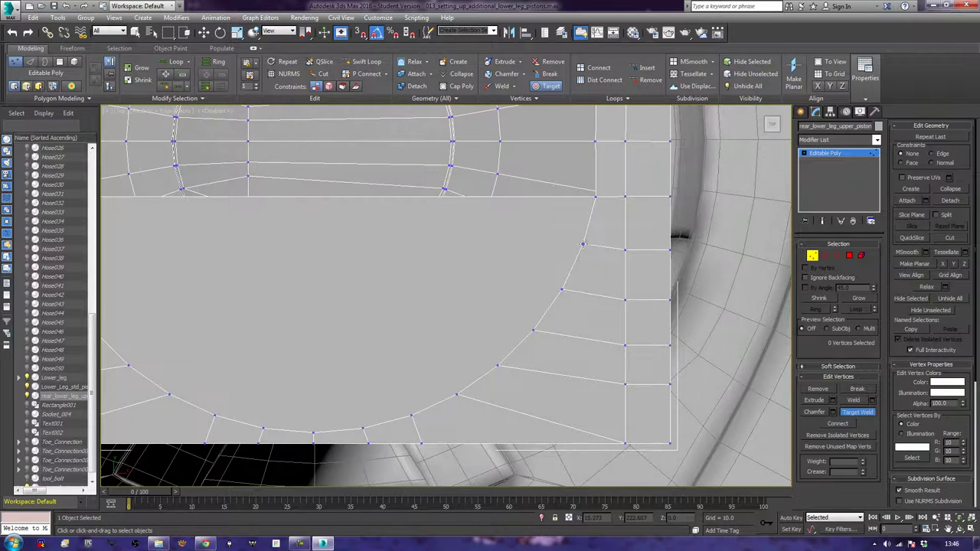
scroll(564, 287, down, 4)
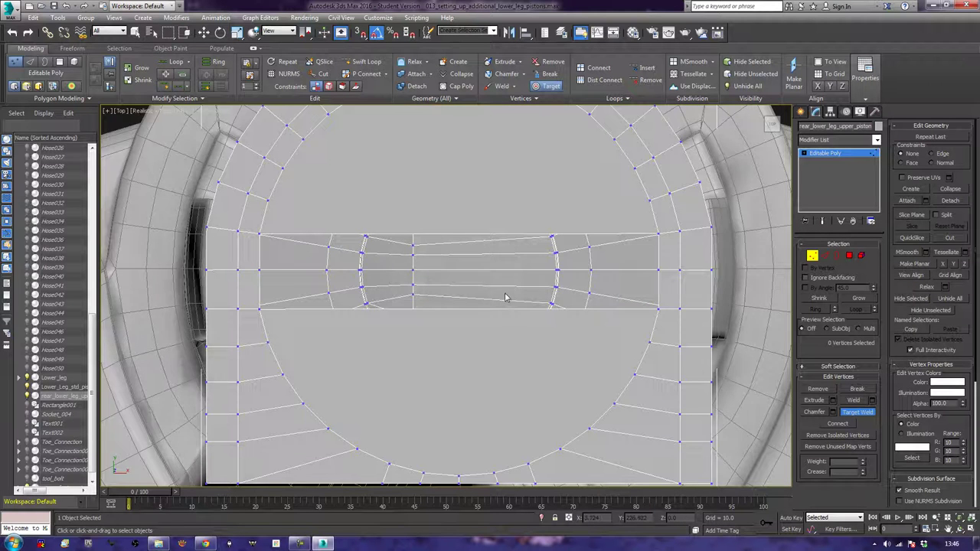
key(w)
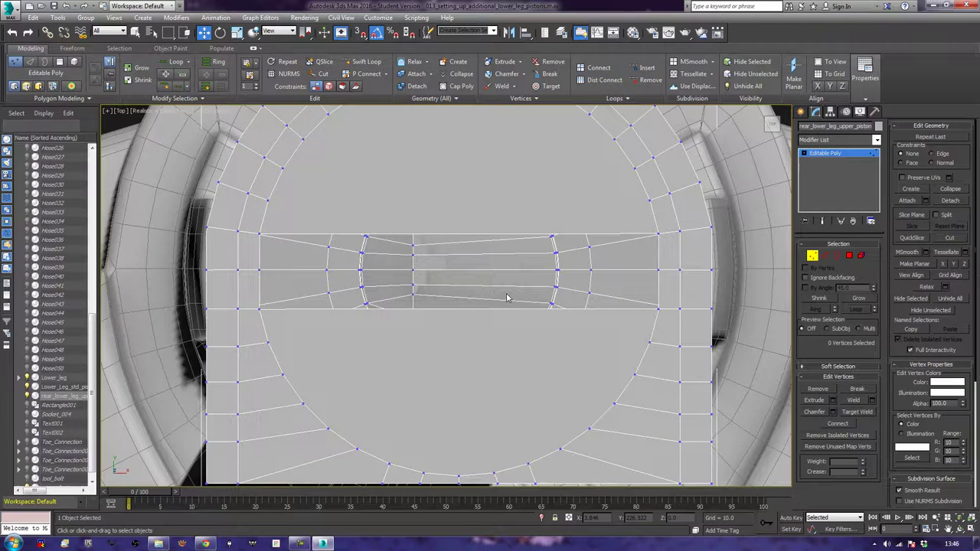
Bridge the two pairs of opposite inner rim edges across the gap between the half-round caps
middle_drag(505, 297, 556, 322)
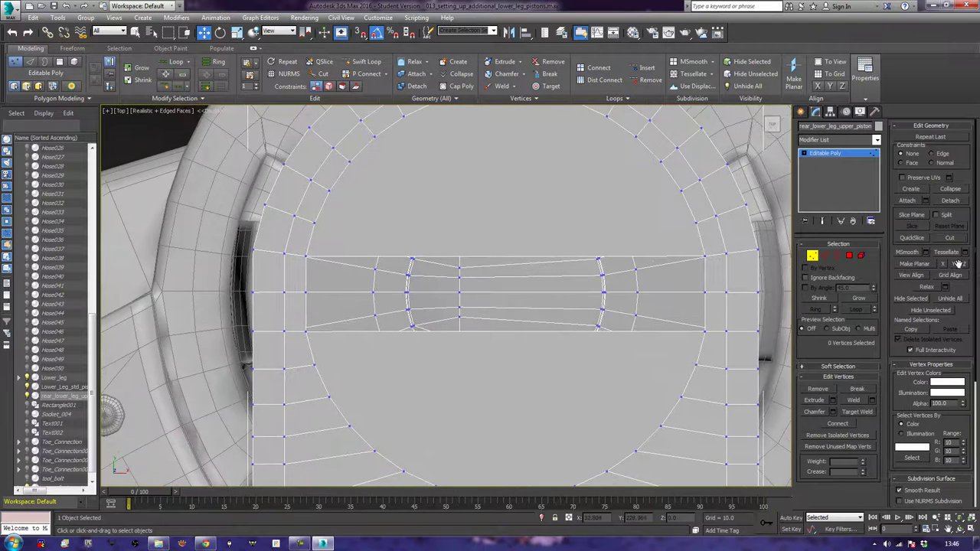
click(825, 256)
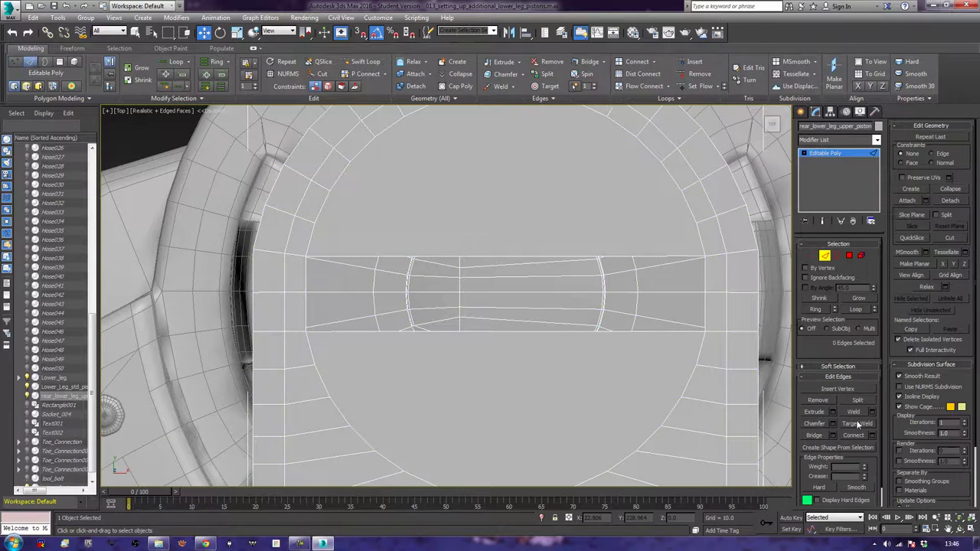
click(815, 435)
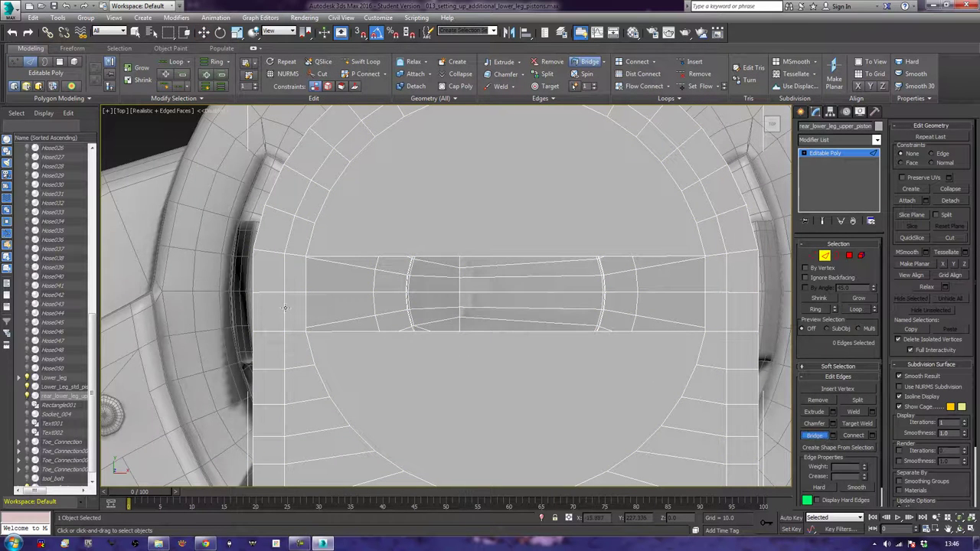
click(306, 306)
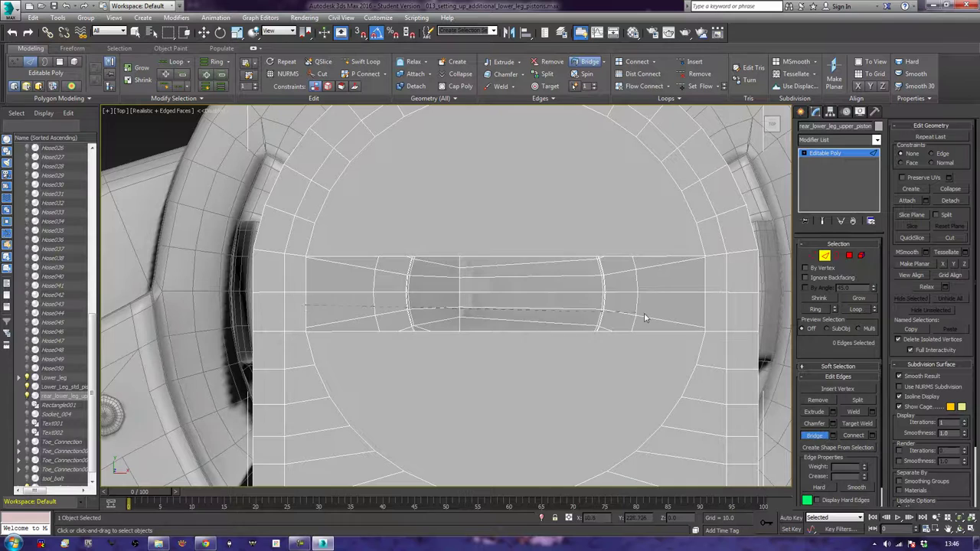
click(704, 312)
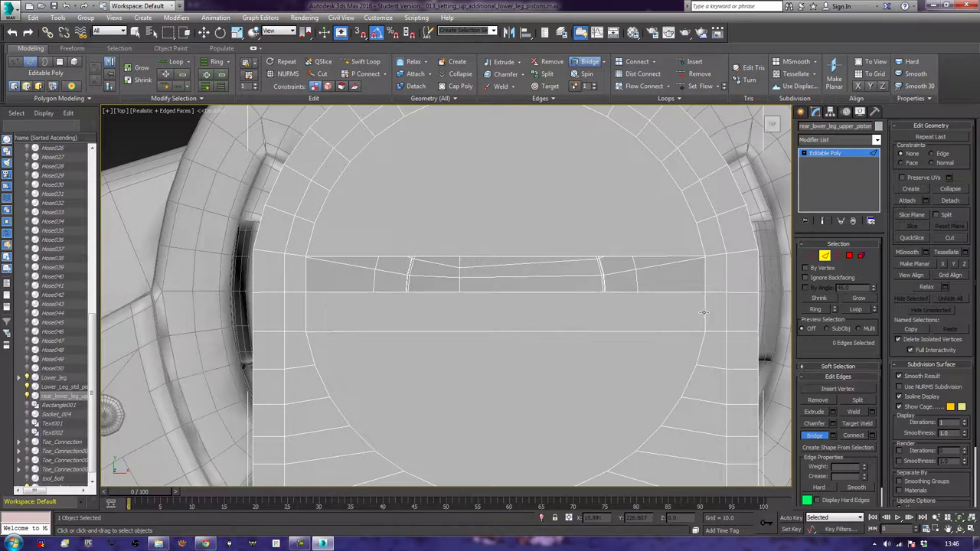
click(306, 276)
right_click(772, 302)
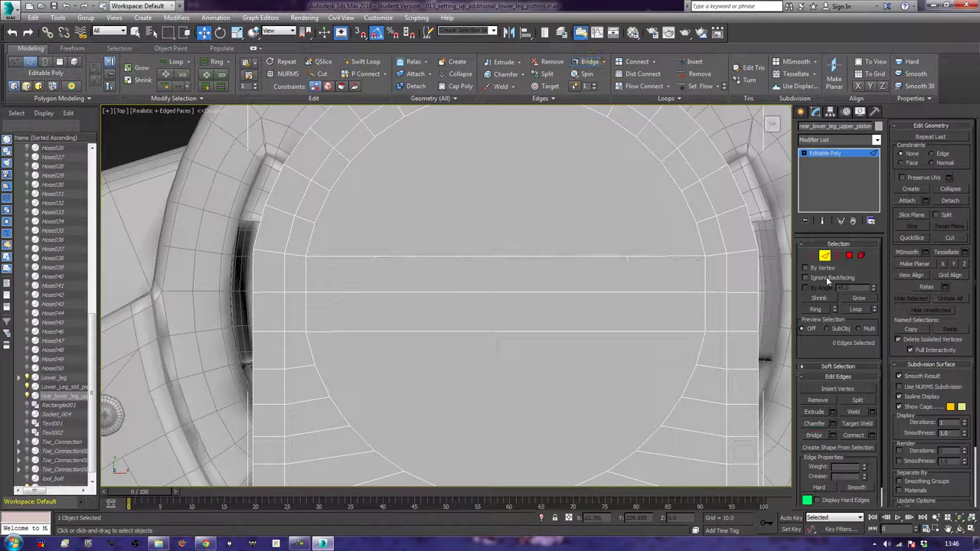
Scale the middle edge of the bridged strip to 101% along X to round out the cap's outline
click(596, 292)
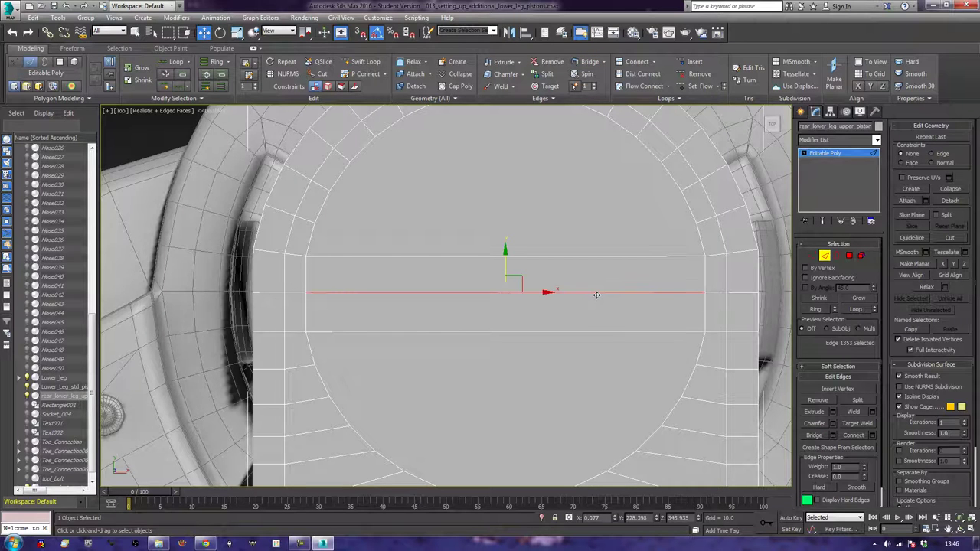
key(e)
key(w)
key(e)
key(r)
drag(547, 292, 547, 294)
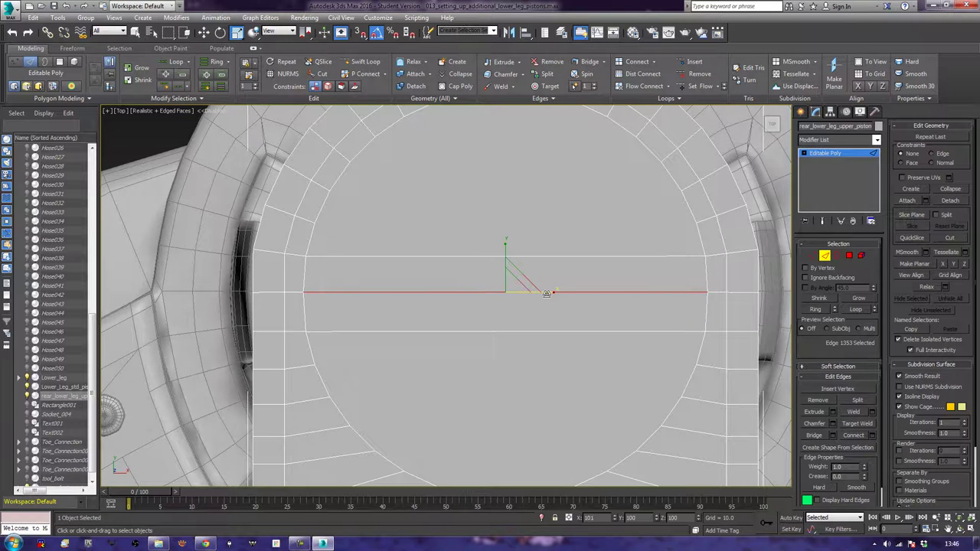
Add the two outer edges of the bridged strip to the selected middle edge and remove all three, merging the cap into one polygon
middle_drag(617, 256, 608, 310)
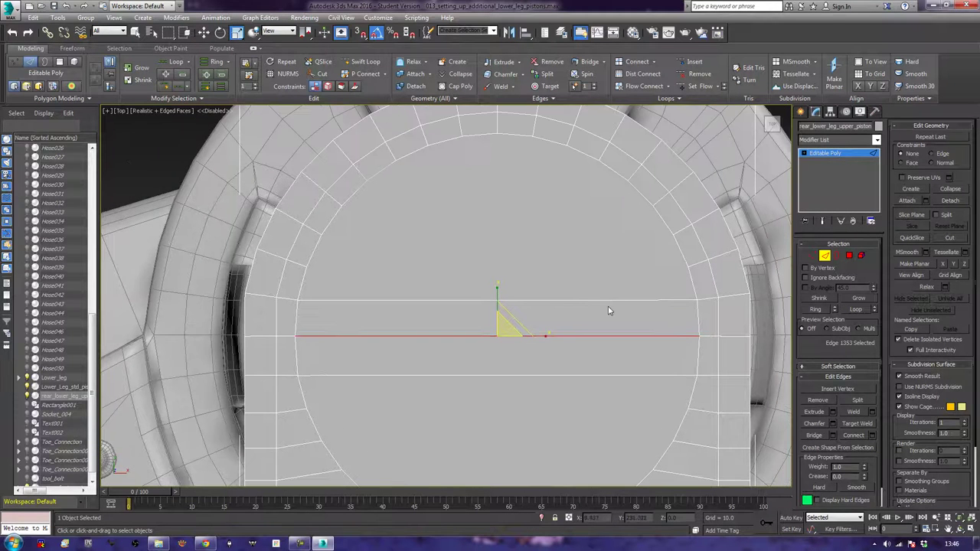
ctrl+click(609, 301)
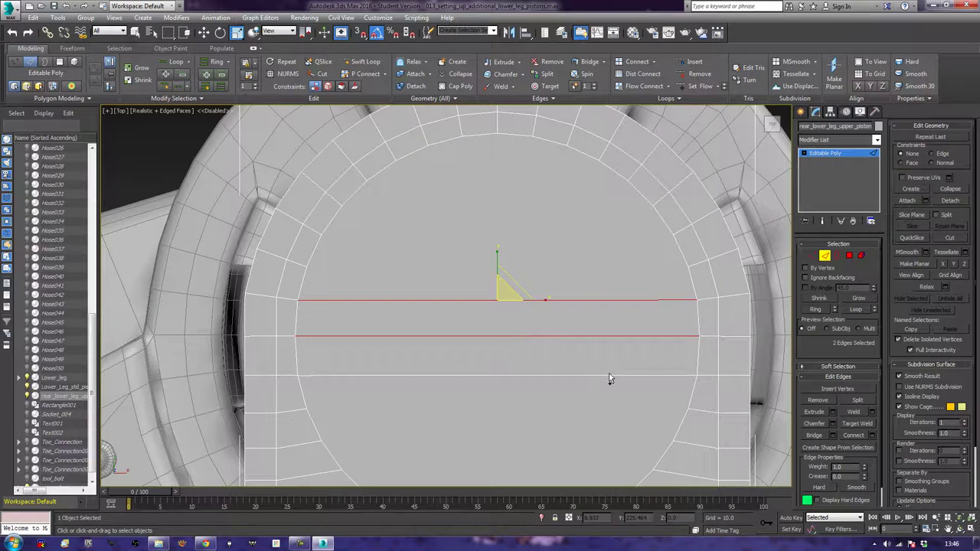
ctrl+click(609, 375)
key(BackSpace)
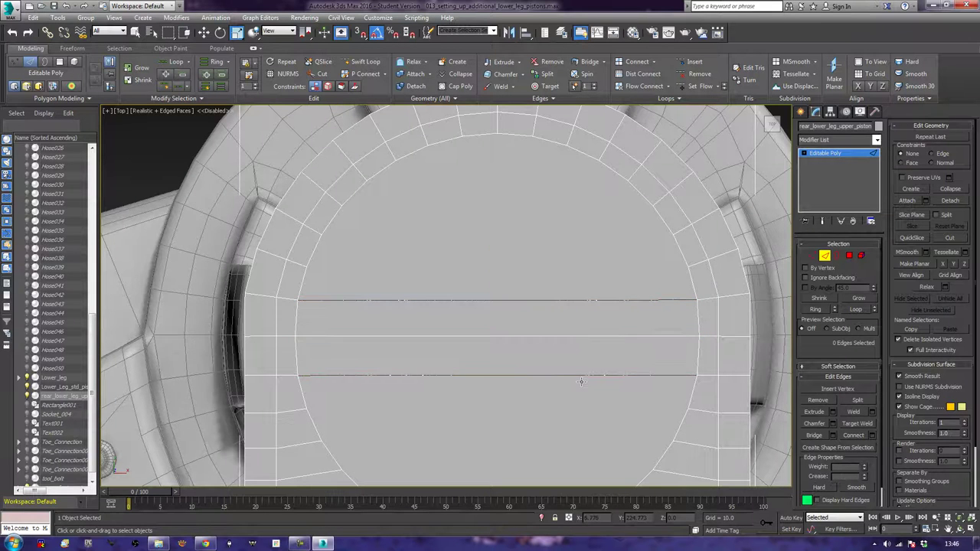
click(608, 338)
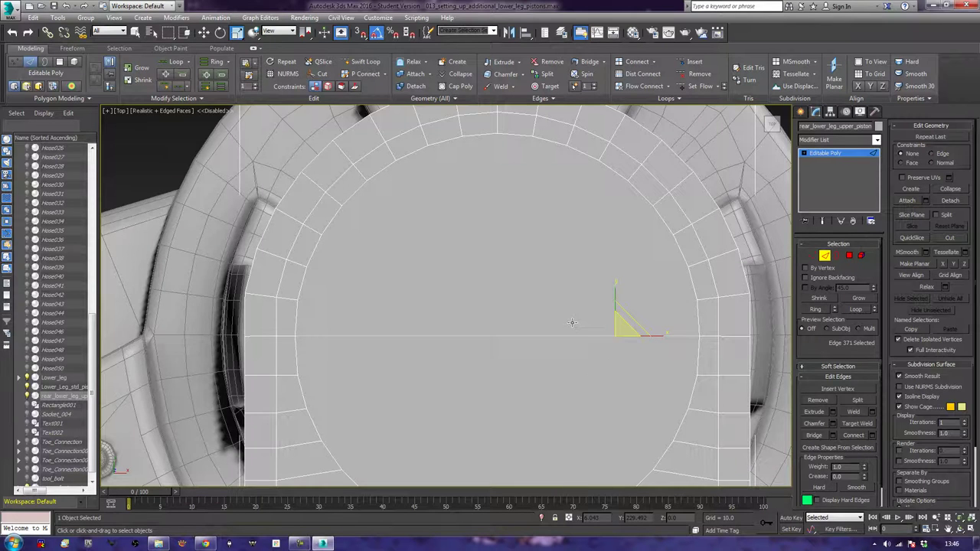
Bevel the circular cap polygon on the piston's top repeatedly into a raised step and a rounded dome with a small flat centre
middle_drag(577, 336, 562, 329)
key(p)
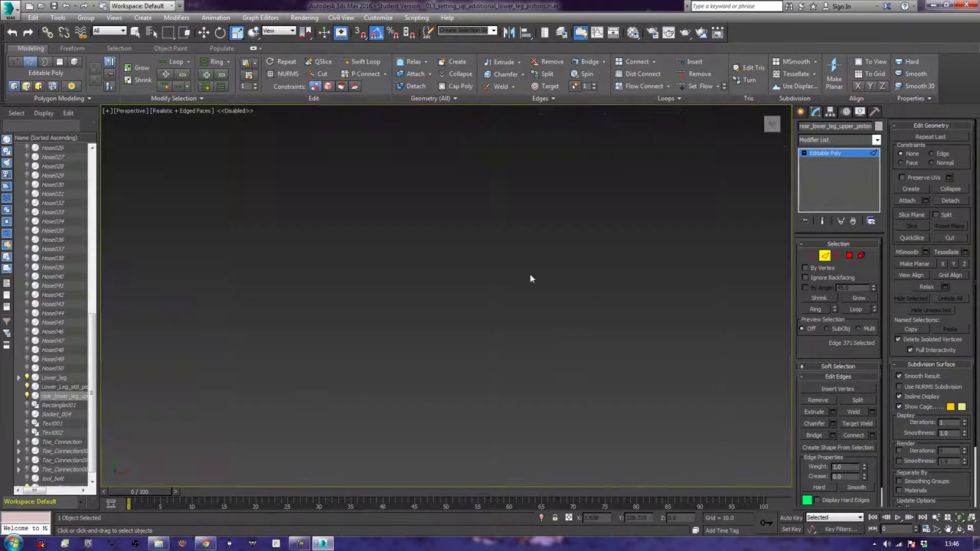
key(z)
scroll(578, 368, down, 8)
alt+middle_drag(601, 377, 686, 373)
alt+middle_drag(626, 329, 606, 341)
scroll(613, 328, up, 3)
alt+middle_drag(615, 306, 638, 385)
scroll(635, 365, up, 3)
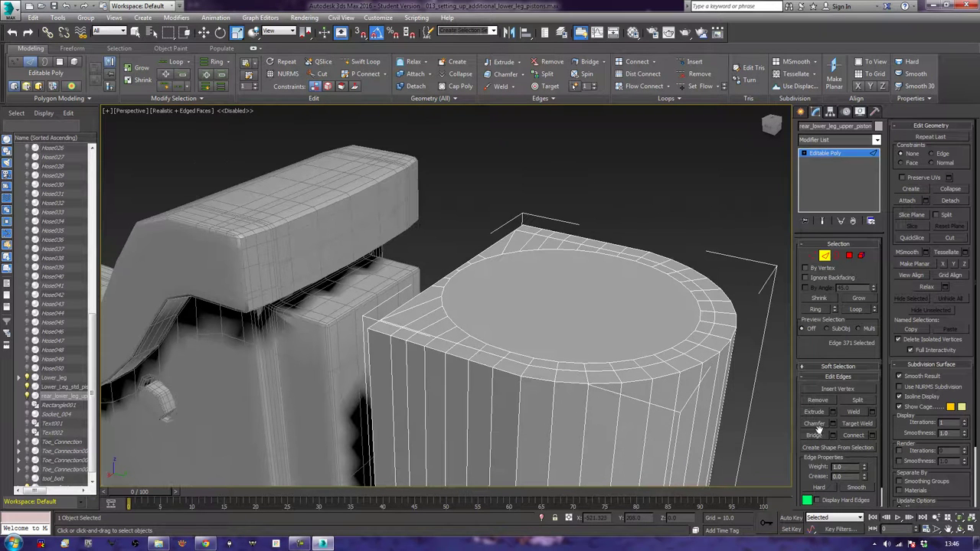
click(849, 255)
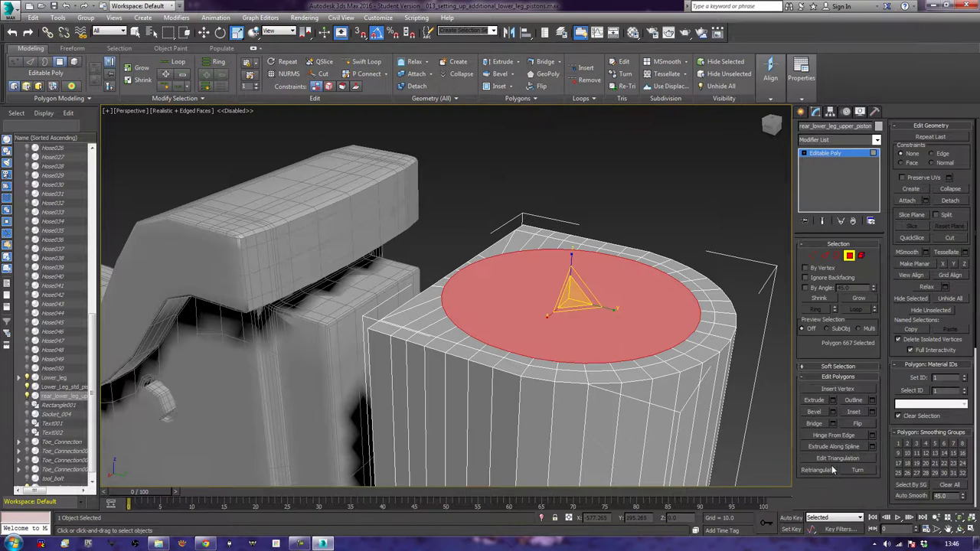
click(816, 415)
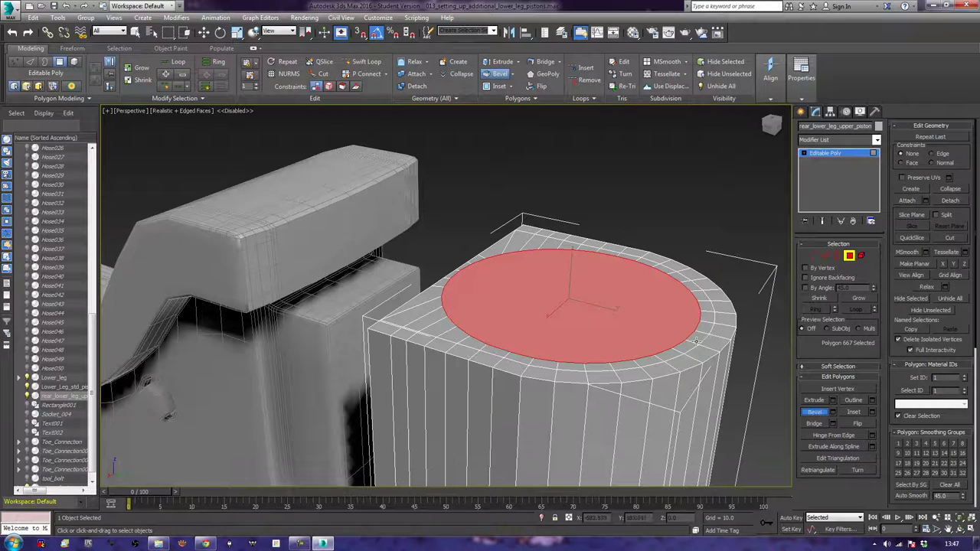
drag(597, 349, 593, 257)
click(593, 255)
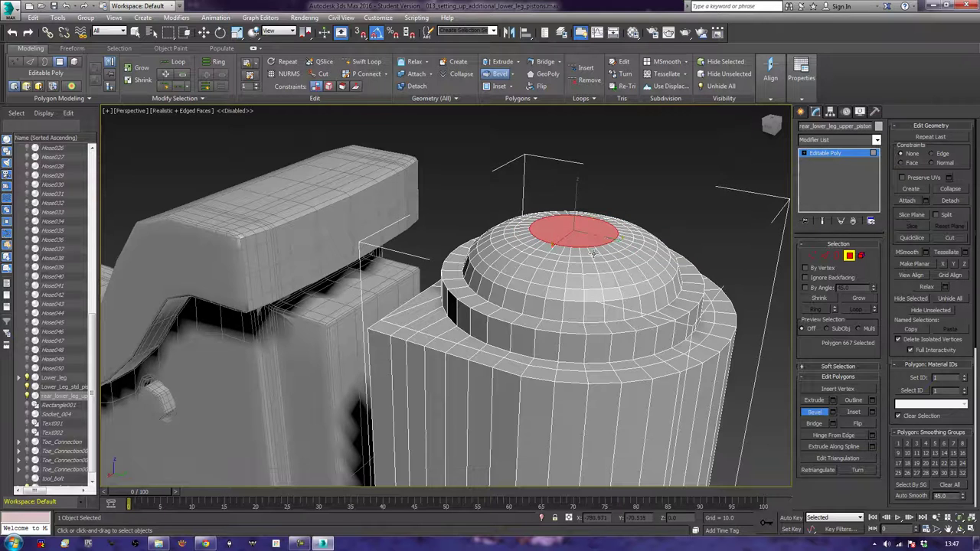
key(r)
click(702, 175)
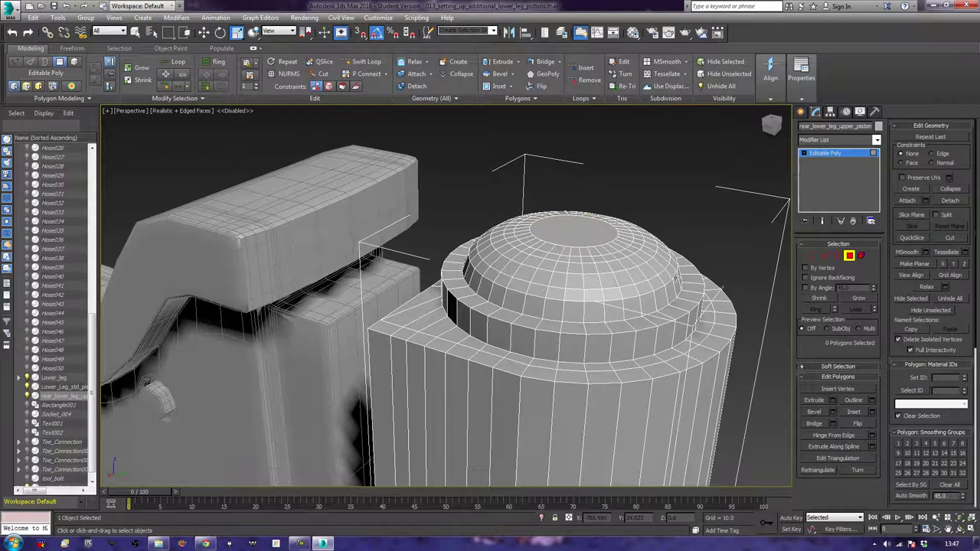
scroll(681, 249, down, 5)
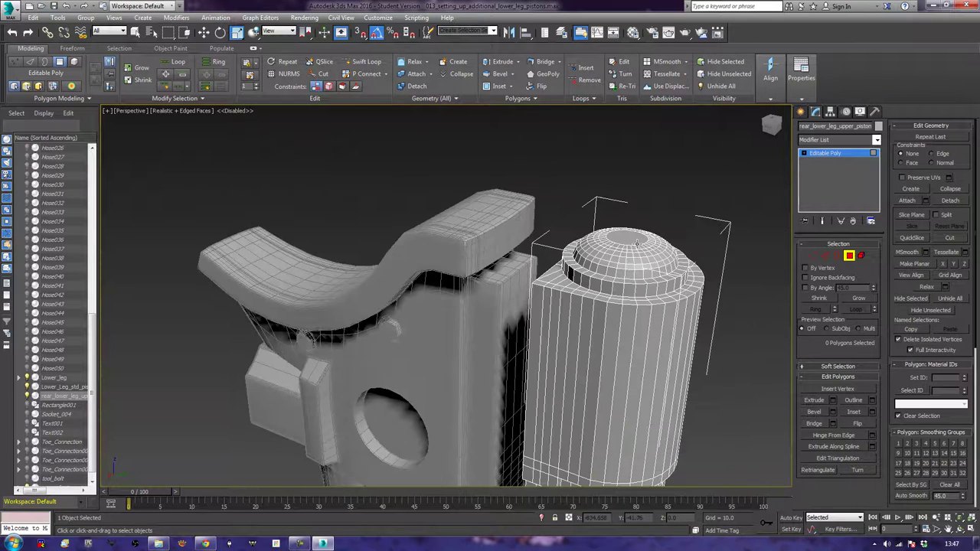
scroll(637, 244, down, 3)
alt+middle_drag(534, 399, 592, 381)
alt+middle_drag(618, 419, 563, 406)
click(366, 61)
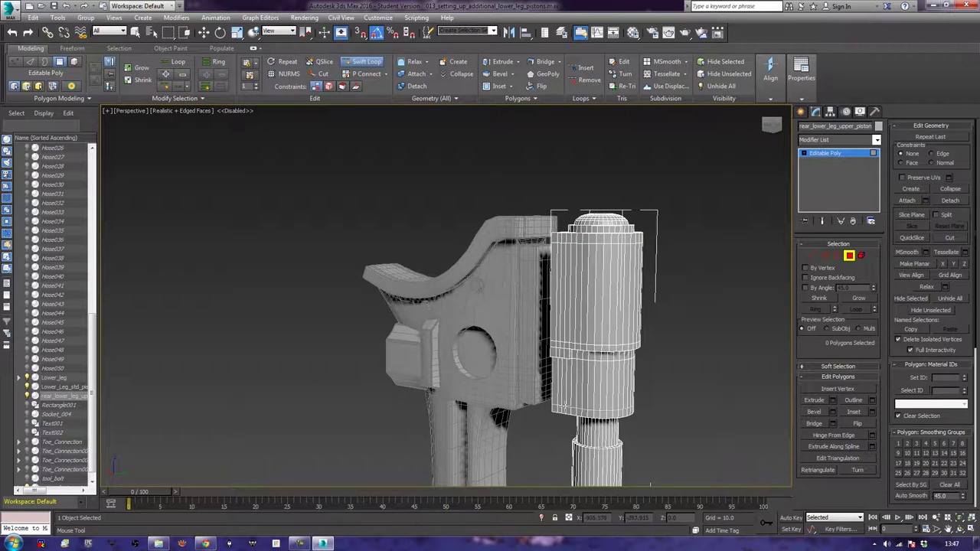
right_click(565, 405)
Select the narrow central strip of polygons running vertically along the flat side of the piston facing the leg
alt+middle_drag(574, 396, 636, 404)
scroll(634, 404, up, 5)
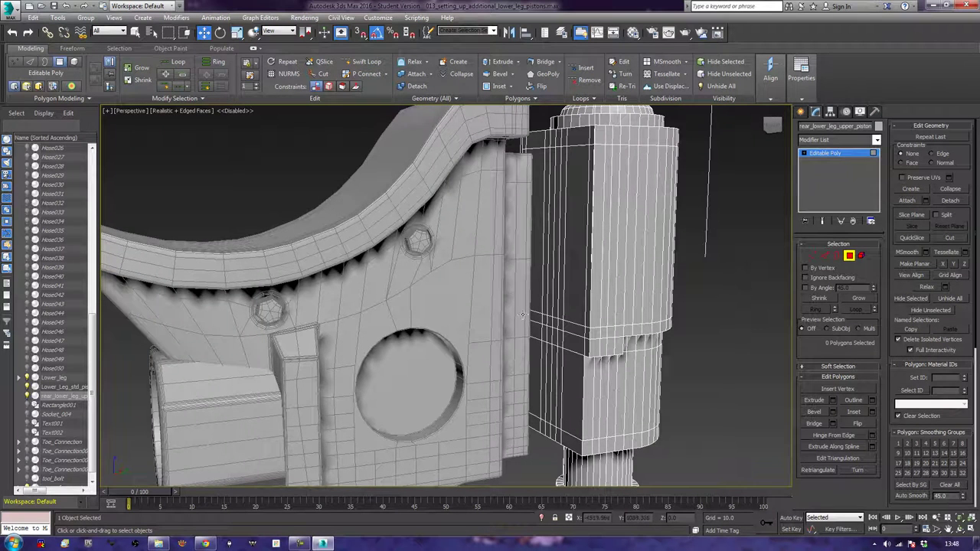
click(548, 344)
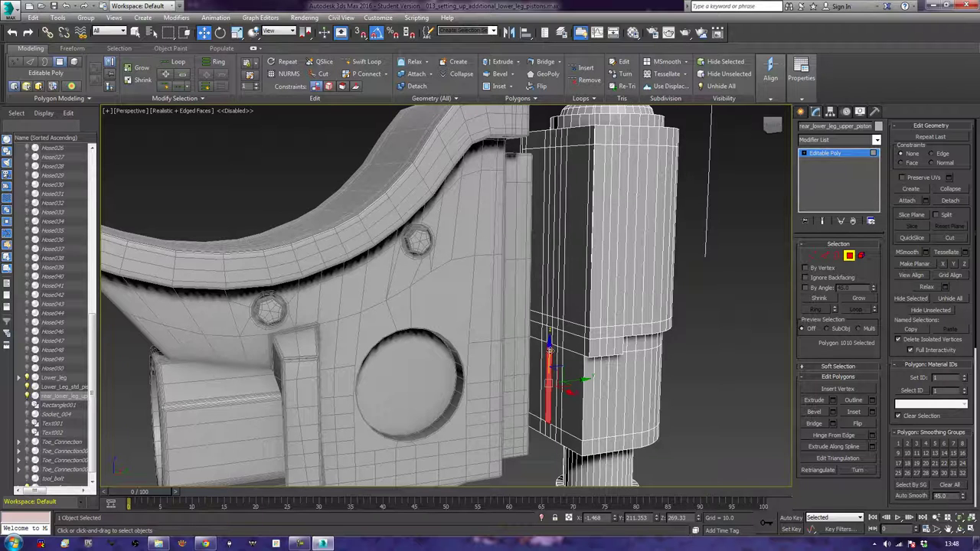
ctrl+click(553, 353)
ctrl+click(549, 296)
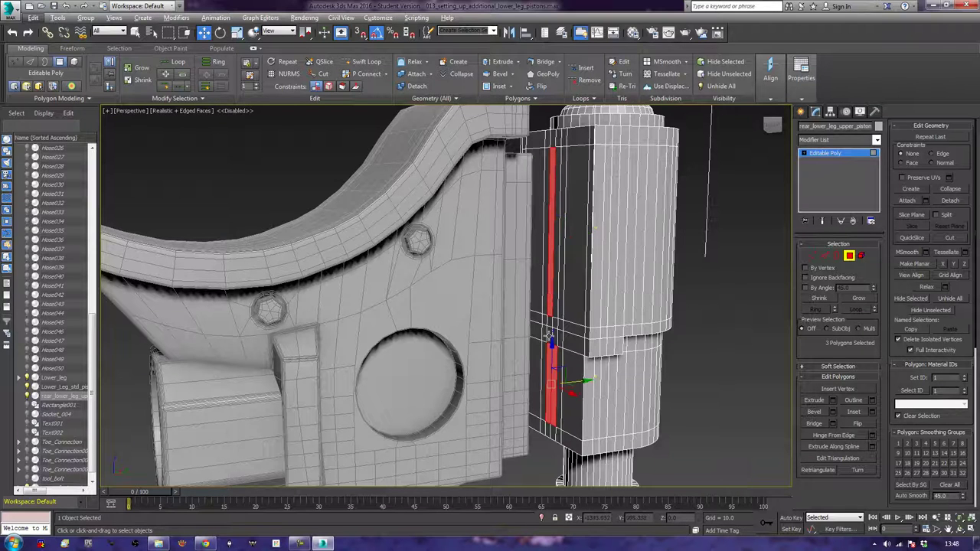
click(550, 334)
ctrl+click(550, 322)
ctrl+click(555, 337)
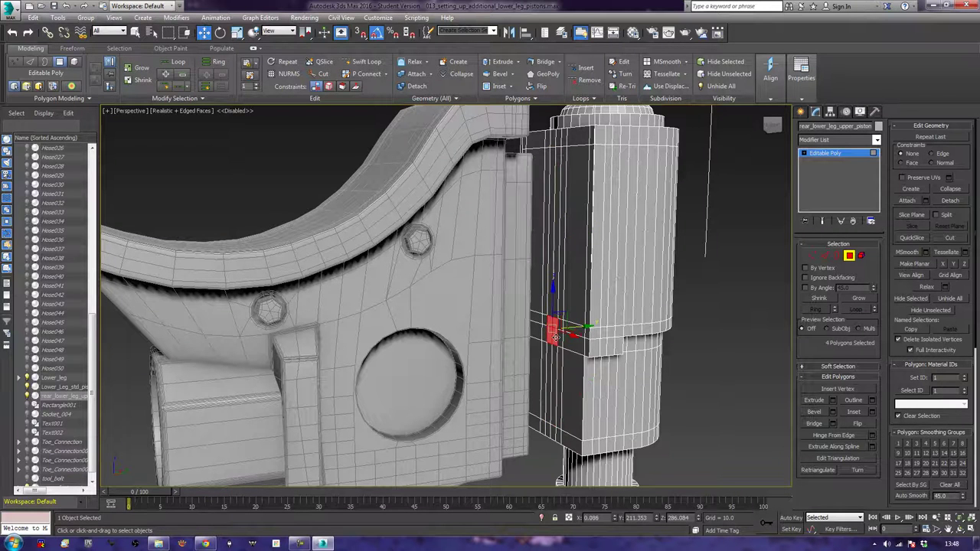
click(853, 309)
Extrude the selected strip towards the leg as a narrow mounting flange and move its end face further out into the leg
alt+middle_drag(692, 320, 769, 394)
click(815, 399)
drag(551, 375, 566, 341)
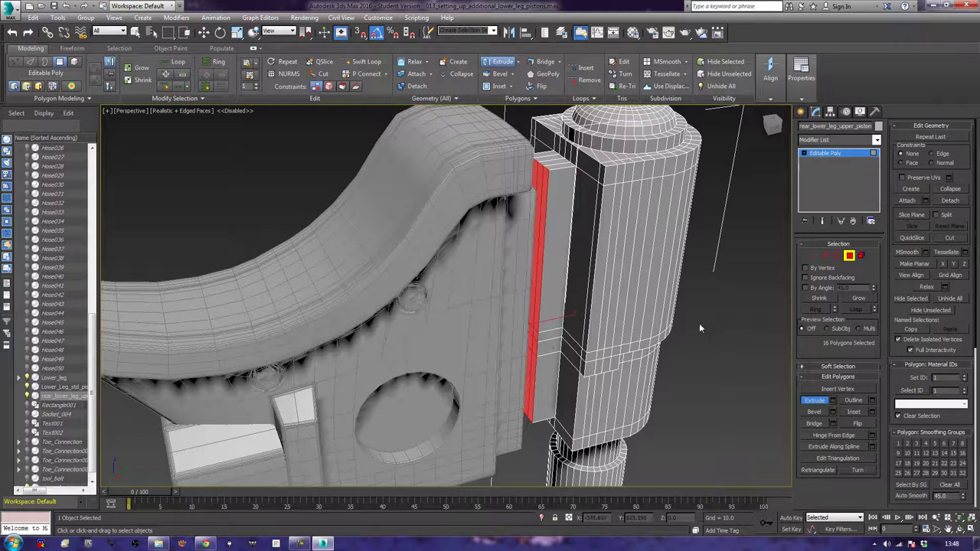
key(w)
drag(568, 317, 547, 328)
click(849, 255)
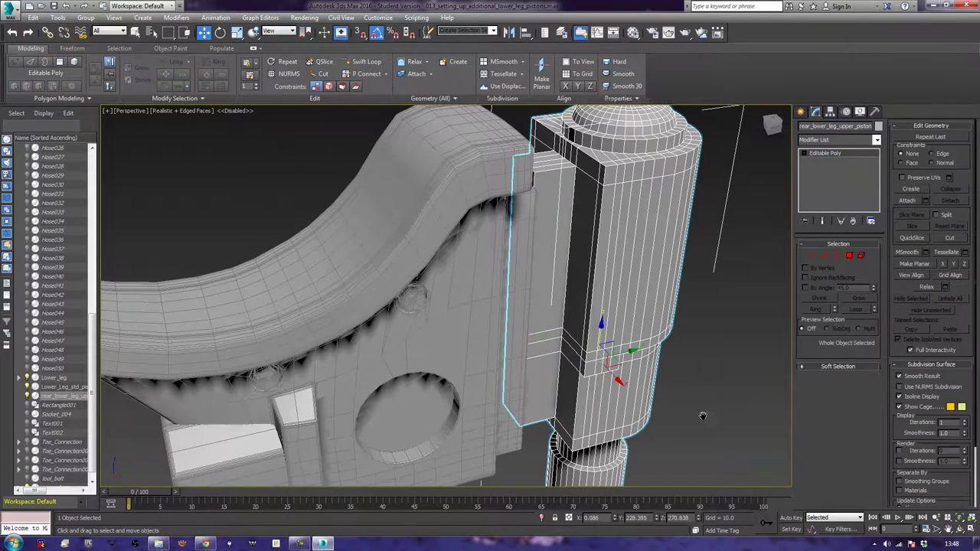
Lower the horizontal row of vertices level with the flange's top edge by about 7.6 units along Z
alt+middle_drag(700, 411, 693, 387)
alt+middle_drag(516, 315, 615, 330)
scroll(639, 300, down, 4)
scroll(628, 338, up, 5)
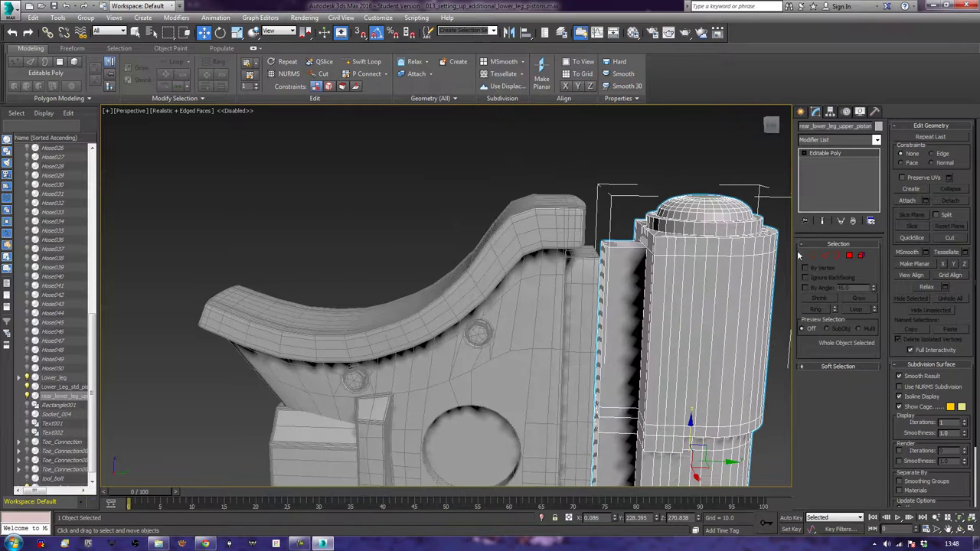
click(825, 256)
double_click(730, 255)
alt+middle_drag(647, 265, 639, 257)
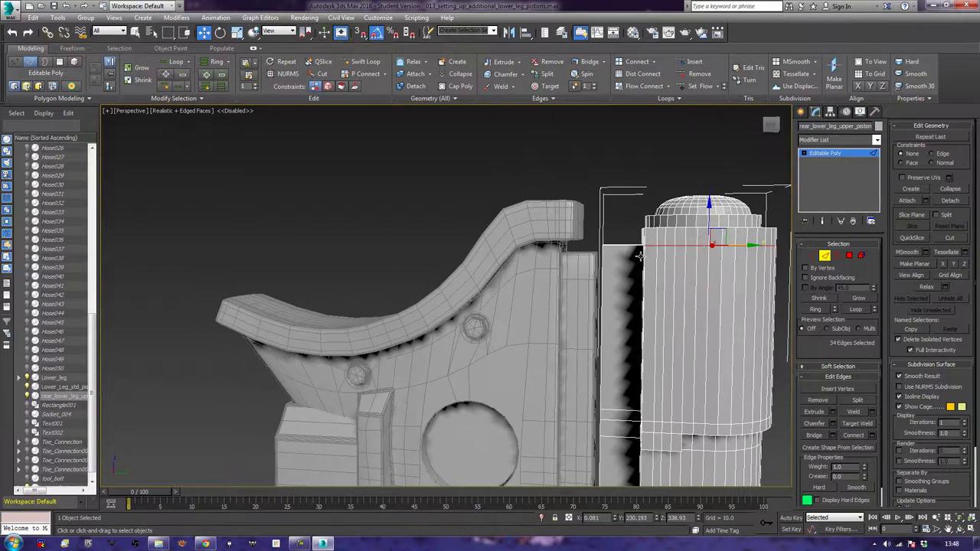
click(812, 256)
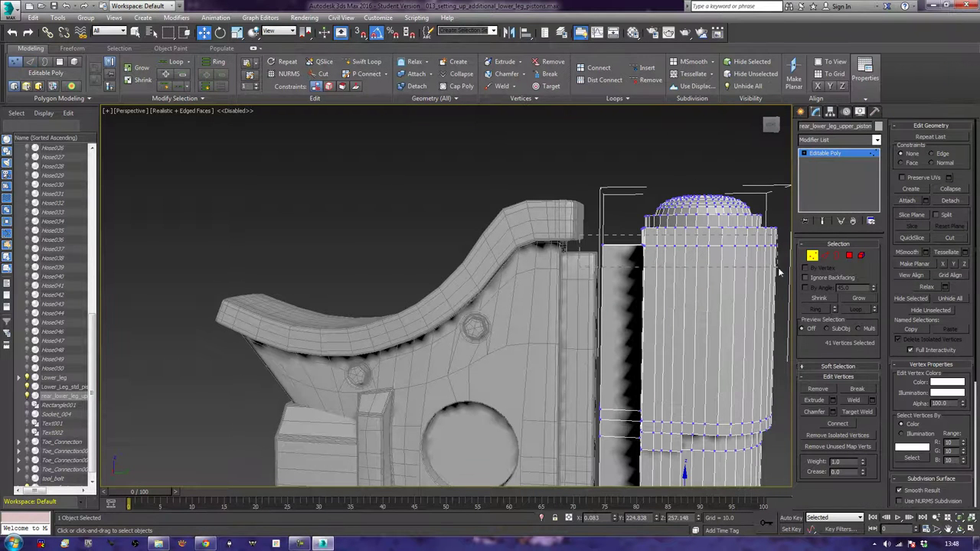
drag(682, 216, 692, 238)
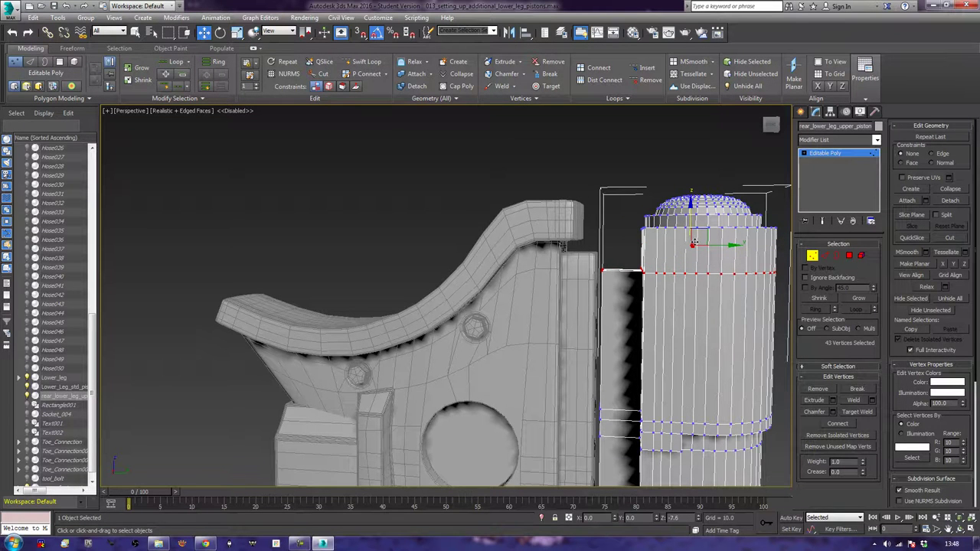
alt+middle_drag(694, 243, 710, 227)
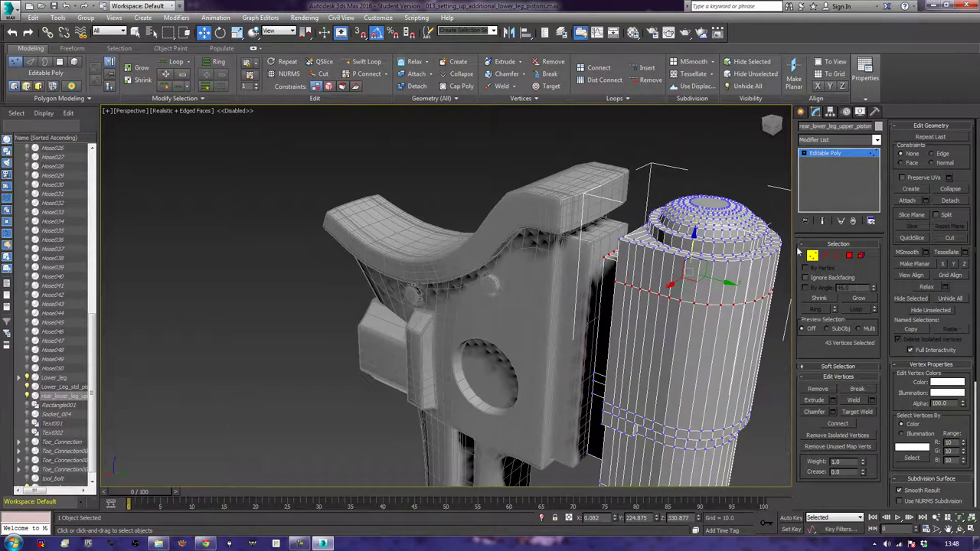
click(818, 257)
Examine the mounting flange and the stepped dome on the piston's head from several angles and up close
middle_drag(706, 381, 667, 177)
scroll(669, 177, down, 4)
alt+middle_drag(687, 231, 655, 318)
scroll(637, 306, up, 4)
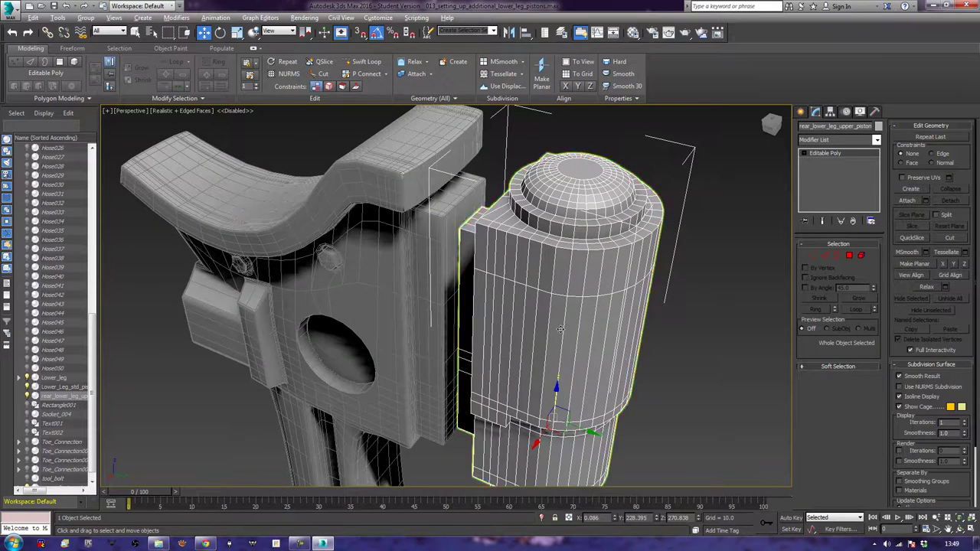
scroll(629, 345, up, 3)
scroll(634, 319, up, 5)
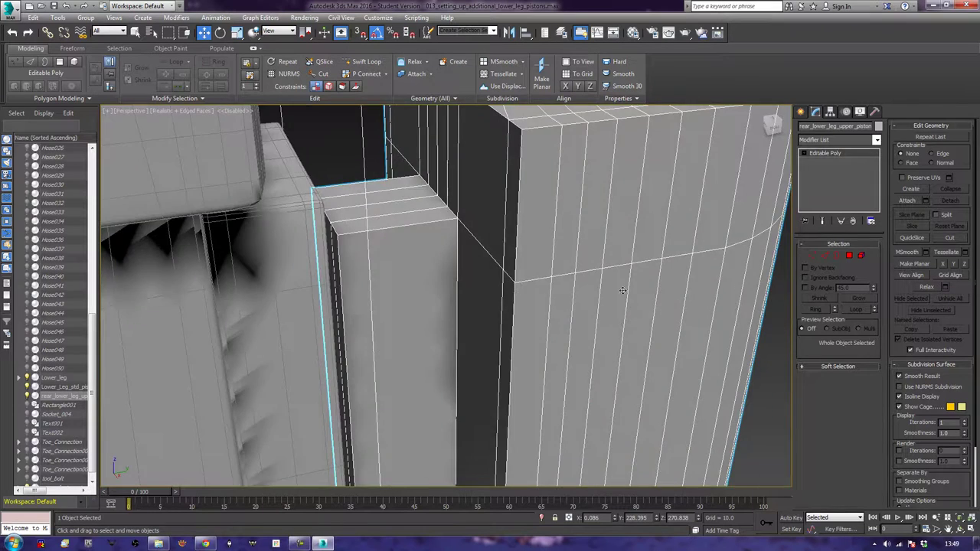
scroll(629, 307, down, 4)
mouse_move(630, 320)
middle_down()
mouse_move(613, 239)
mouse_move(621, 278)
middle_up()
scroll(631, 308, down, 3)
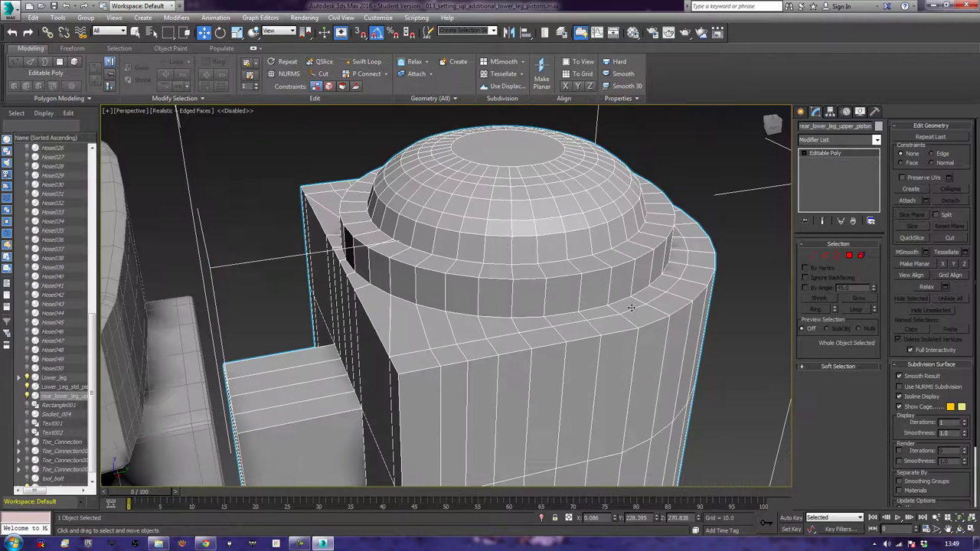